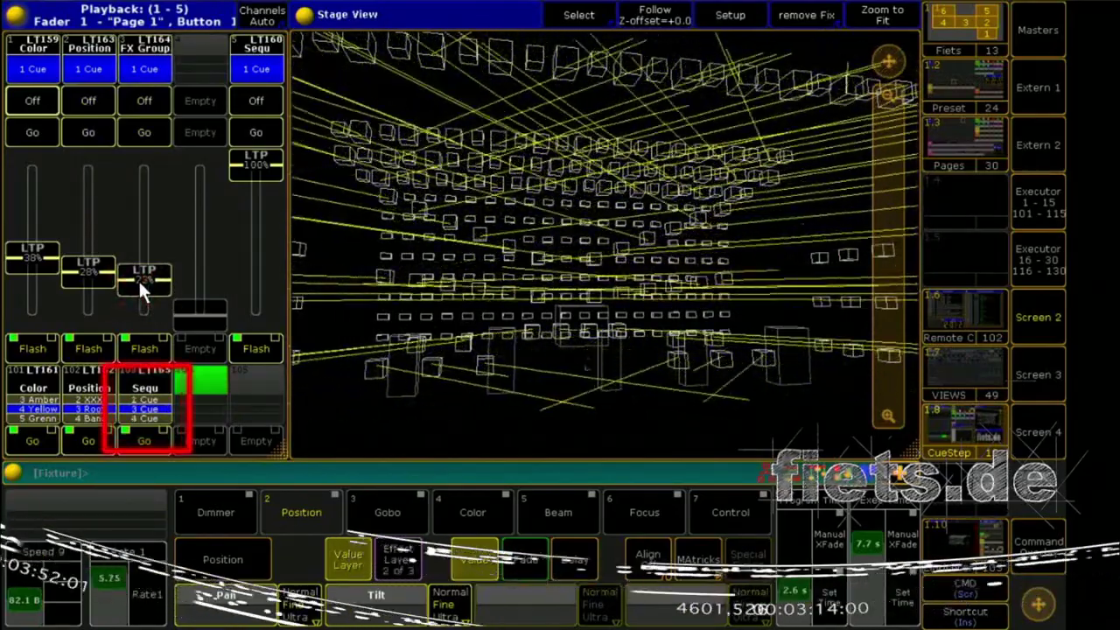
Move the Color, Position and FX Group faders to various levels to step their sequences through different cues
click(142, 282)
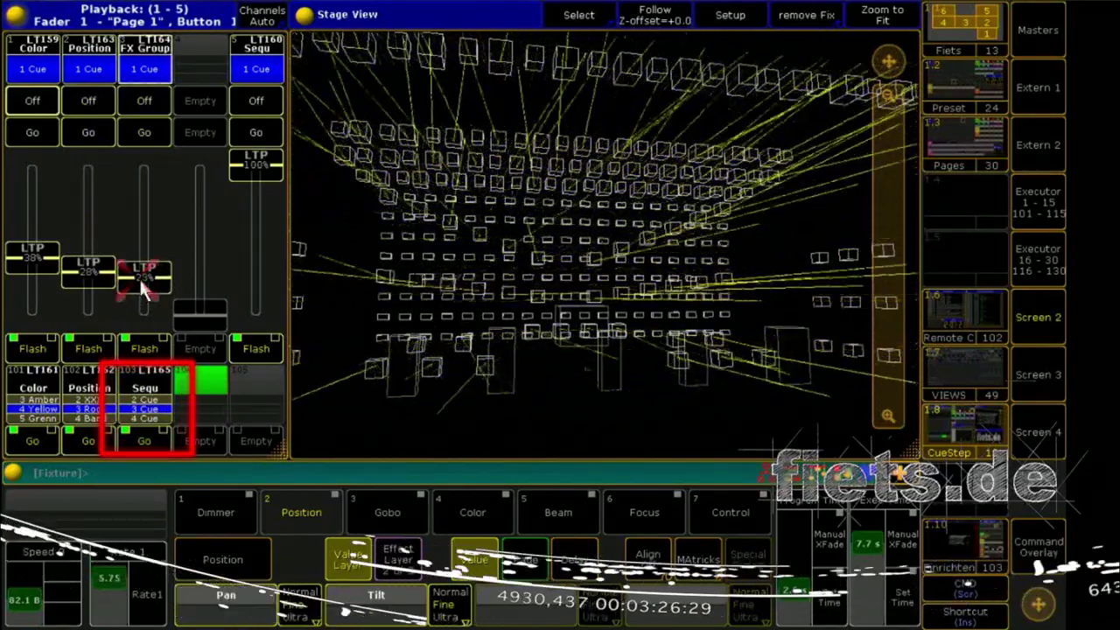
drag(141, 281, 143, 267)
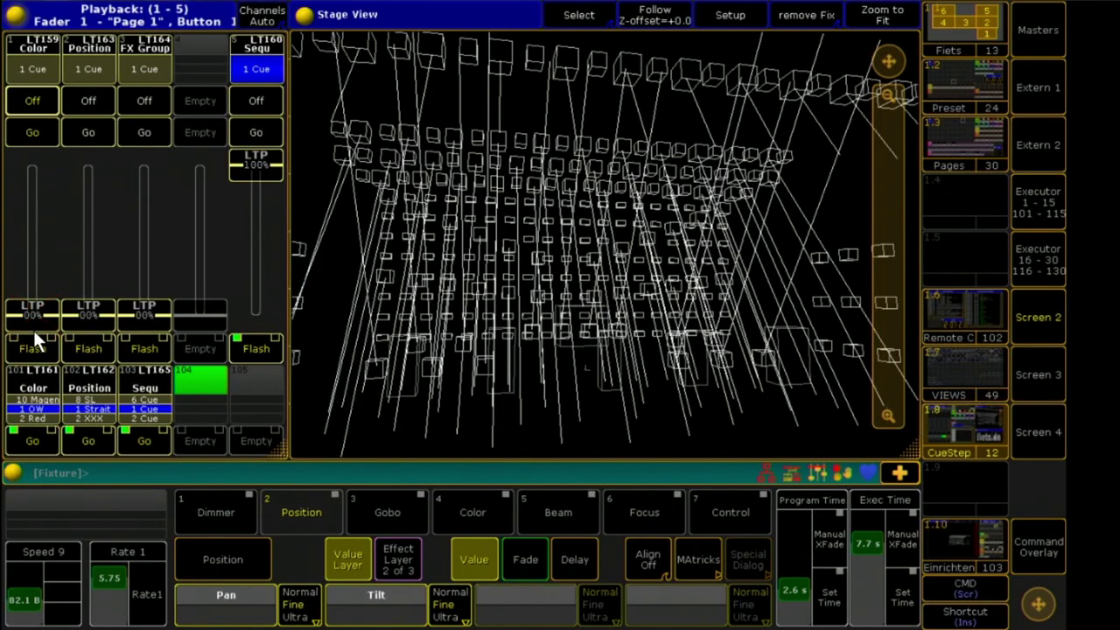
drag(31, 315, 96, 272)
drag(144, 311, 142, 261)
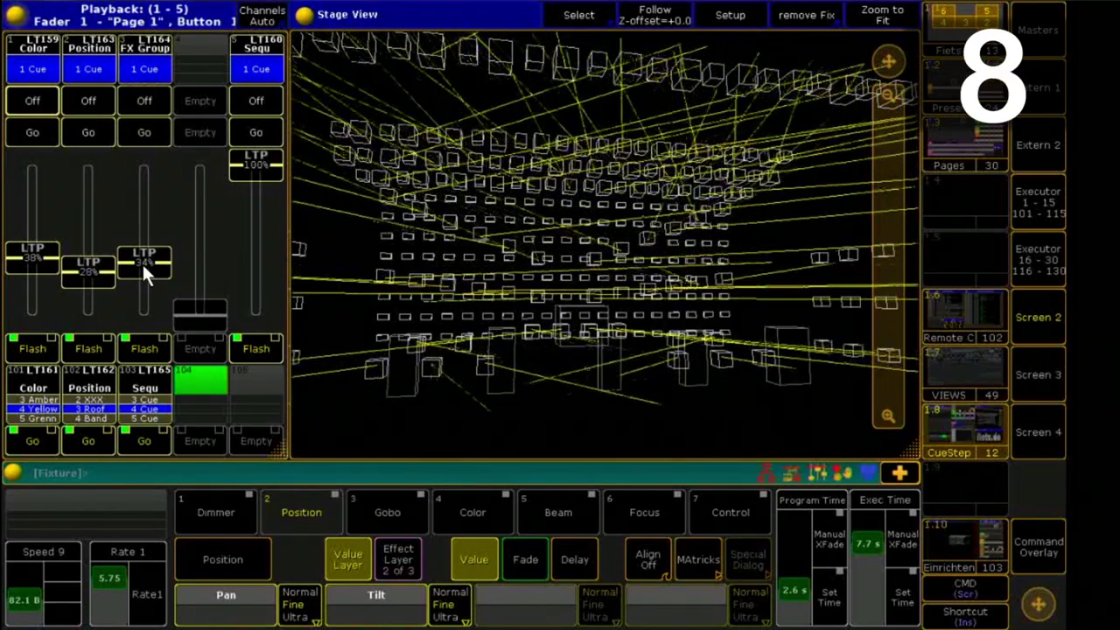
drag(147, 306, 148, 234)
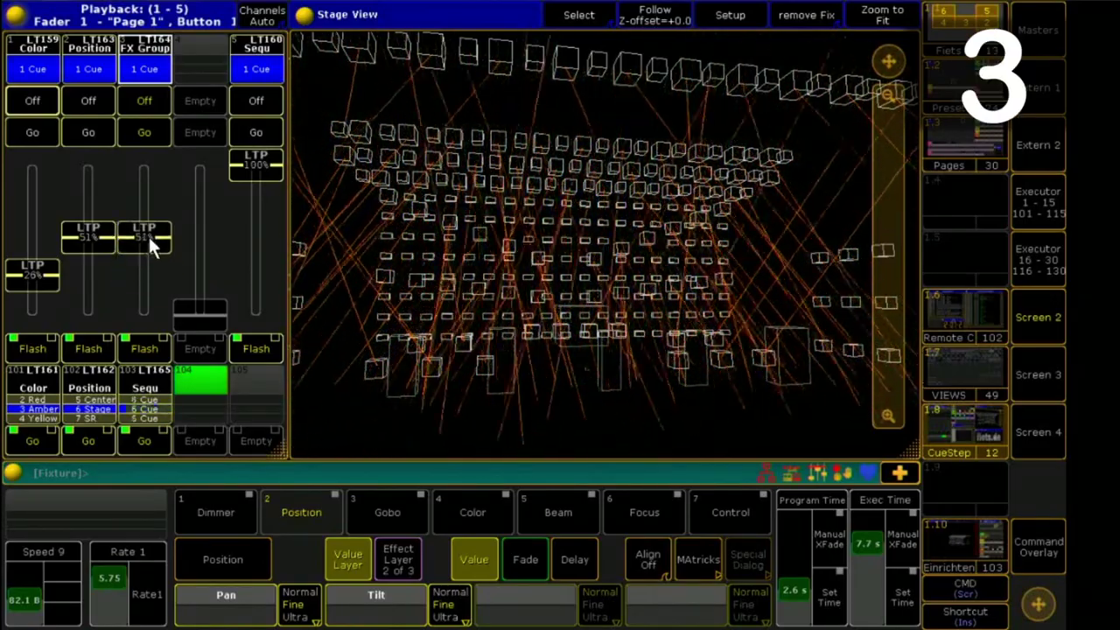
click(52, 276)
drag(52, 275, 98, 280)
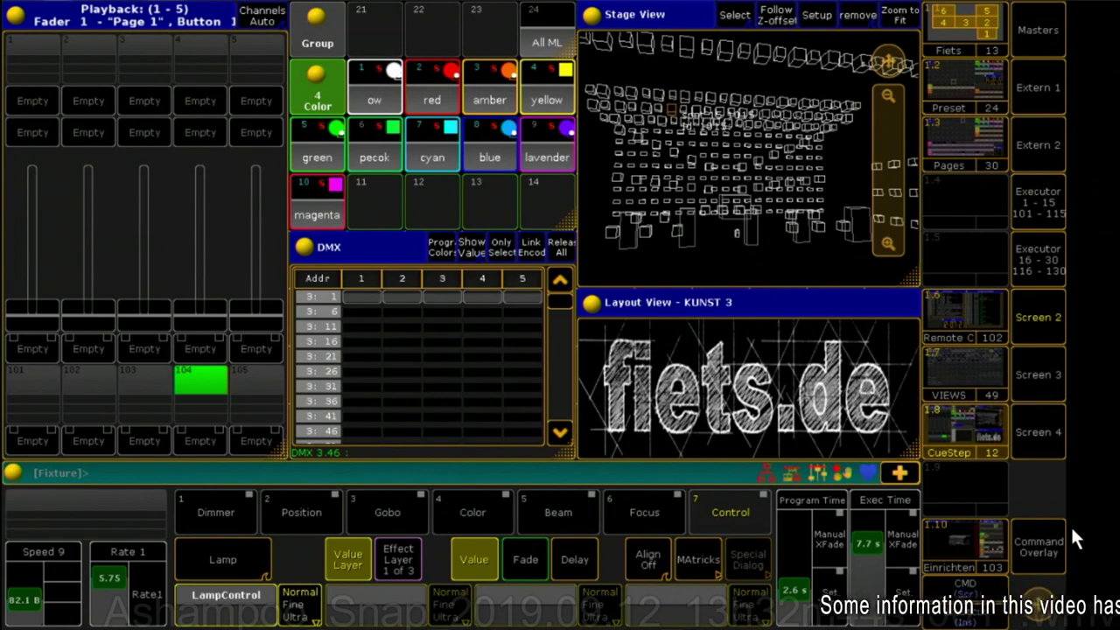
Open the show's patch setup and its list of fixture types
click(1036, 549)
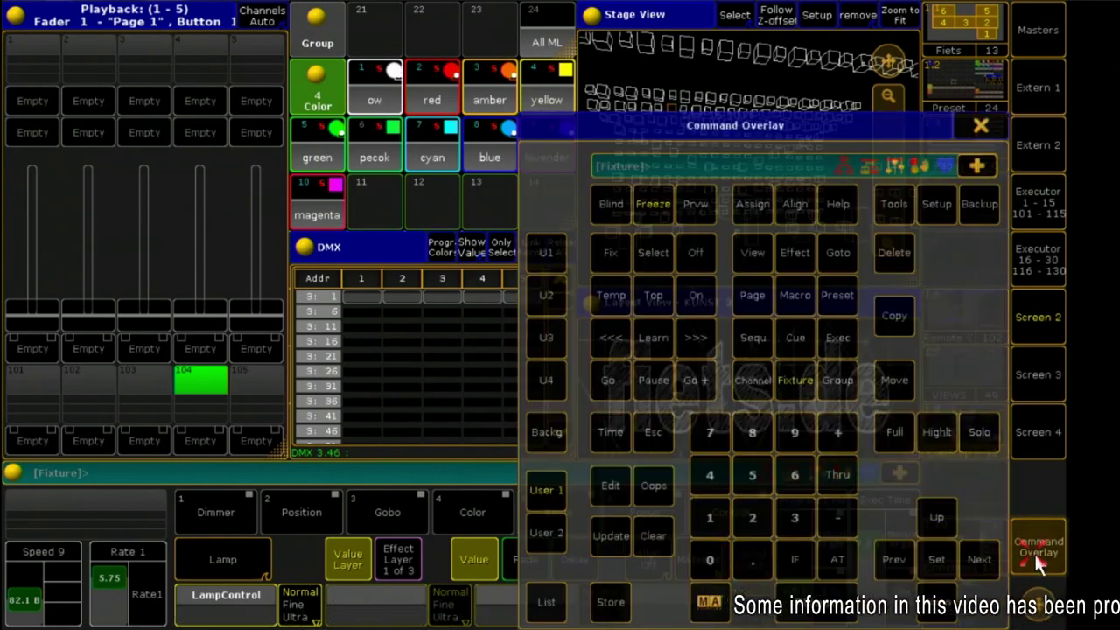
click(938, 210)
click(170, 87)
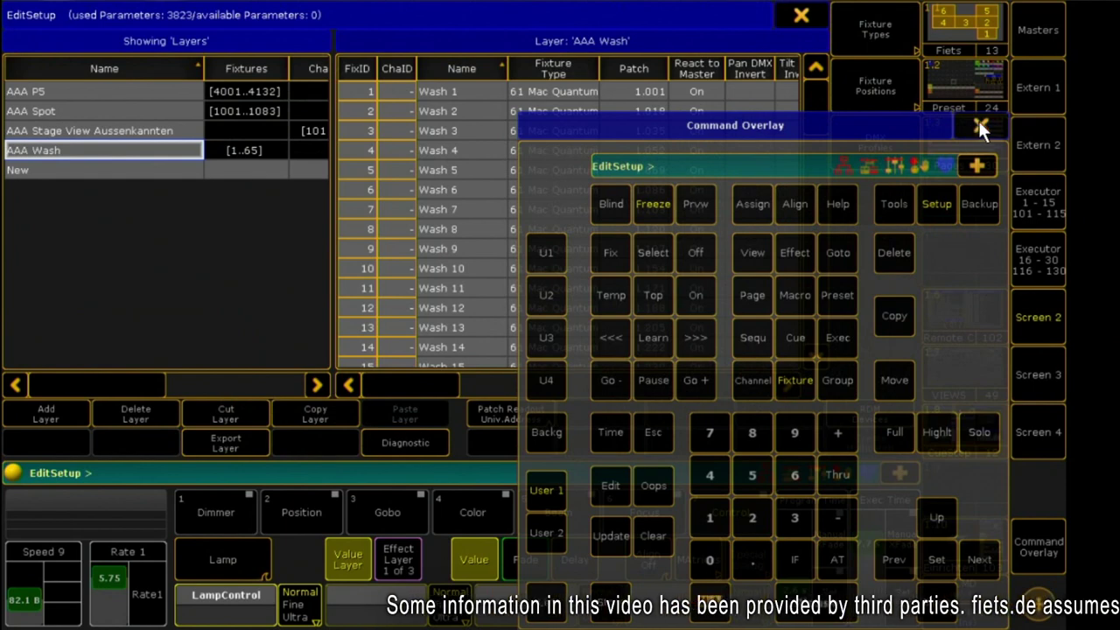
click(979, 124)
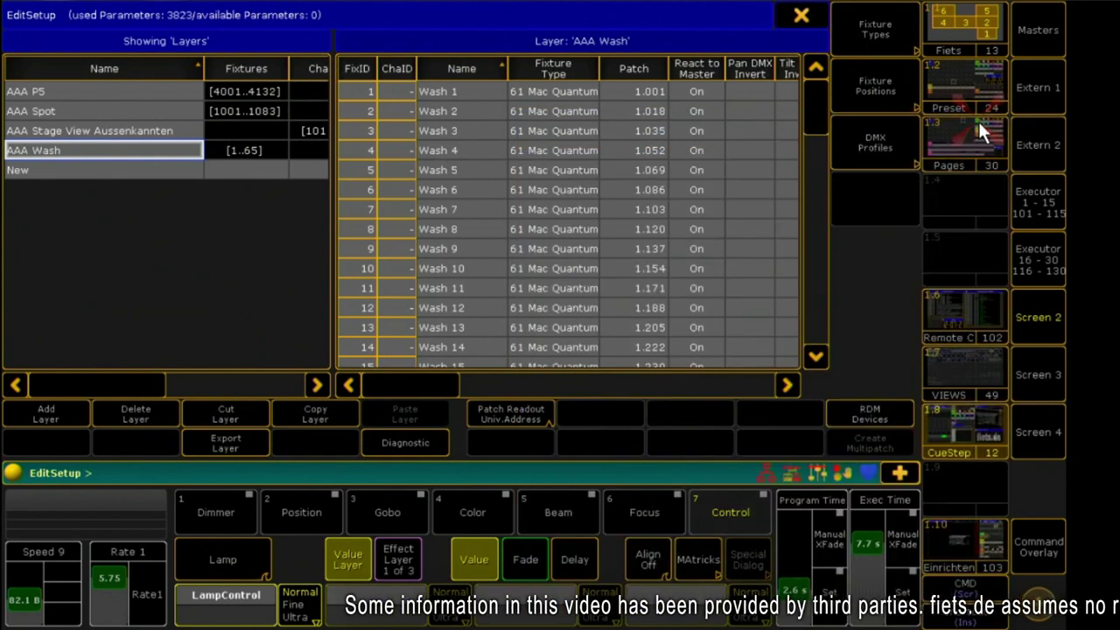
click(871, 29)
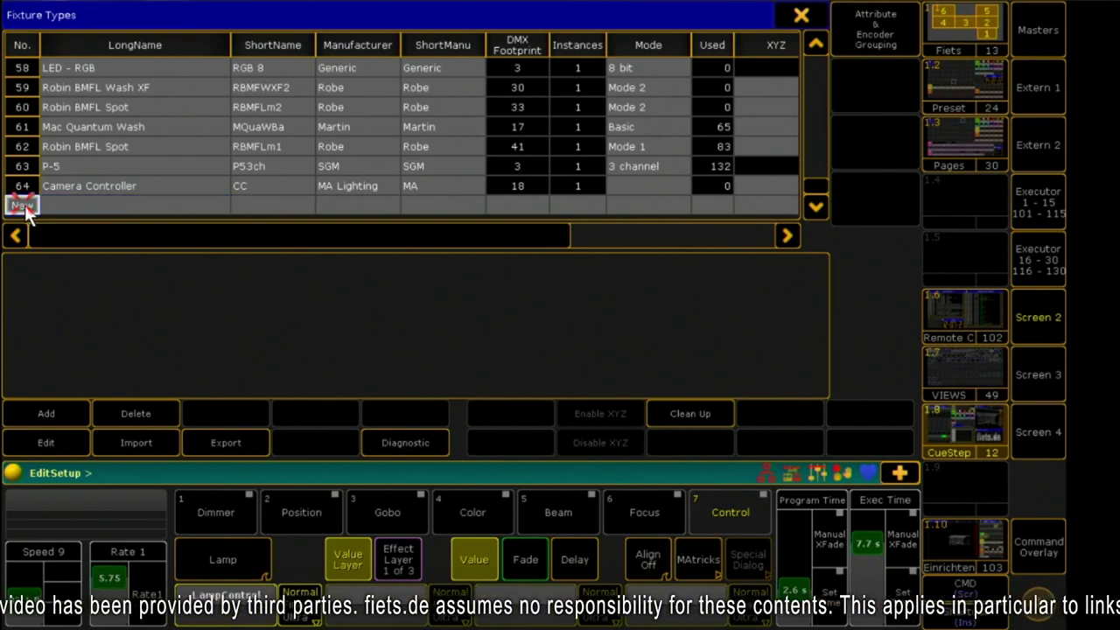
Add a new fixture type named CueStepFader and give it the short name CueStep
click(54, 409)
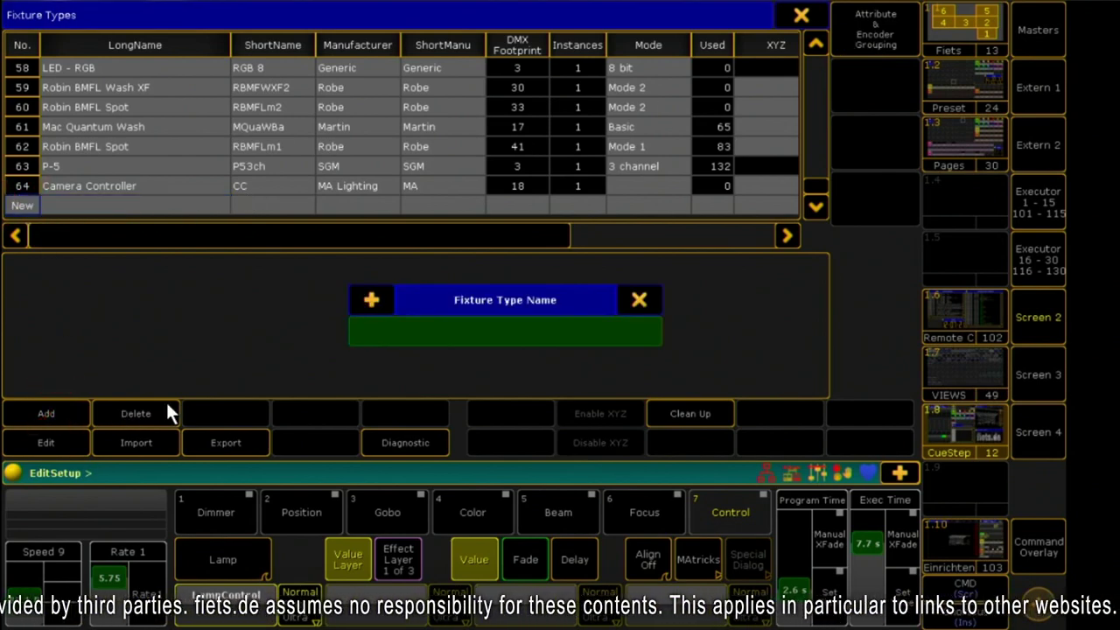
text(Cue)
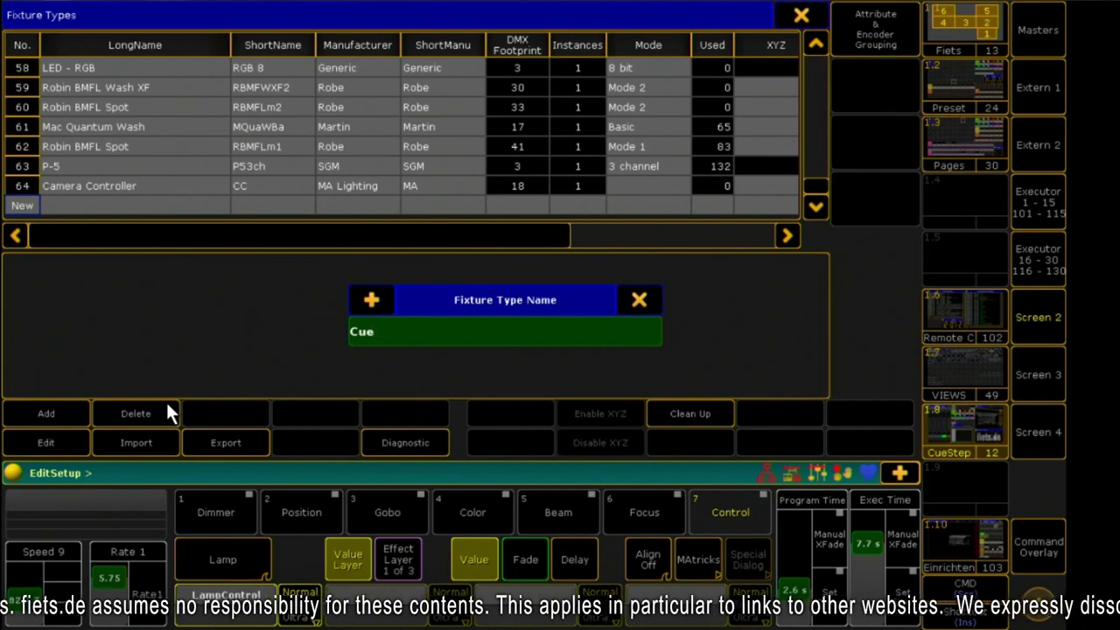
text(StepFader)
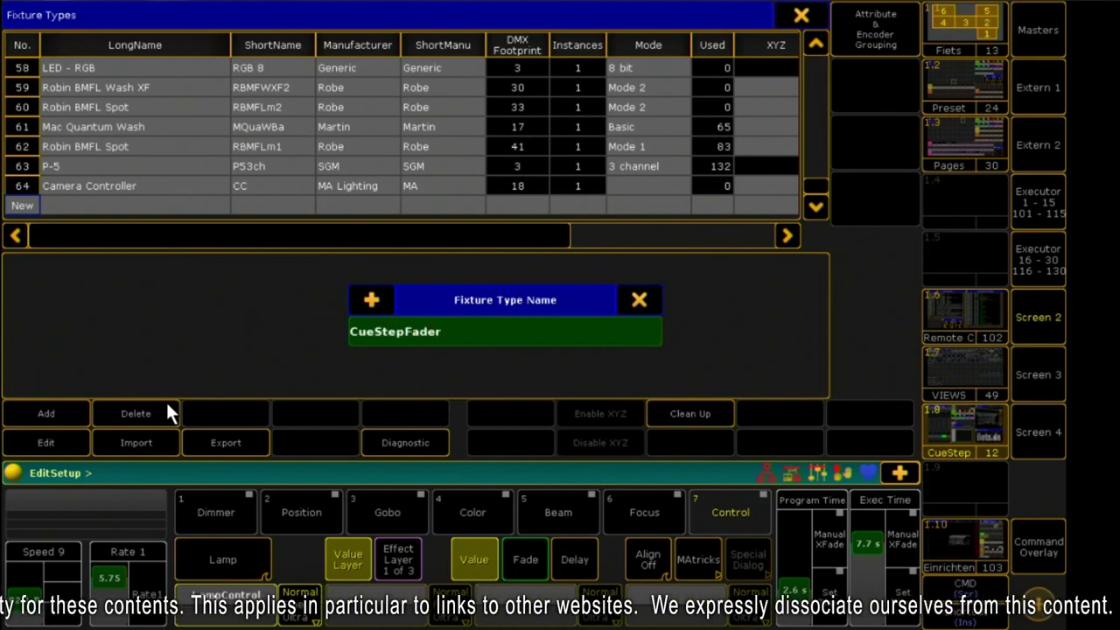
key(Return)
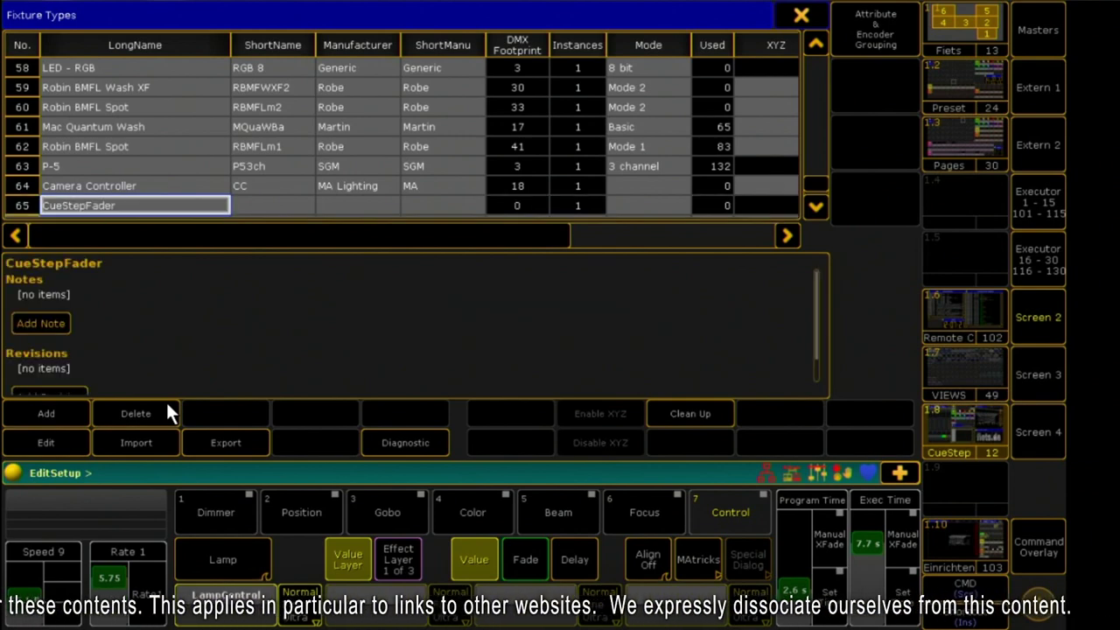
click(294, 209)
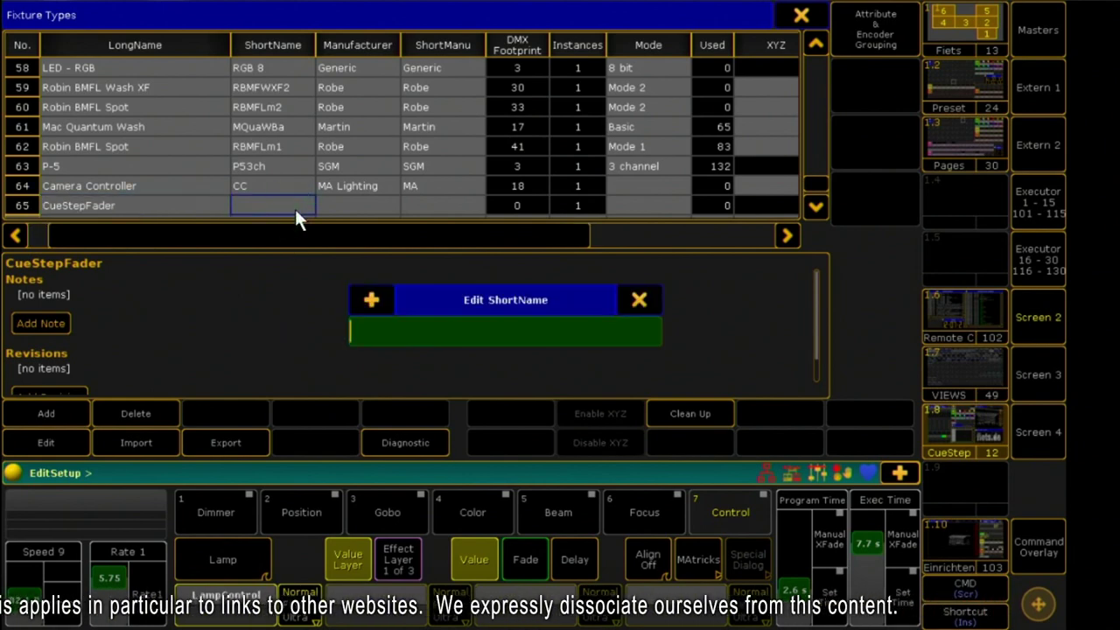
text(CueStep)
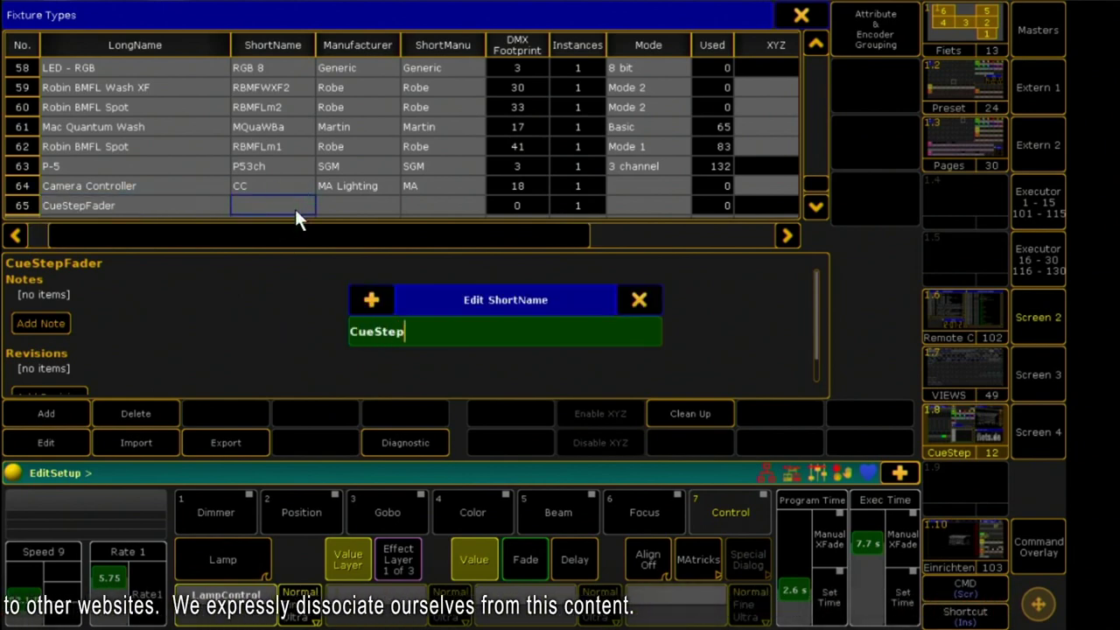
key(Return)
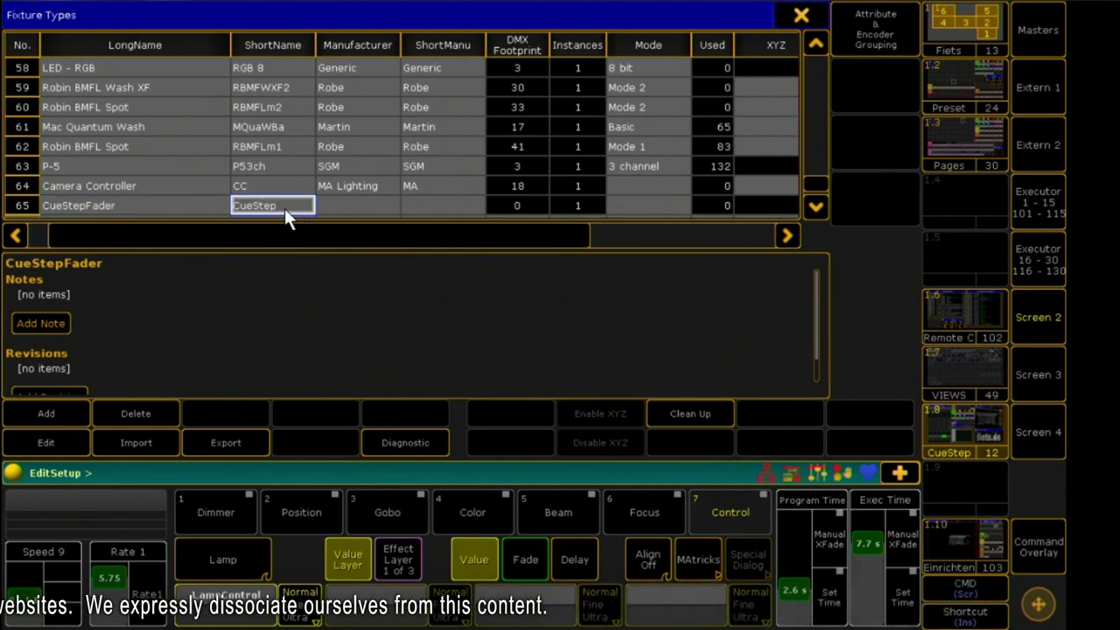
Open the CueStepFader fixture type for editing and add a channel with the Dim attribute
click(56, 438)
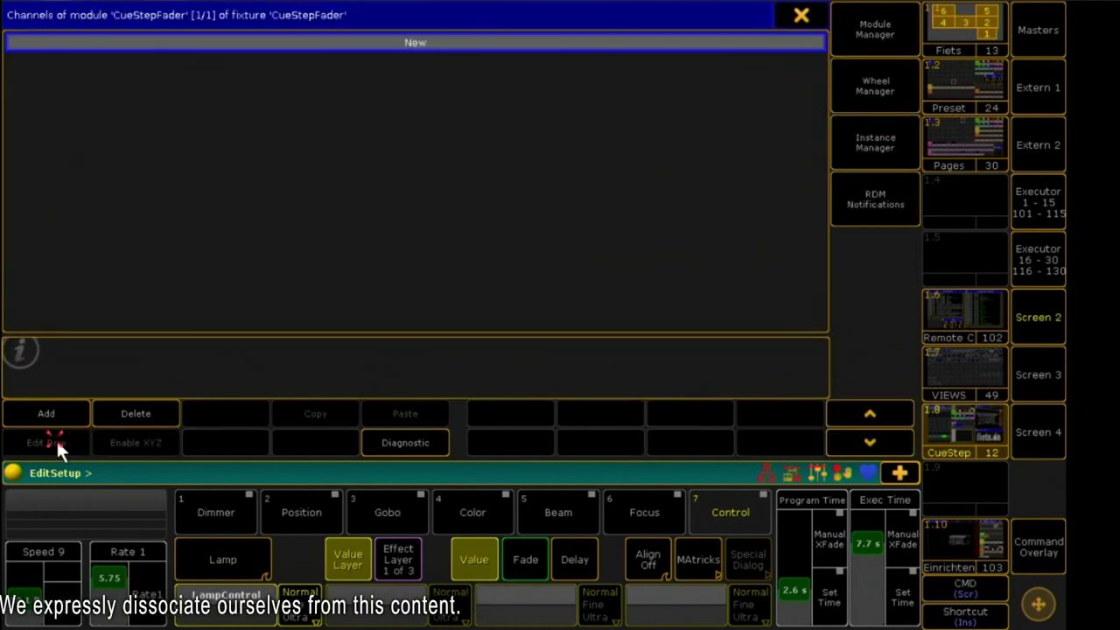
click(251, 40)
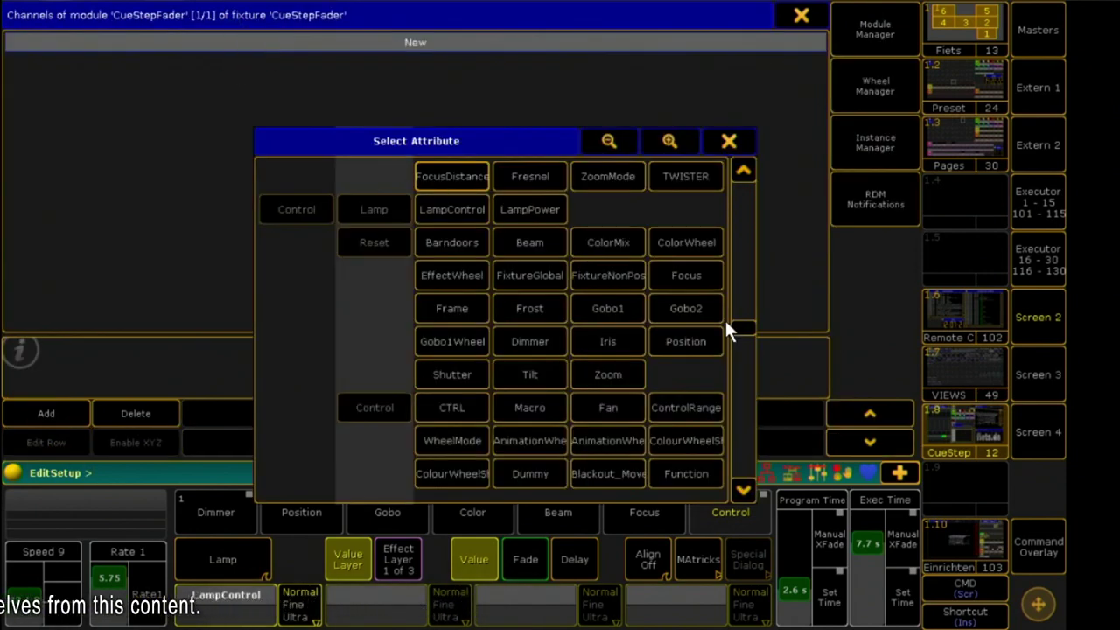
drag(740, 327, 733, 166)
click(456, 177)
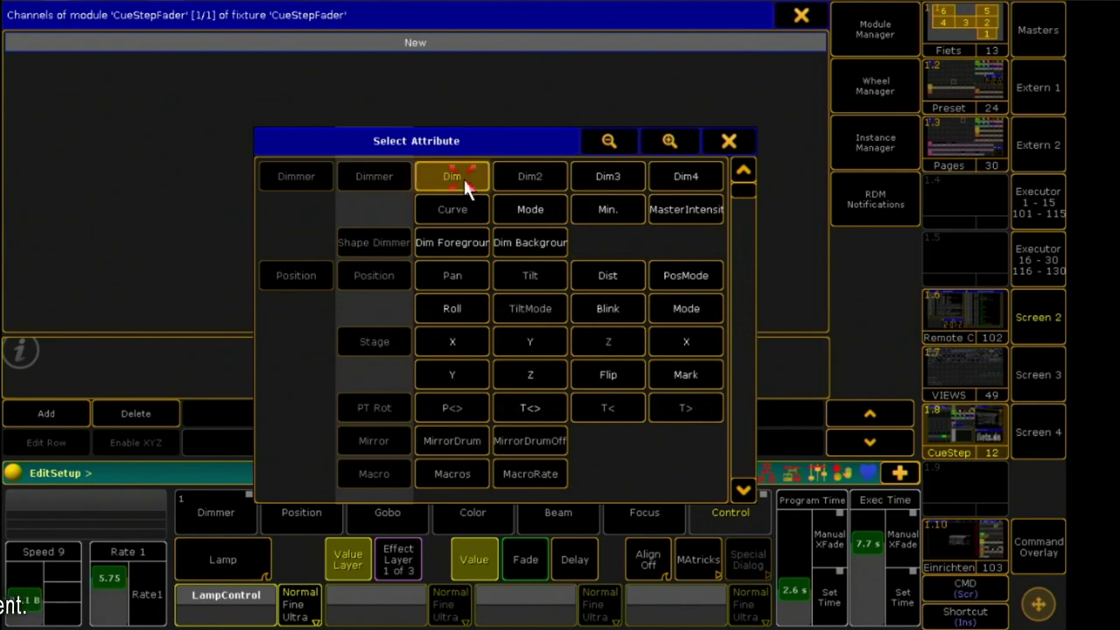
Add ten channels with the Dummy attribute below the Dim channel, filling rows 2 to 11
click(131, 102)
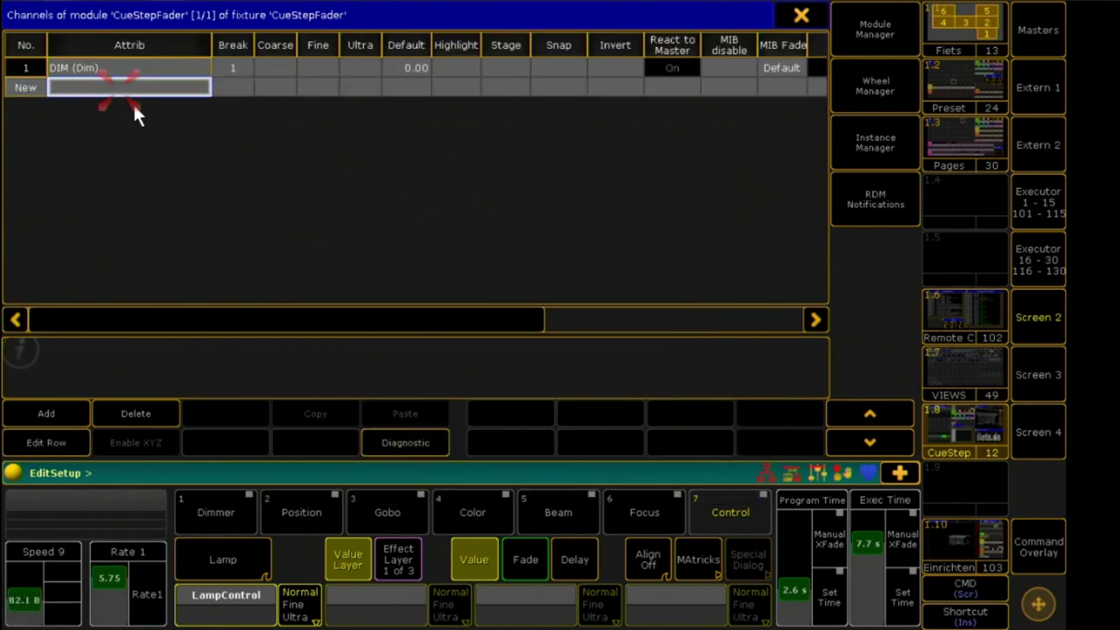
click(55, 415)
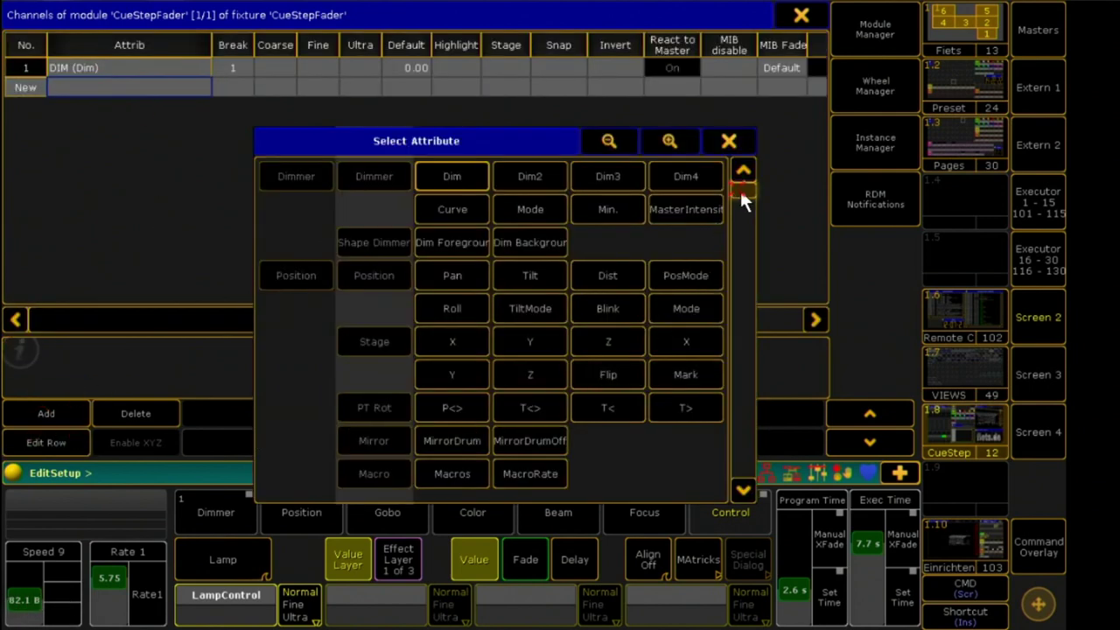
drag(740, 187, 770, 334)
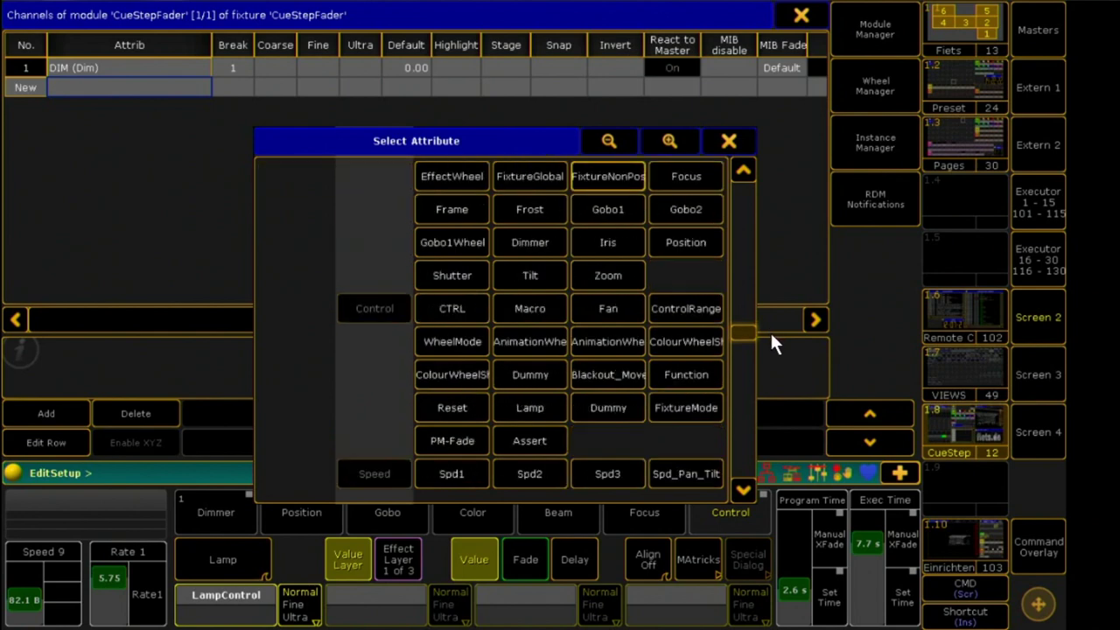
click(610, 405)
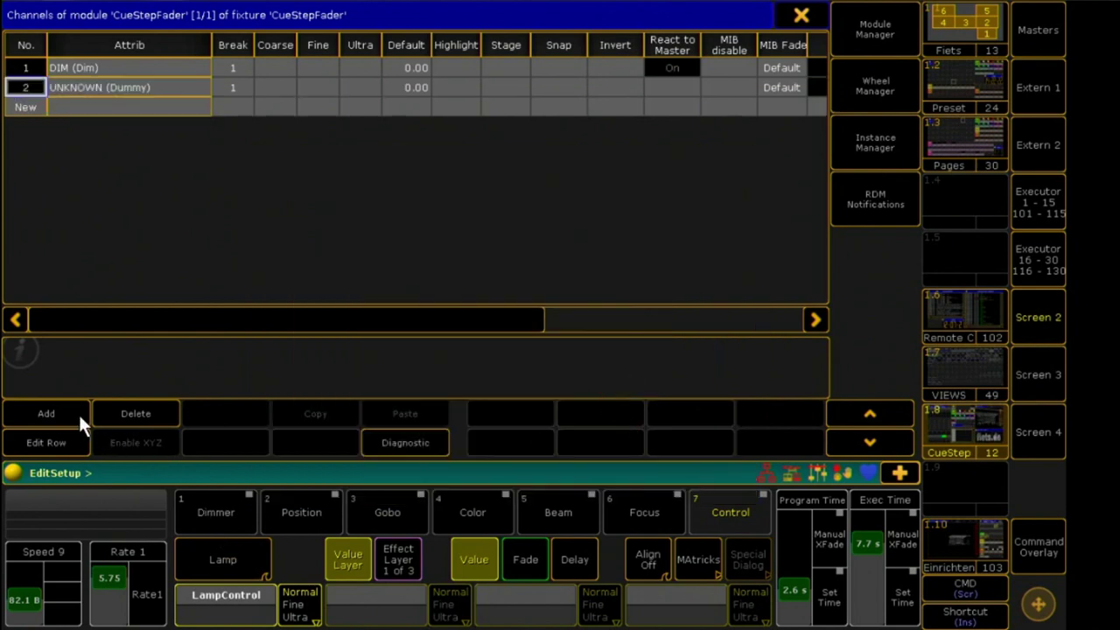
click(78, 412)
click(629, 405)
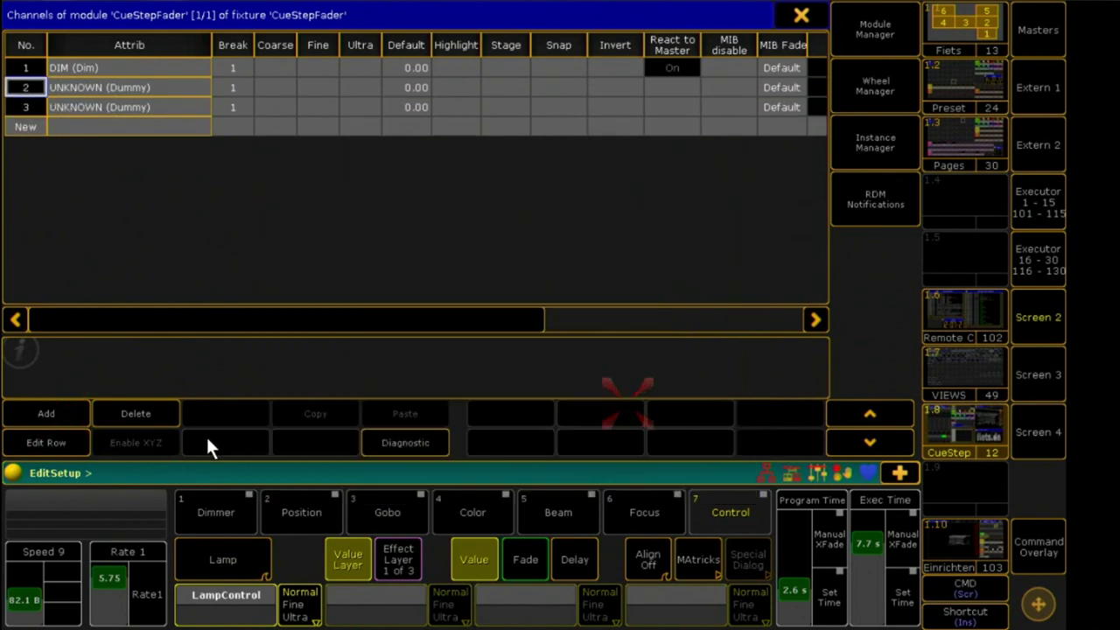
click(60, 419)
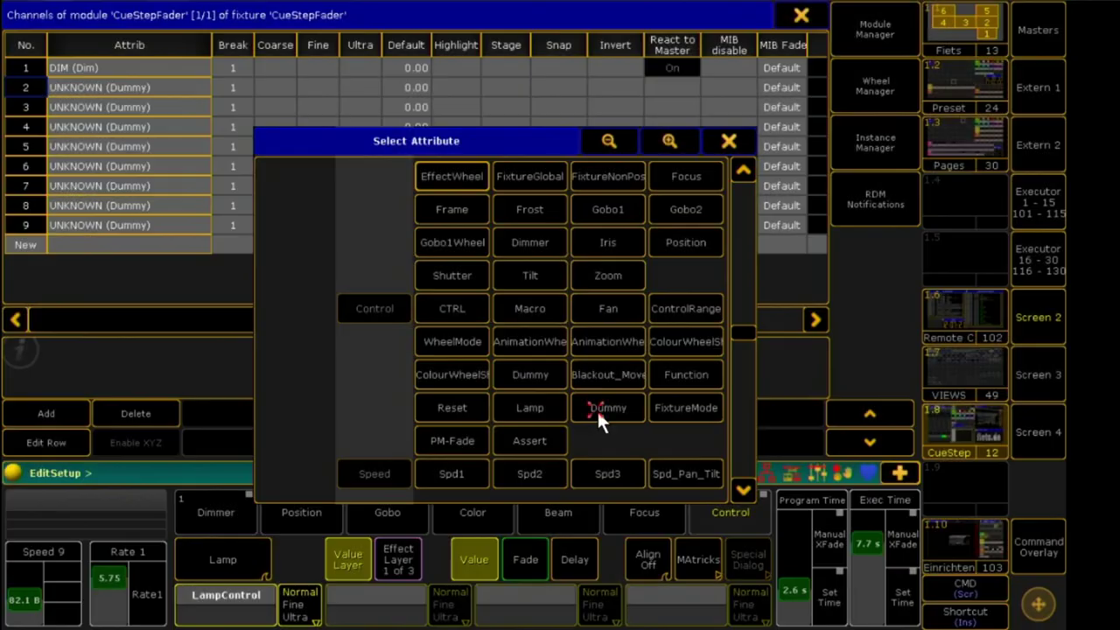
click(598, 408)
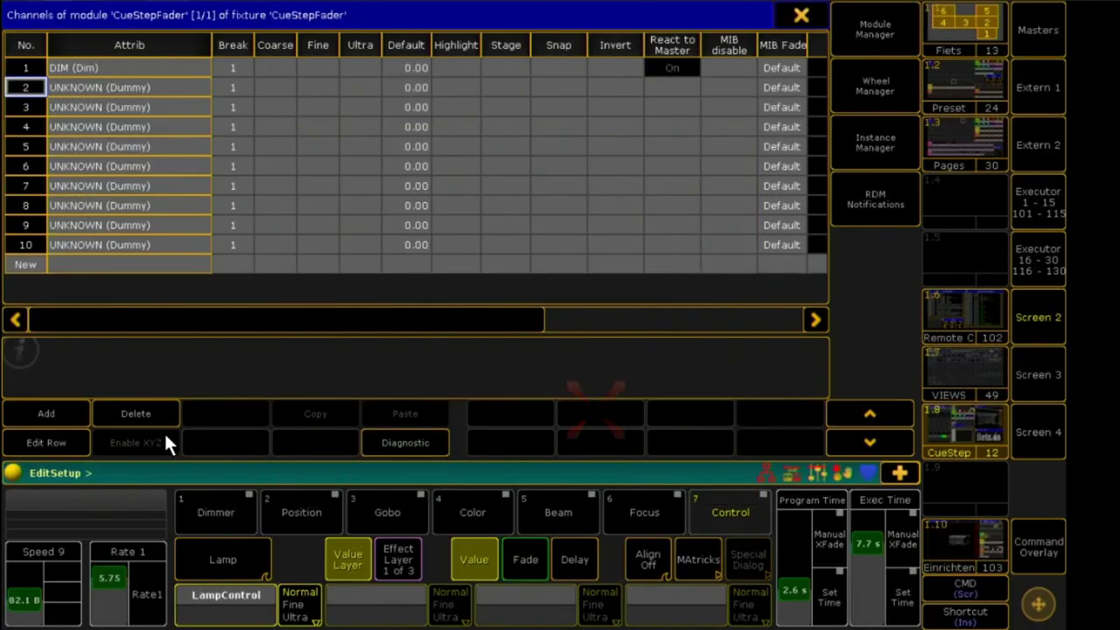
click(54, 405)
click(597, 403)
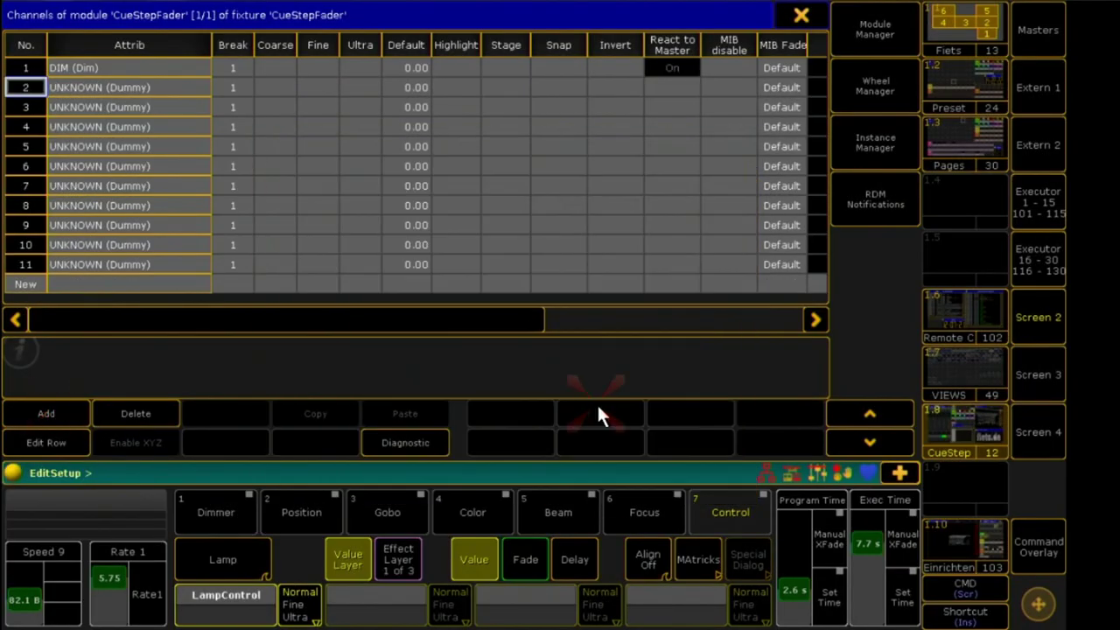
Number the Coarse values of the ten Dummy channels consecutively, starting from 1
drag(276, 87, 274, 263)
click(284, 87)
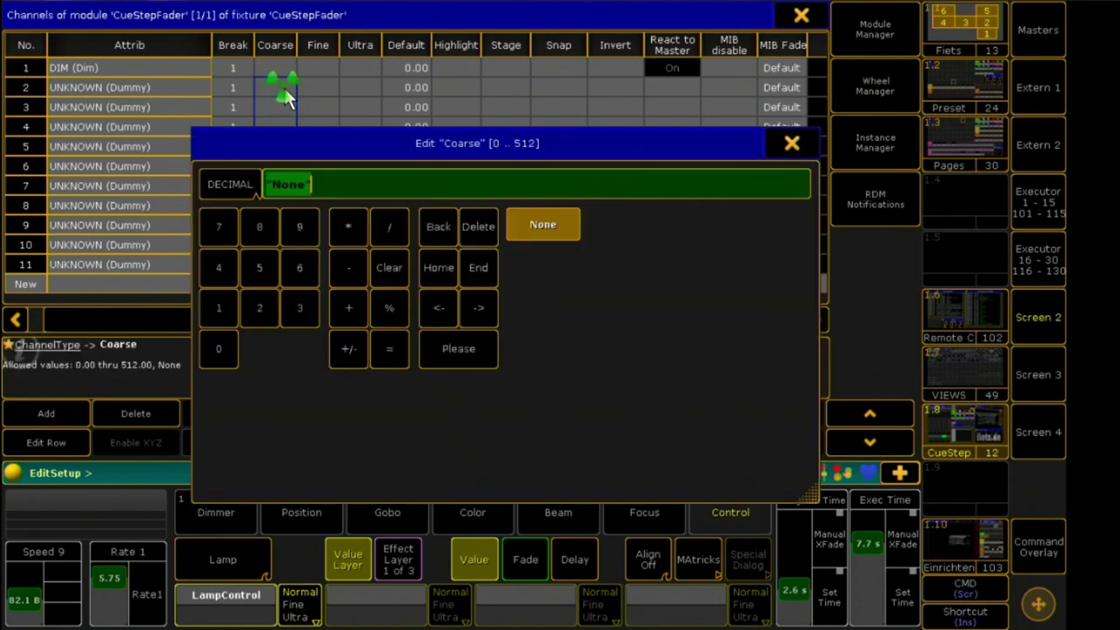
click(229, 297)
click(457, 347)
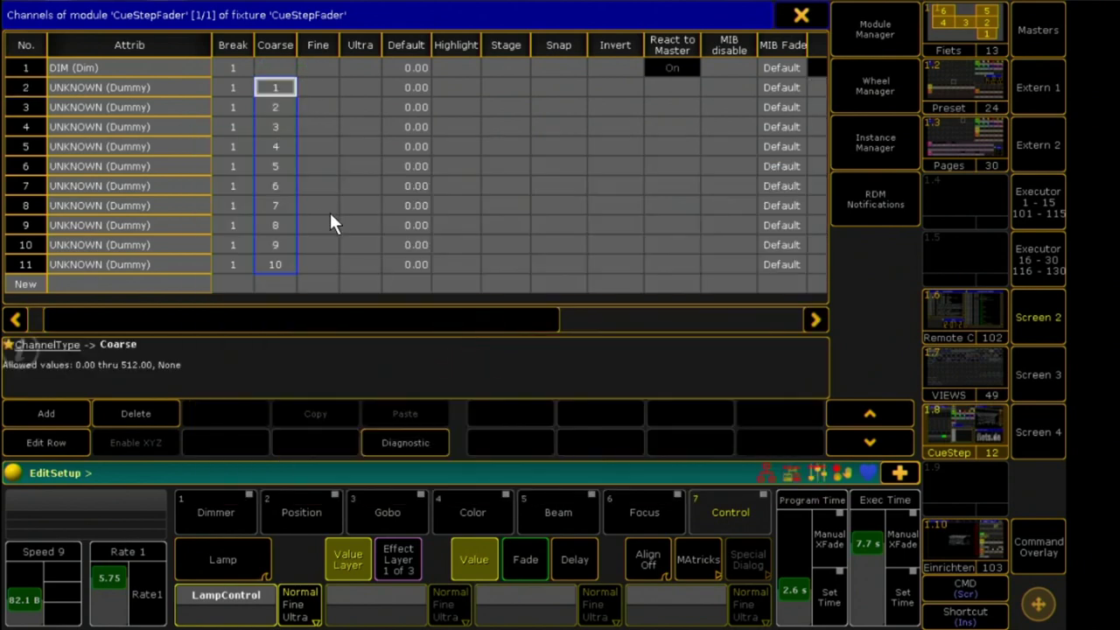
Set React to Dim to Linear for all ten Dummy channels
drag(334, 317, 691, 320)
drag(554, 85, 575, 268)
right_click(575, 268)
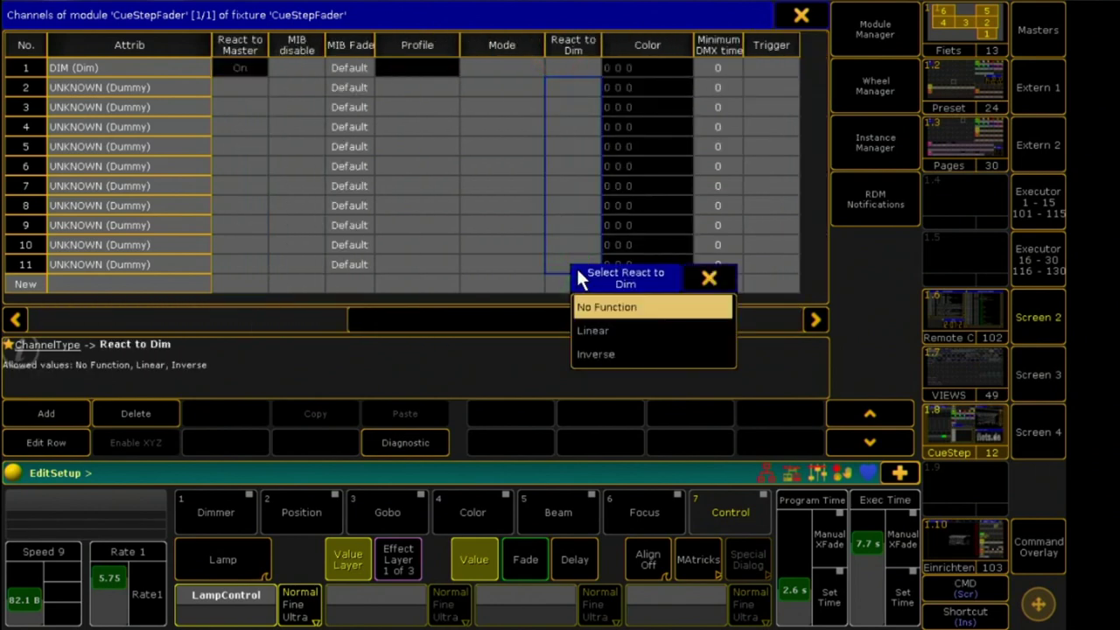
click(603, 322)
Set the Default value of all ten Dummy channels to 100
drag(605, 325, 246, 323)
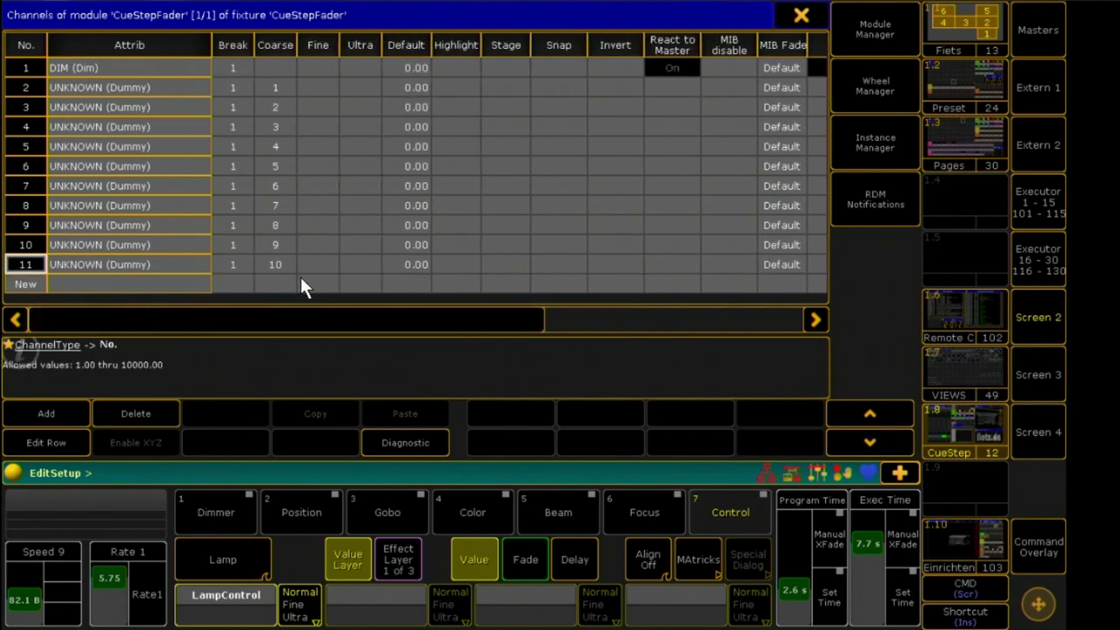
drag(411, 86, 405, 258)
click(405, 259)
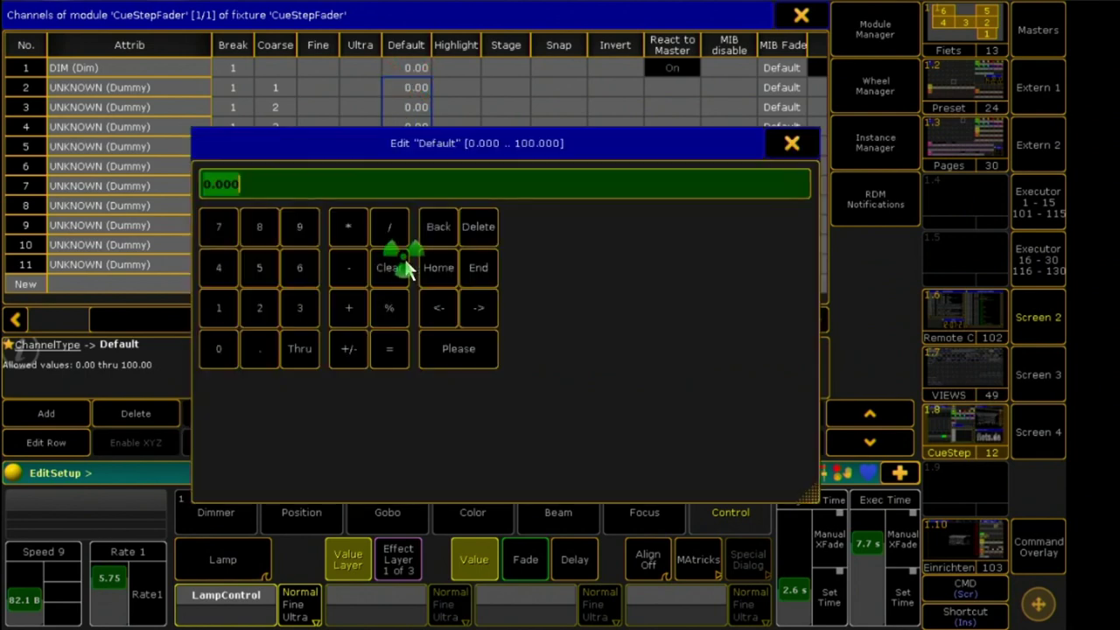
click(218, 307)
click(220, 350)
click(221, 350)
click(468, 352)
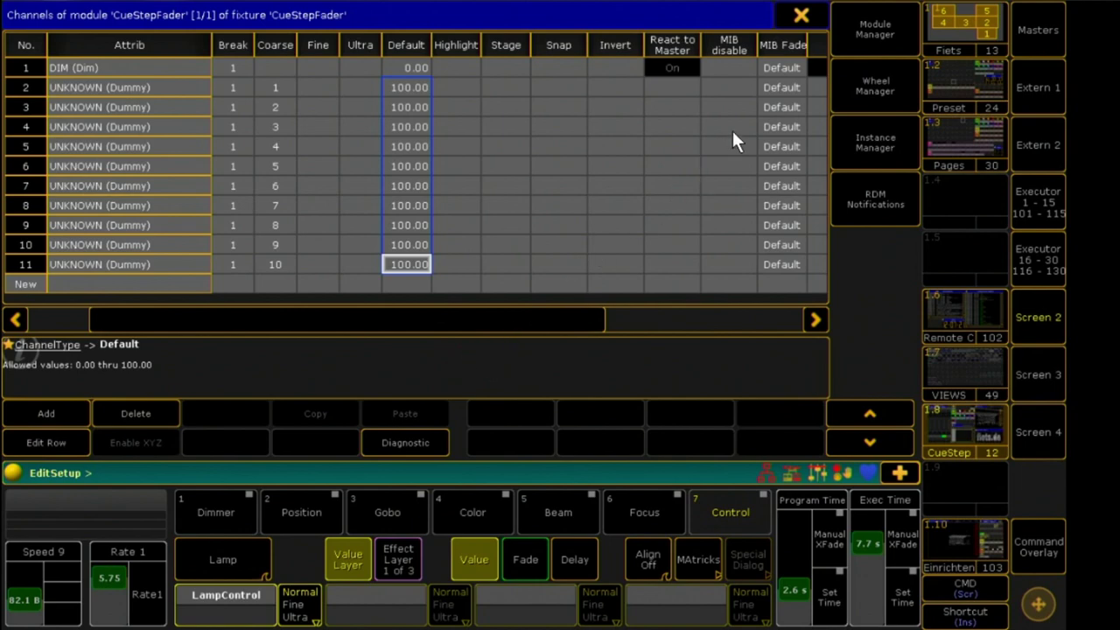
Close the channel editor and the fixture types list, and open the list of DMX profiles
click(802, 15)
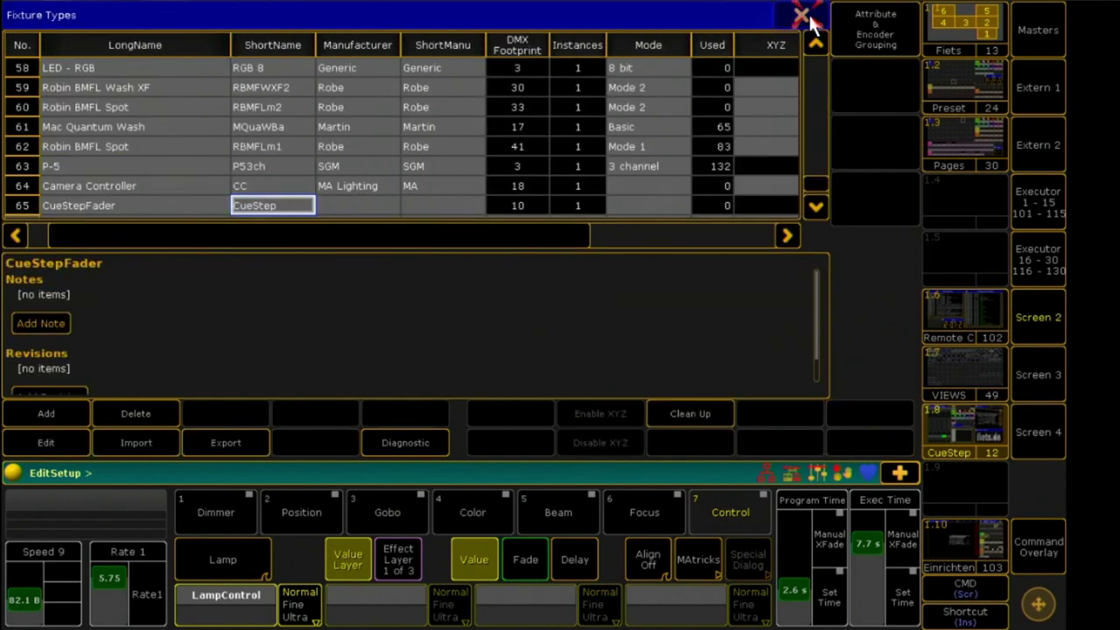
click(801, 15)
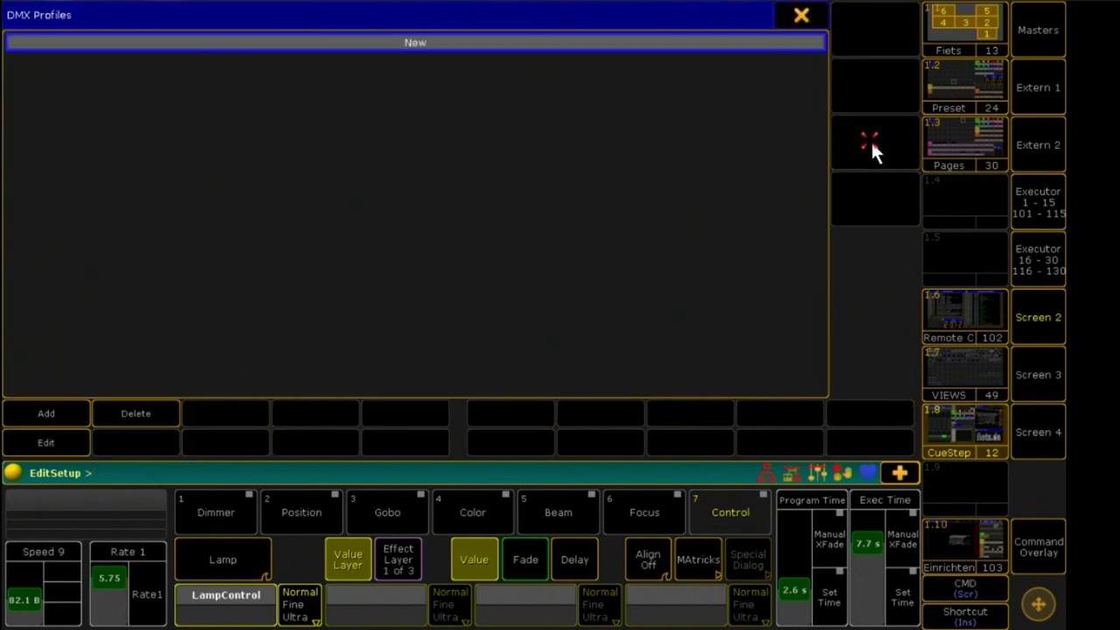
Add ten new DMX profiles to the list of DMX profiles
click(872, 149)
click(70, 411)
click(70, 412)
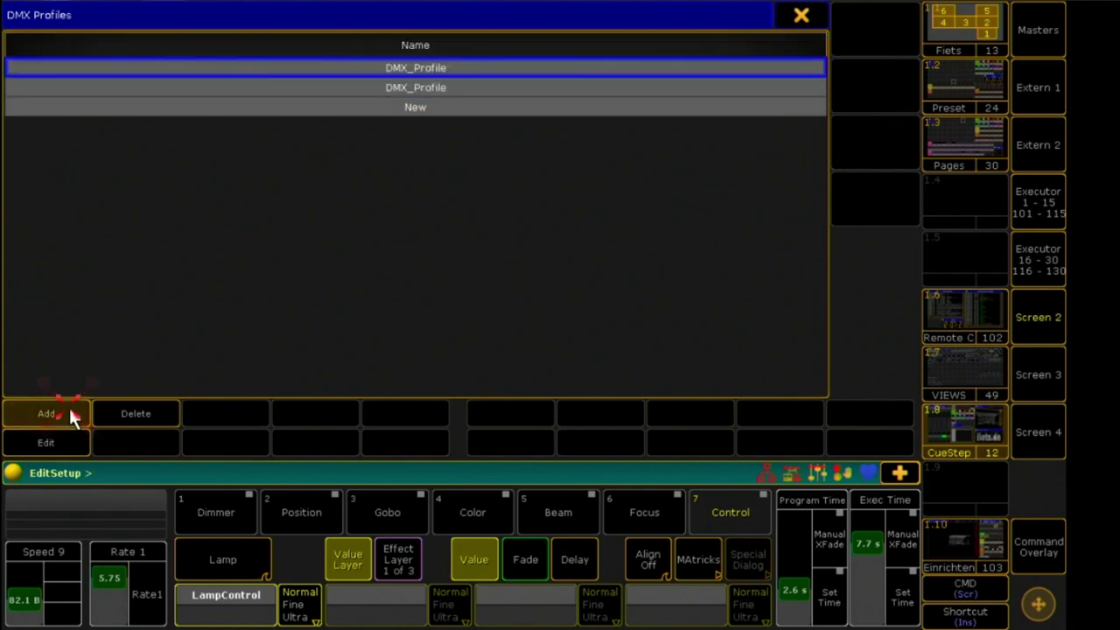
click(70, 411)
click(70, 411)
click(70, 411)
click(70, 411)
click(70, 411)
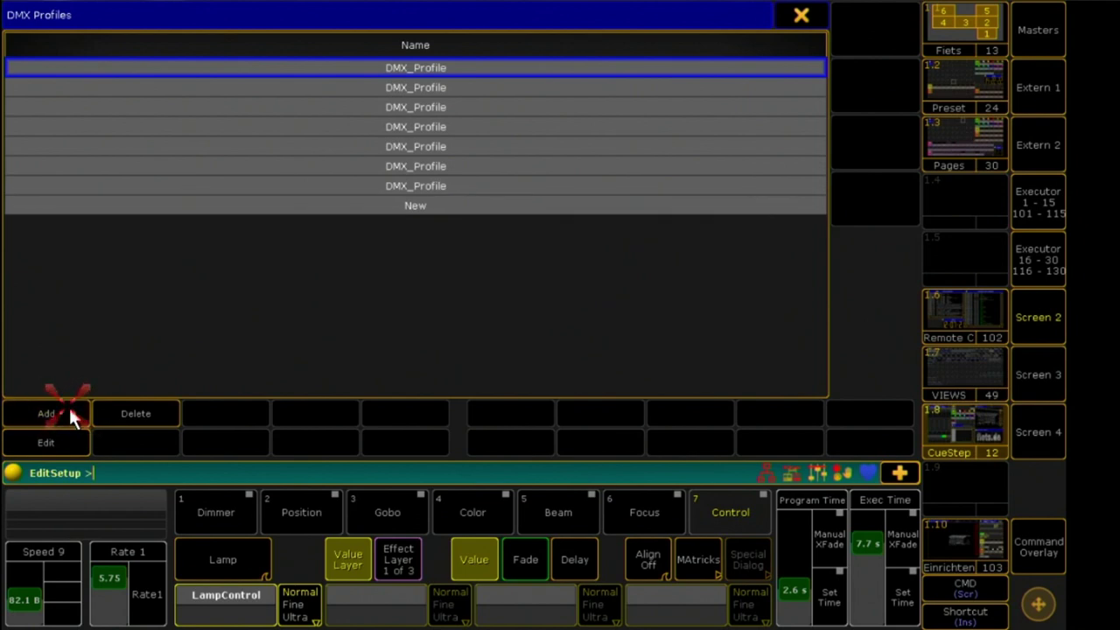
click(70, 411)
click(70, 411)
click(70, 411)
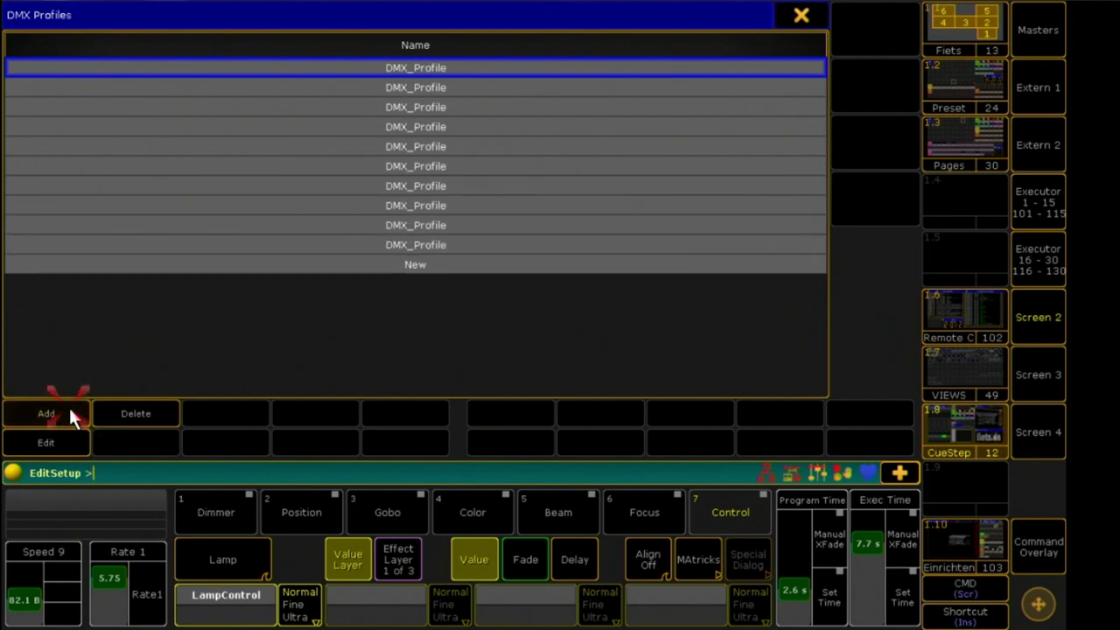
Name the ten DMX profiles consecutively from Step 01 to Step 10
double_click(407, 69)
key(BackSpace)
text(Step 01)
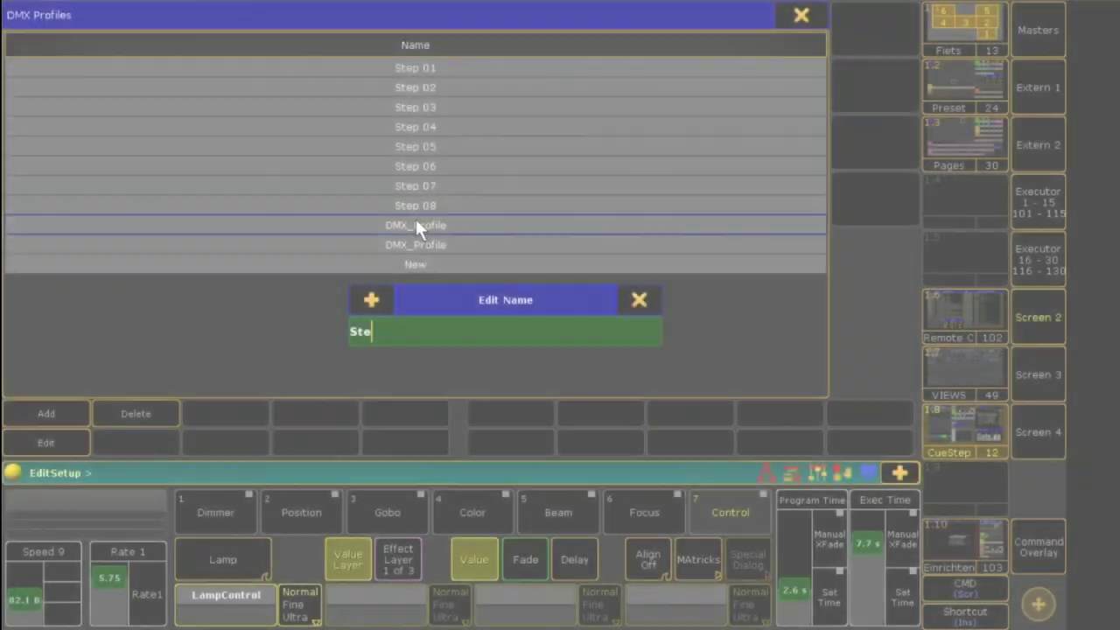
text(p 09)
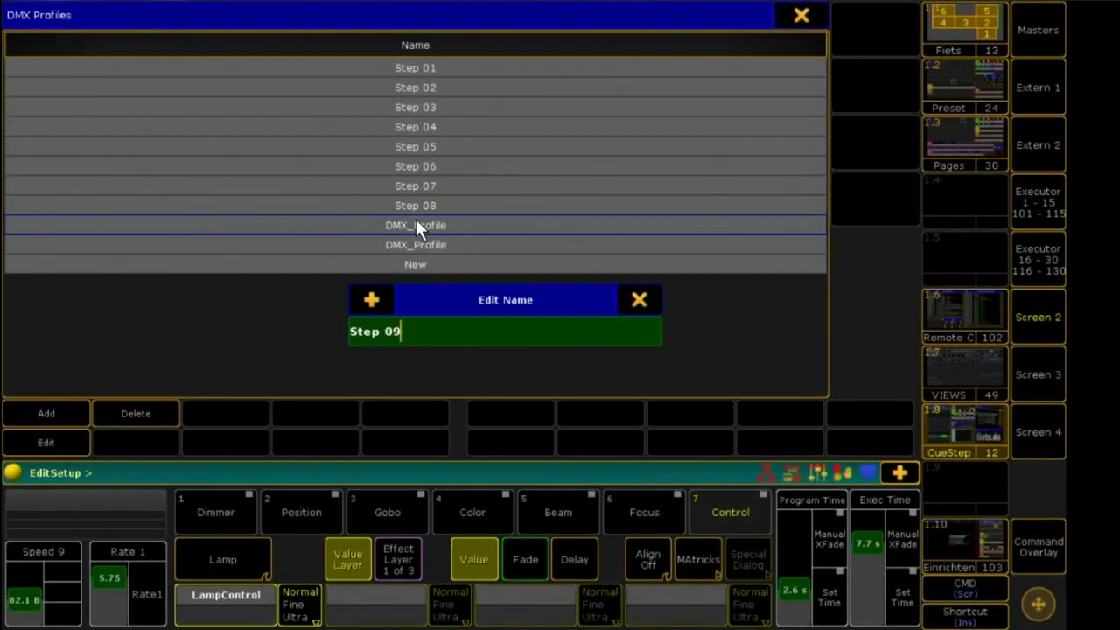
key(Return)
double_click(447, 240)
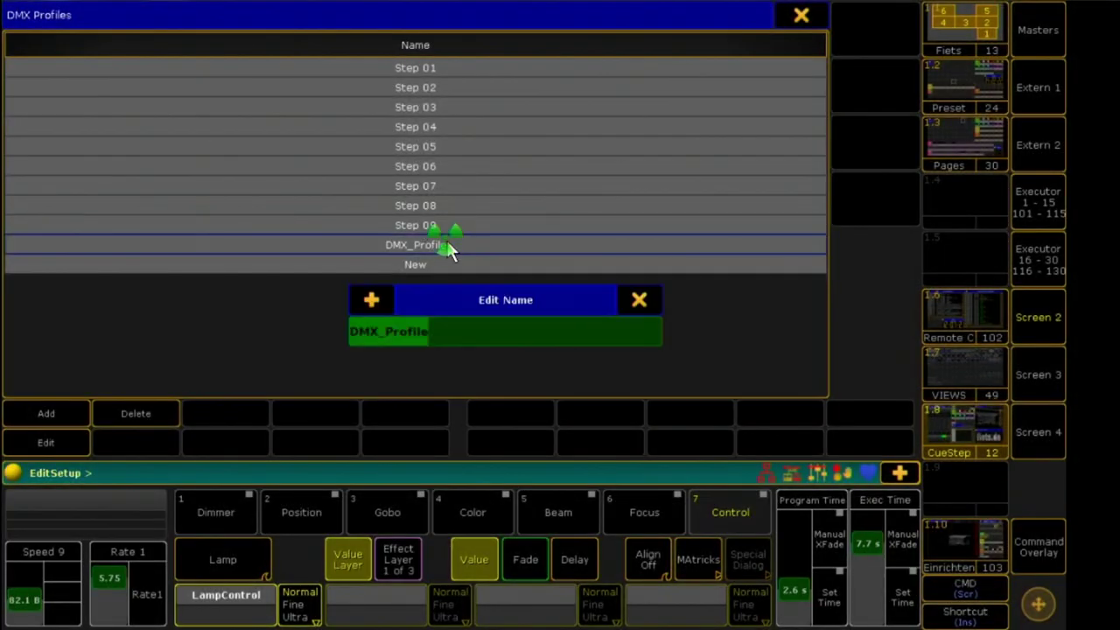
key(BackSpace)
text(Step )
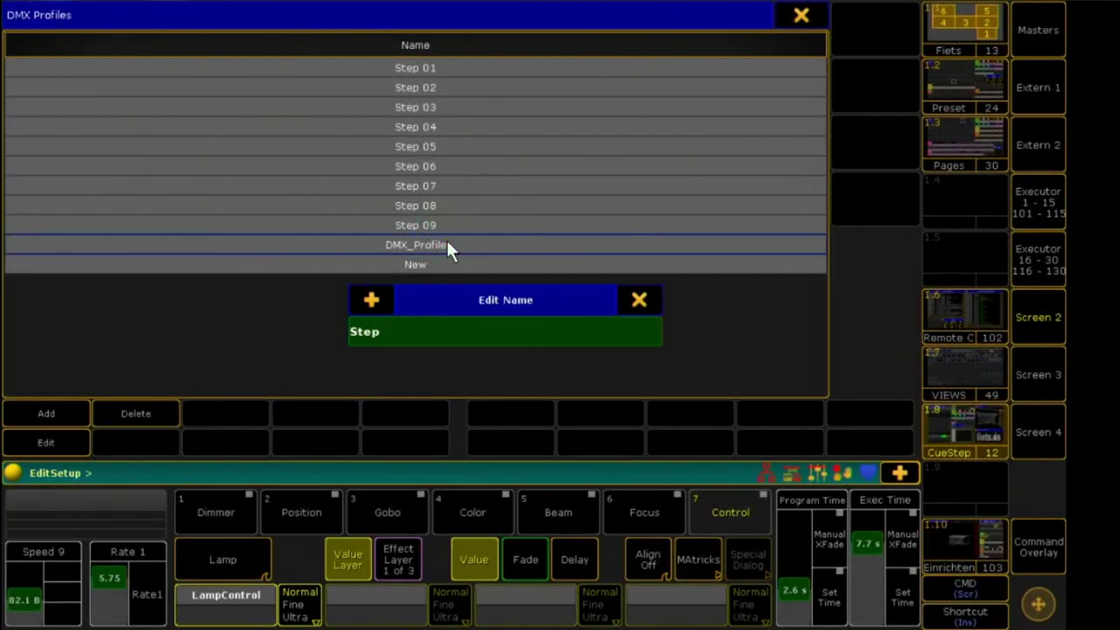
text(10)
key(Return)
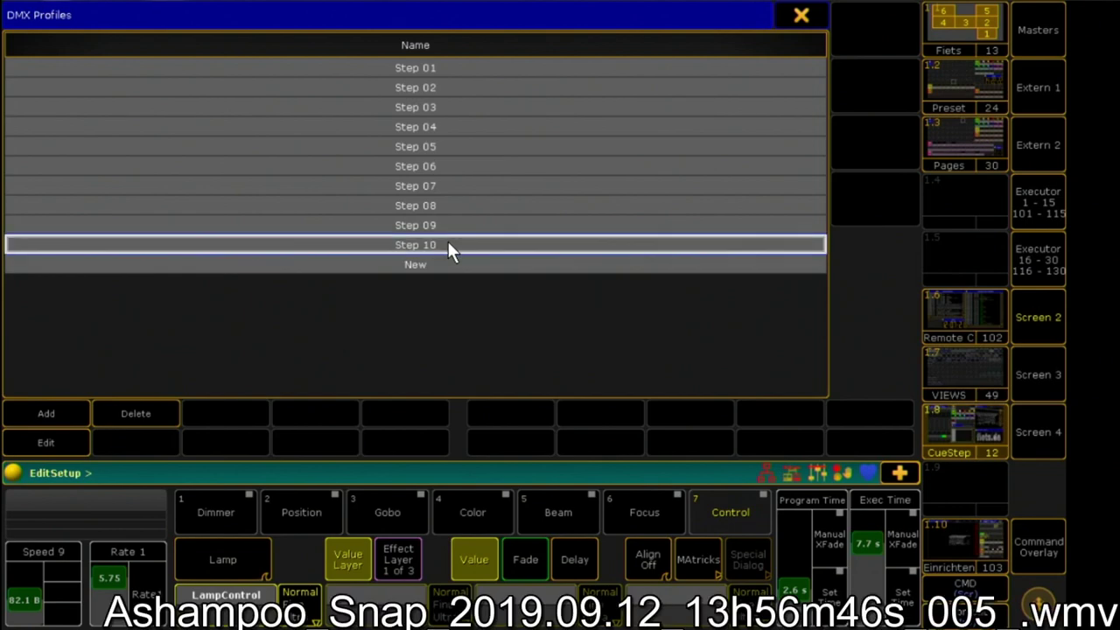
Open the Step 01 profile in the graph editor
click(417, 72)
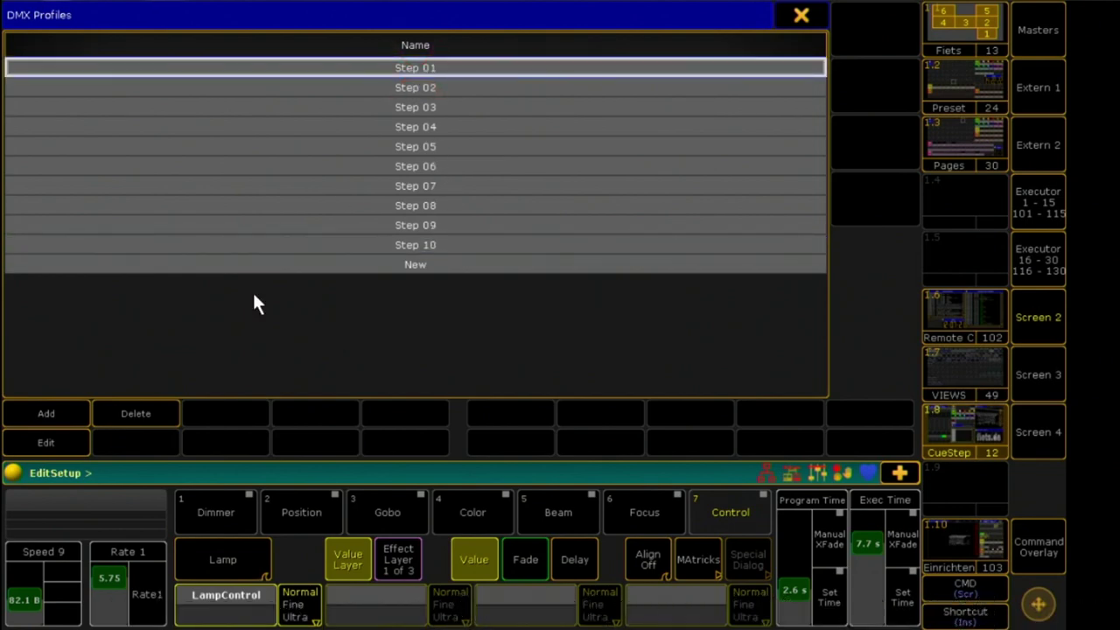
click(73, 444)
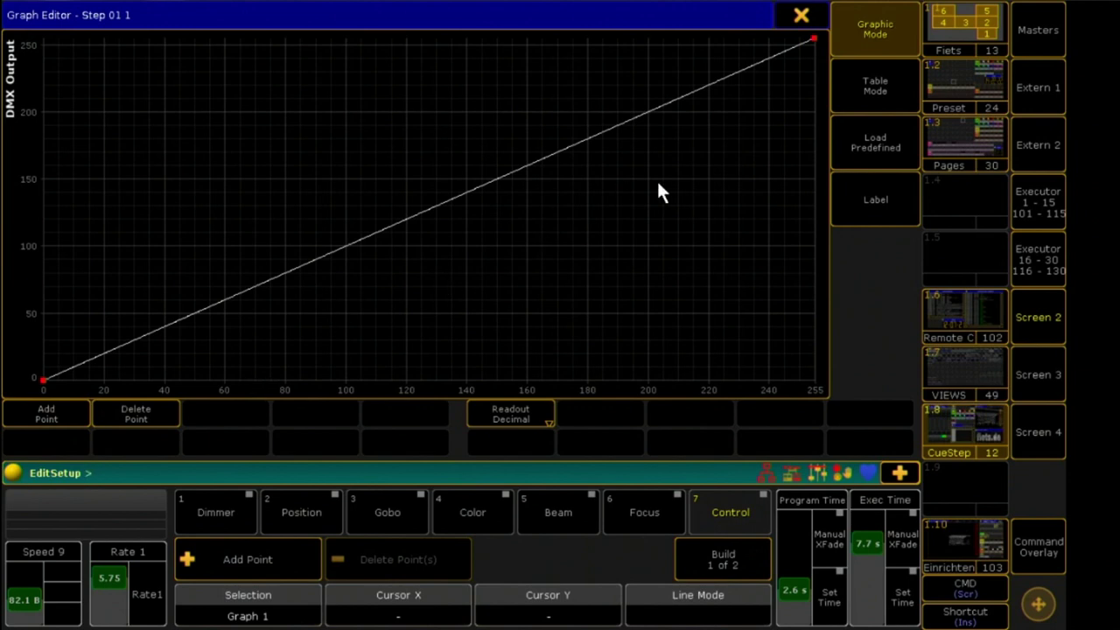
Add three trial points to the Step 01 curve and move them around the graph
click(66, 417)
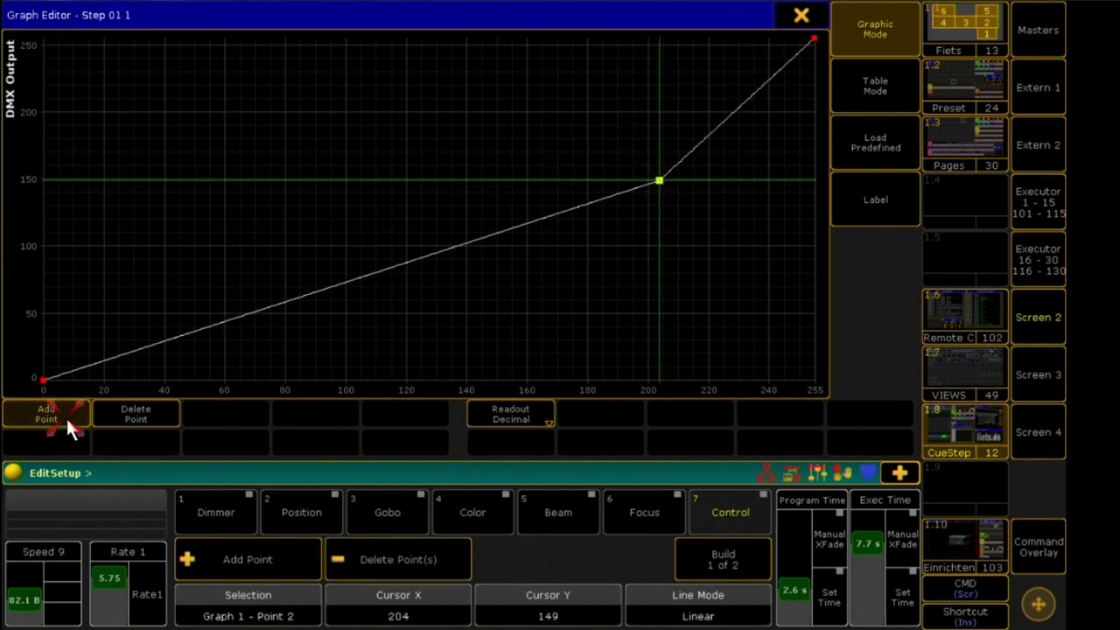
click(408, 317)
click(61, 418)
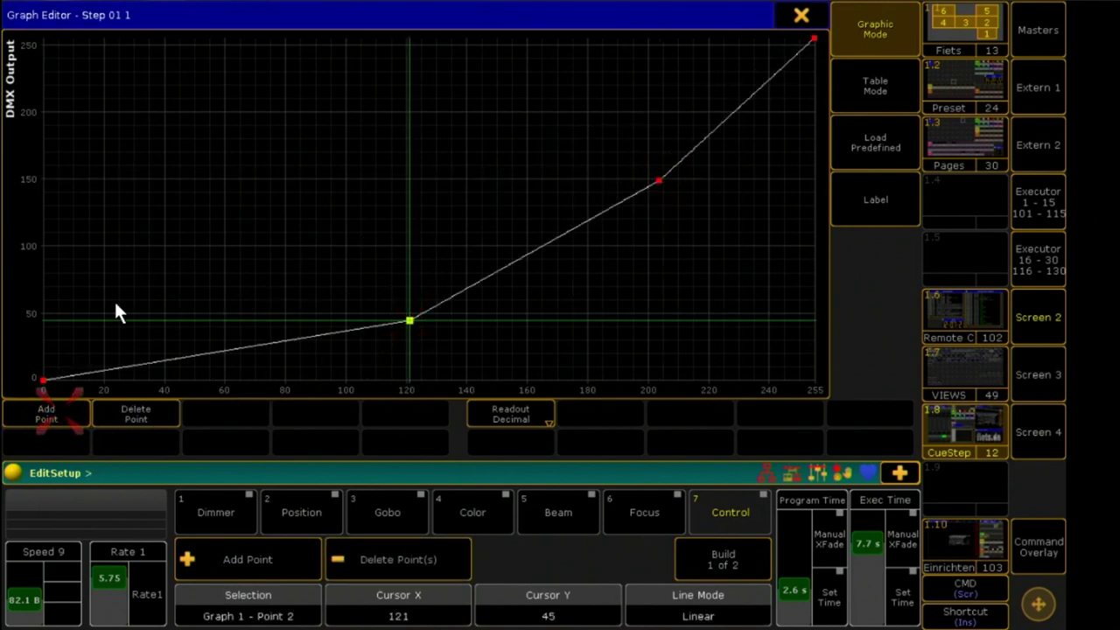
click(162, 165)
click(53, 410)
drag(396, 333, 295, 300)
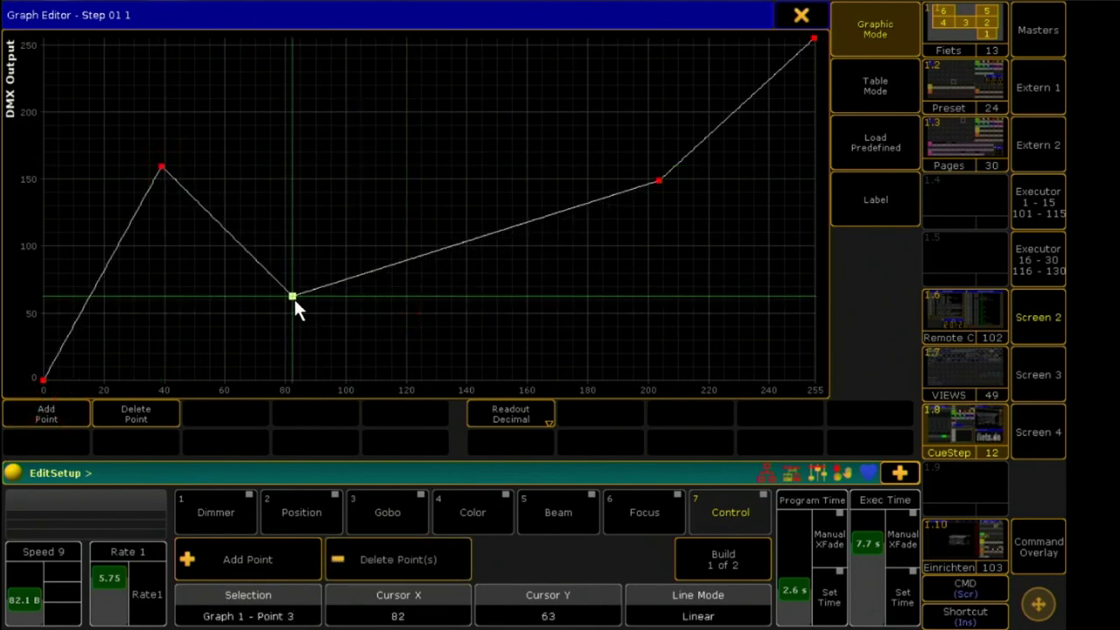
drag(663, 180, 457, 118)
drag(163, 166, 405, 180)
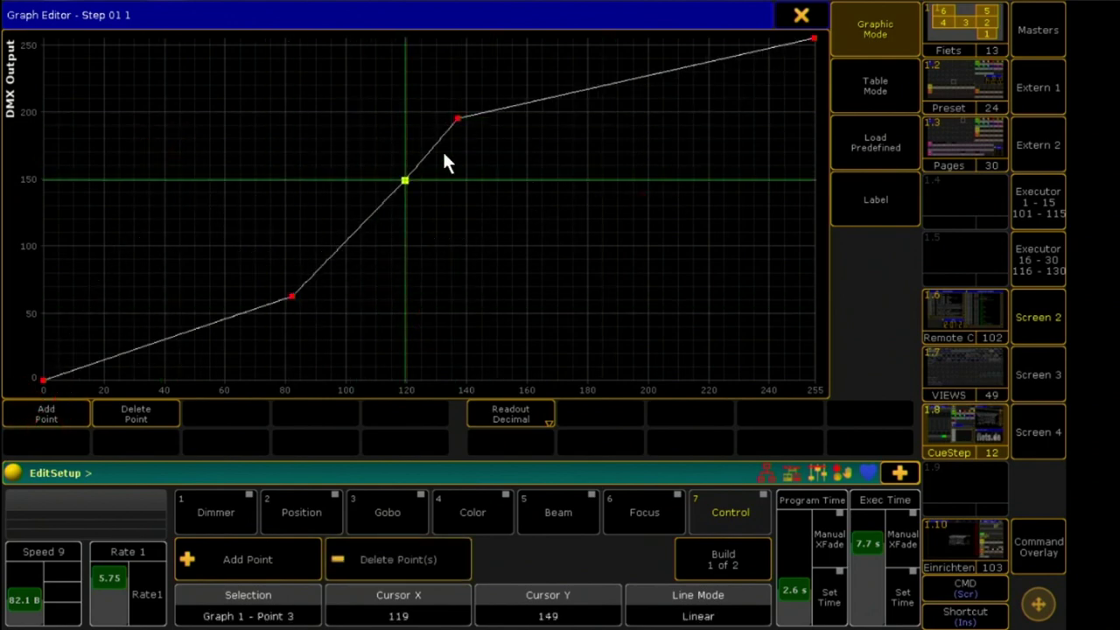
drag(457, 117, 293, 223)
drag(404, 182, 703, 222)
Delete the three trial points from the Step 01 curve
click(136, 413)
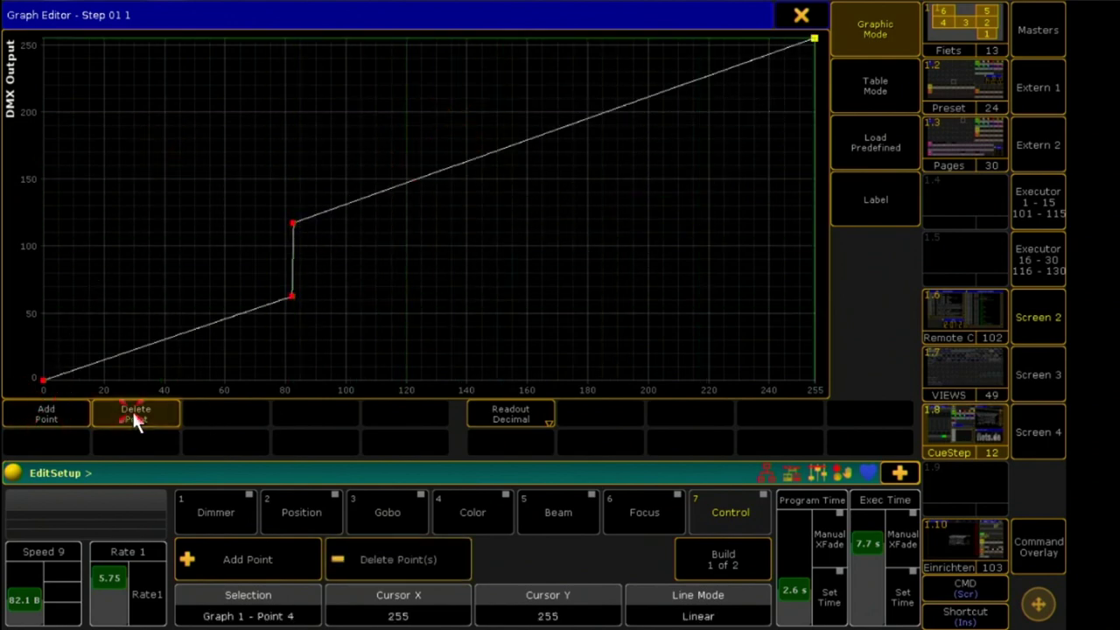
click(293, 298)
click(147, 413)
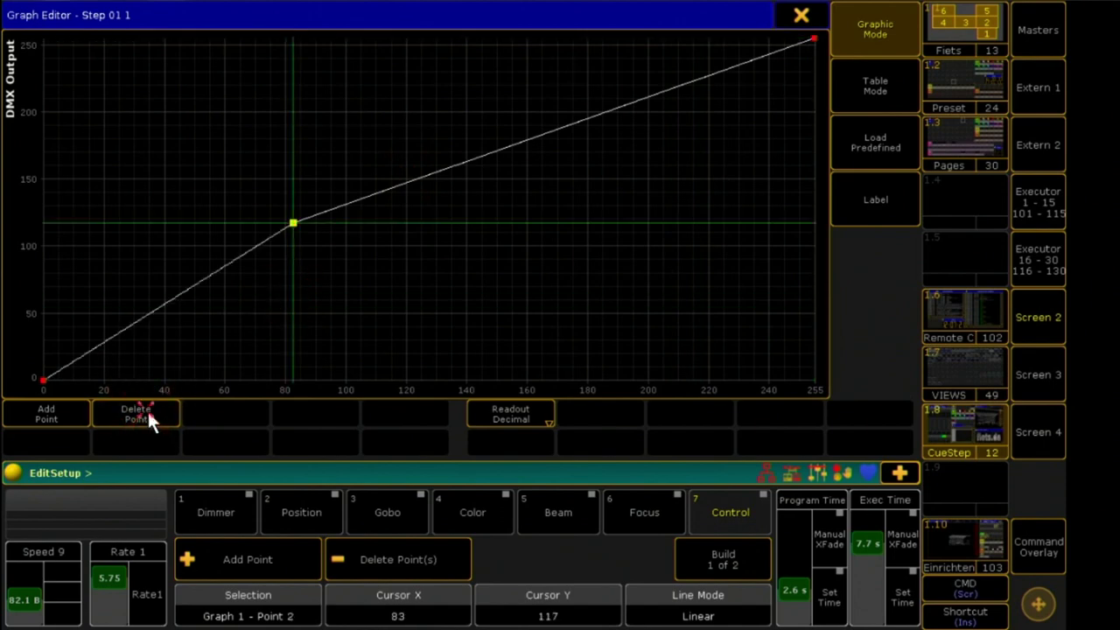
click(147, 413)
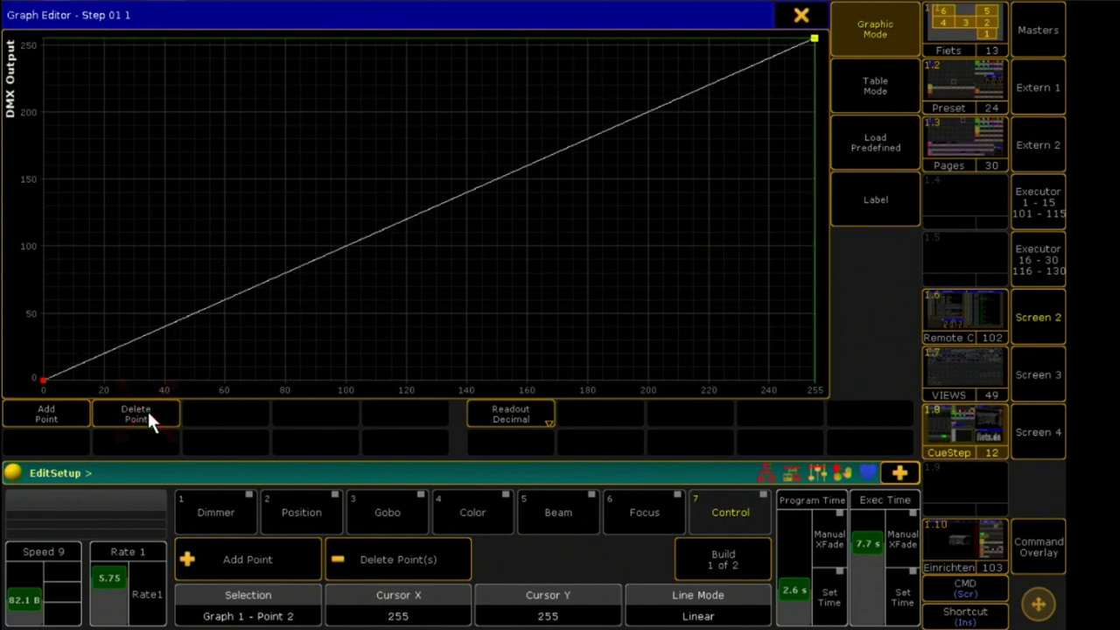
Show the Step 01 points as a table with percent readout and add a point at X 0 %, Y 100 %
click(857, 92)
click(505, 412)
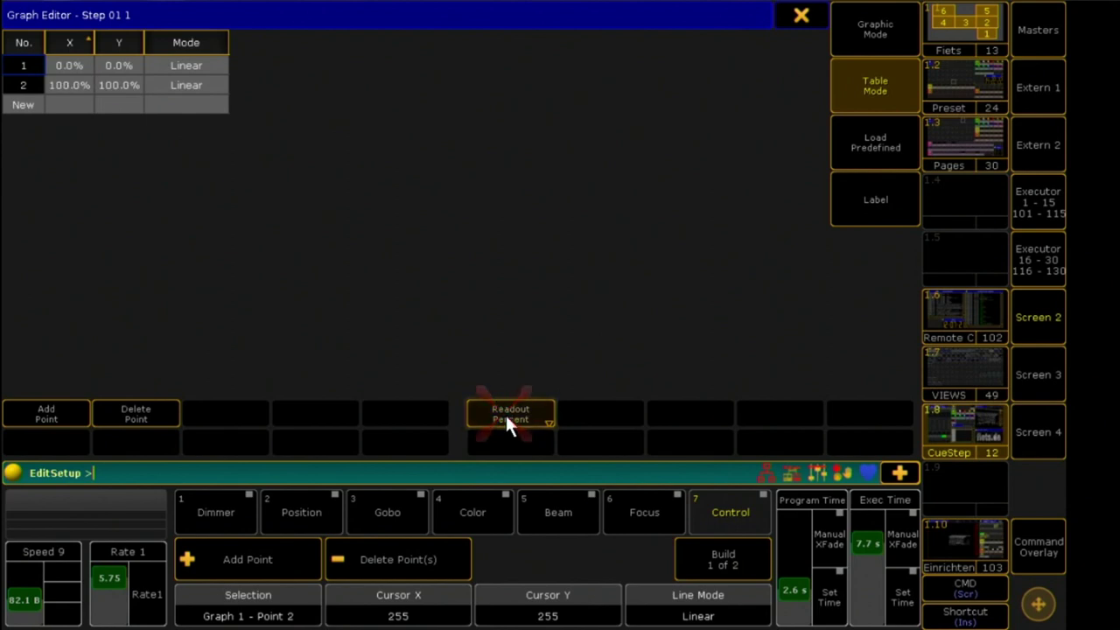
click(33, 407)
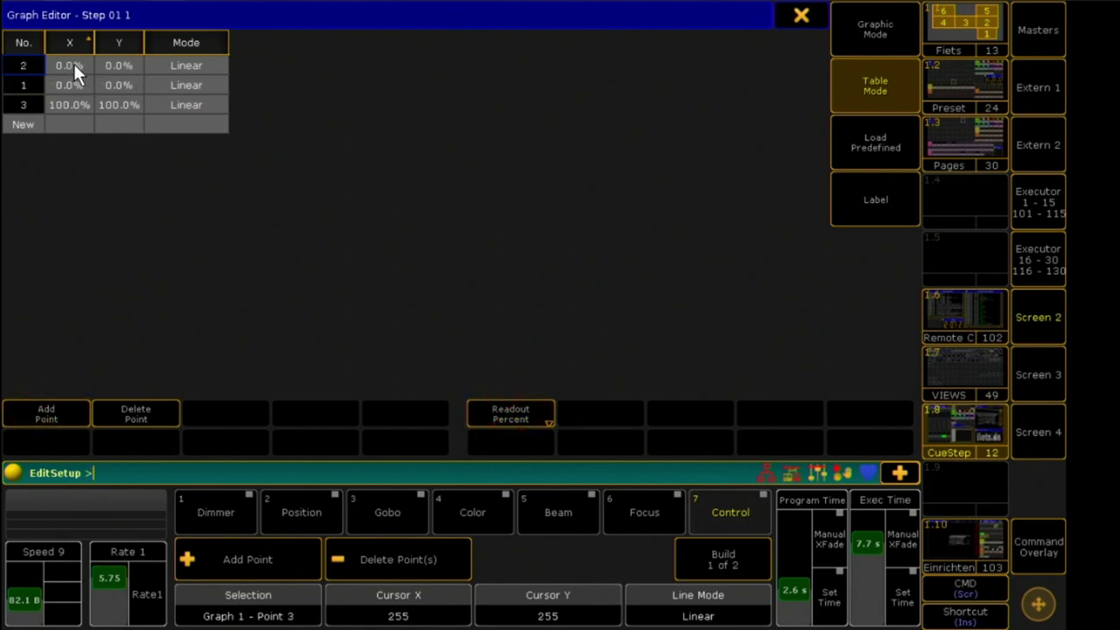
click(110, 62)
text(100)
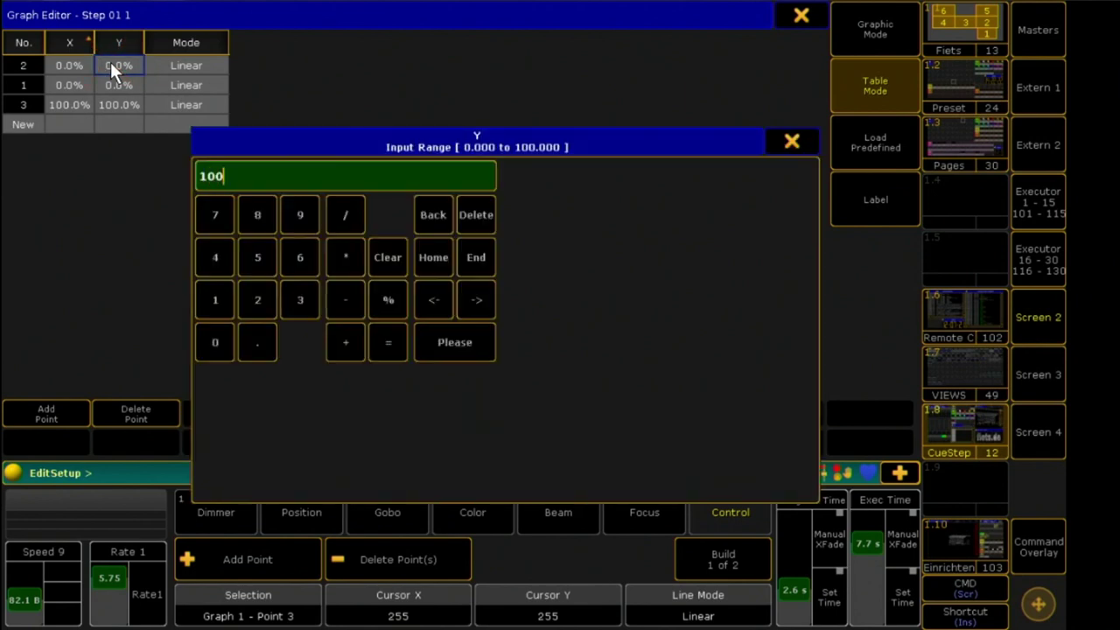
key(Return)
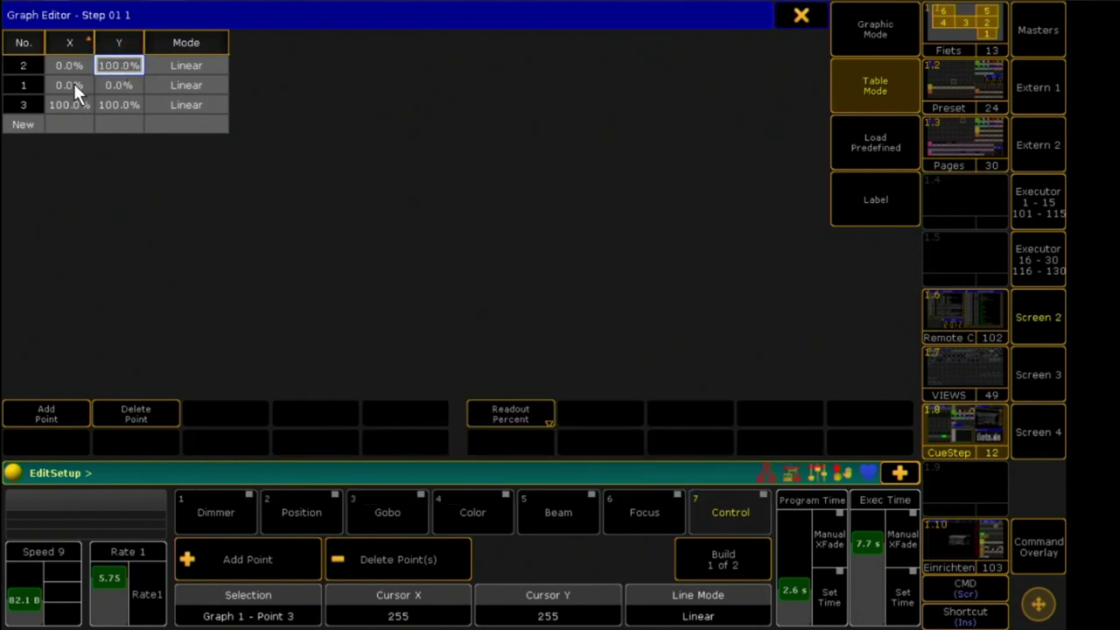
Set the second point of the Step 01 profile to X 10 %, Y 100 %
click(73, 87)
click(74, 84)
text(10)
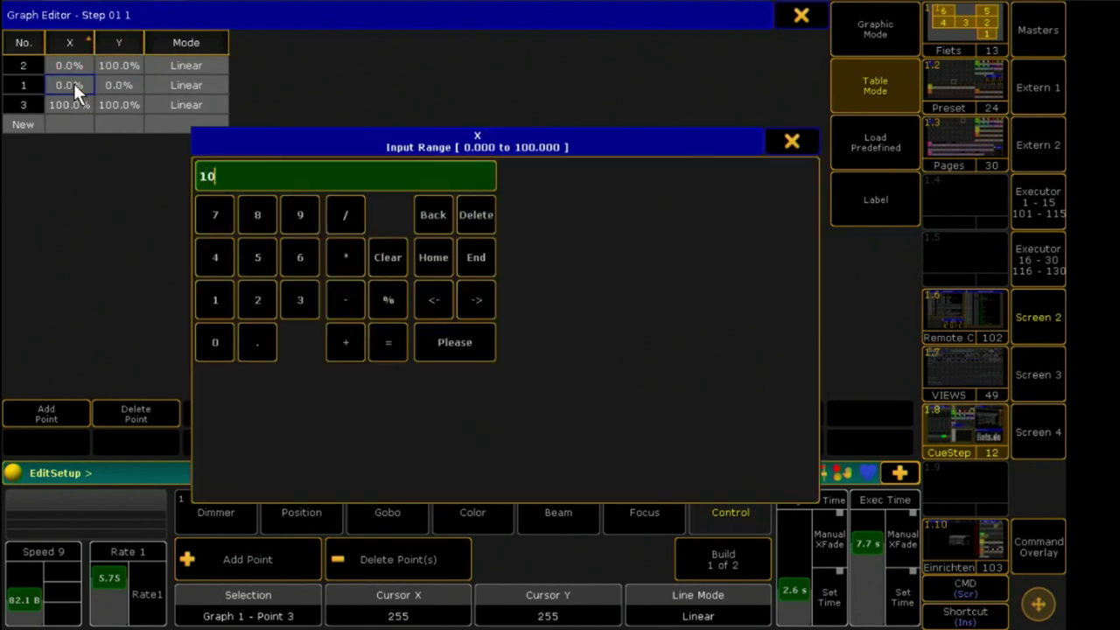
key(Return)
click(112, 89)
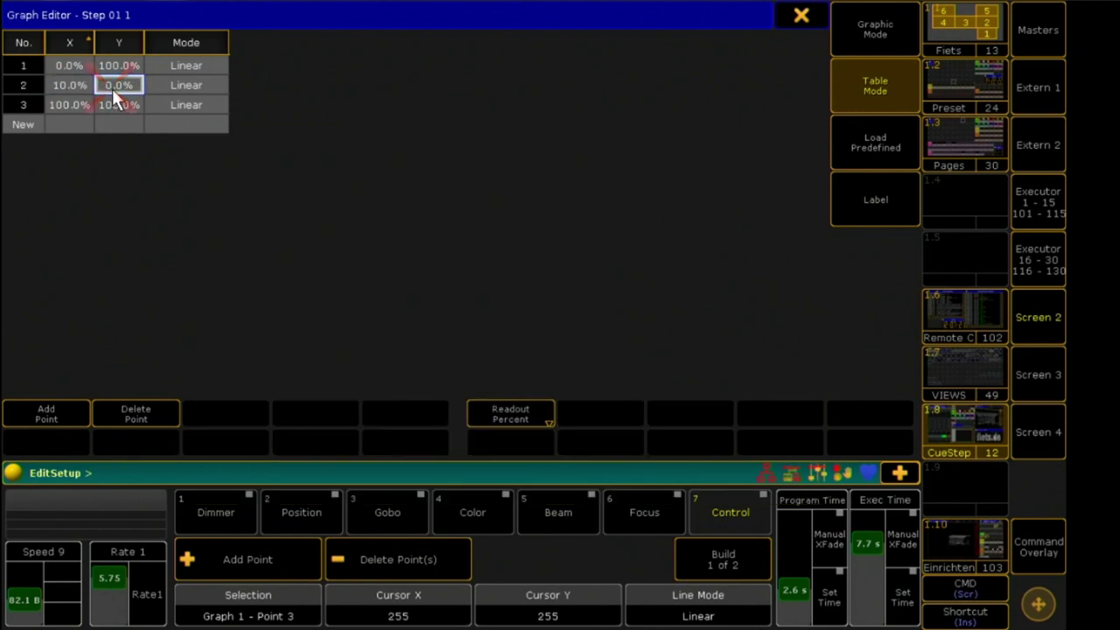
text(100)
key(Return)
Set the third point of the Step 01 profile to X 11 %, Y 0 % and close its graph editor
click(80, 107)
click(80, 108)
text(11)
key(Return)
click(112, 107)
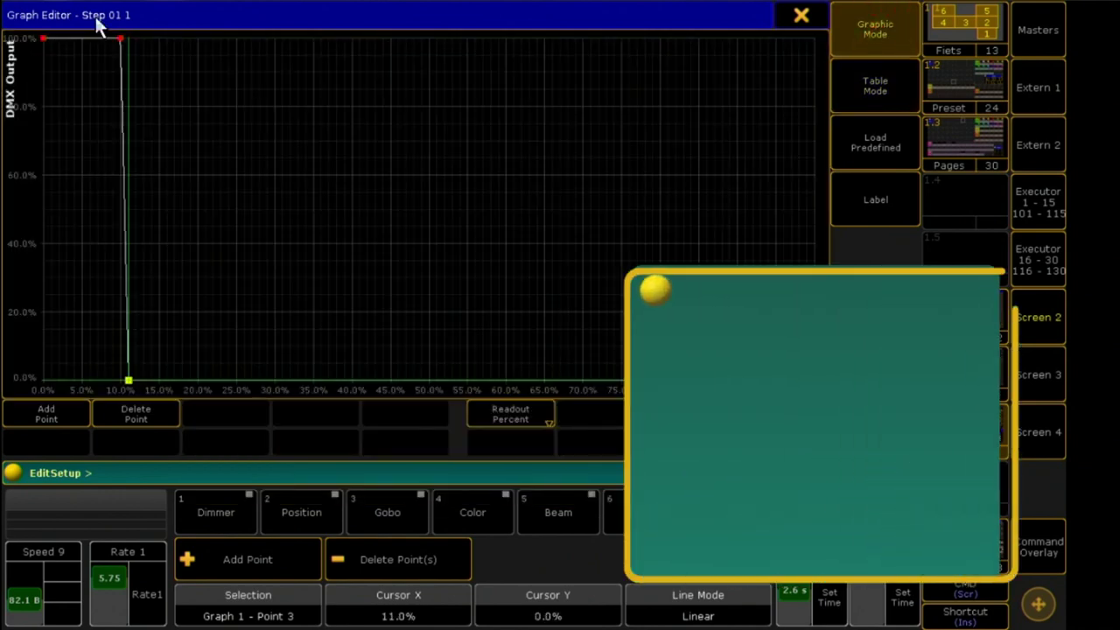
click(796, 20)
Add two points to the Step 02 profile with percent readout and set the first point's X to 10 %
click(44, 440)
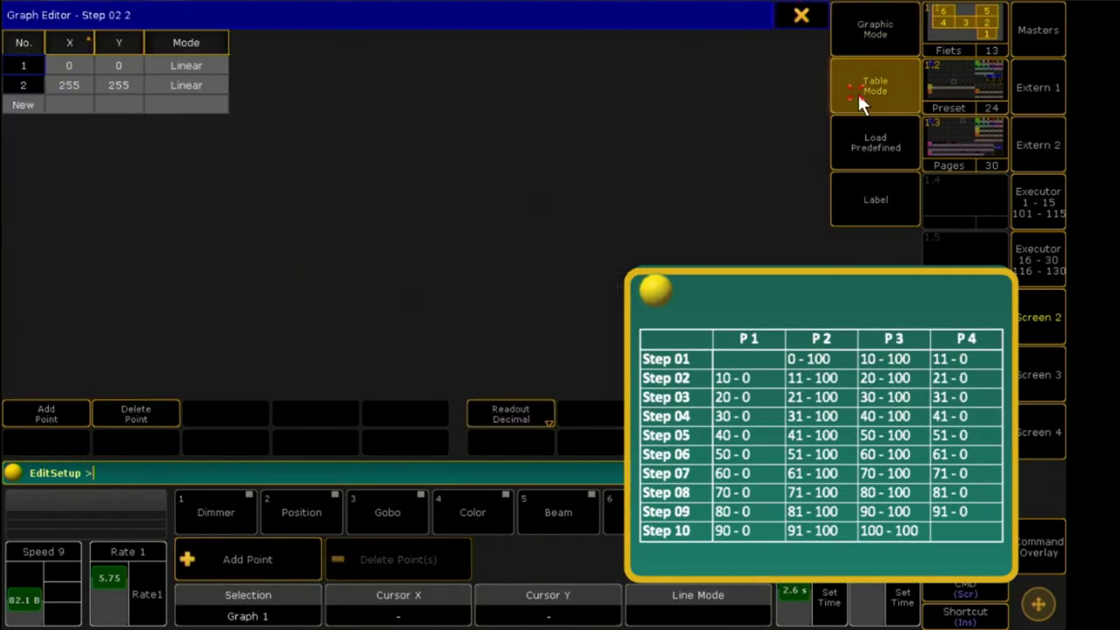
click(45, 413)
click(45, 413)
click(71, 65)
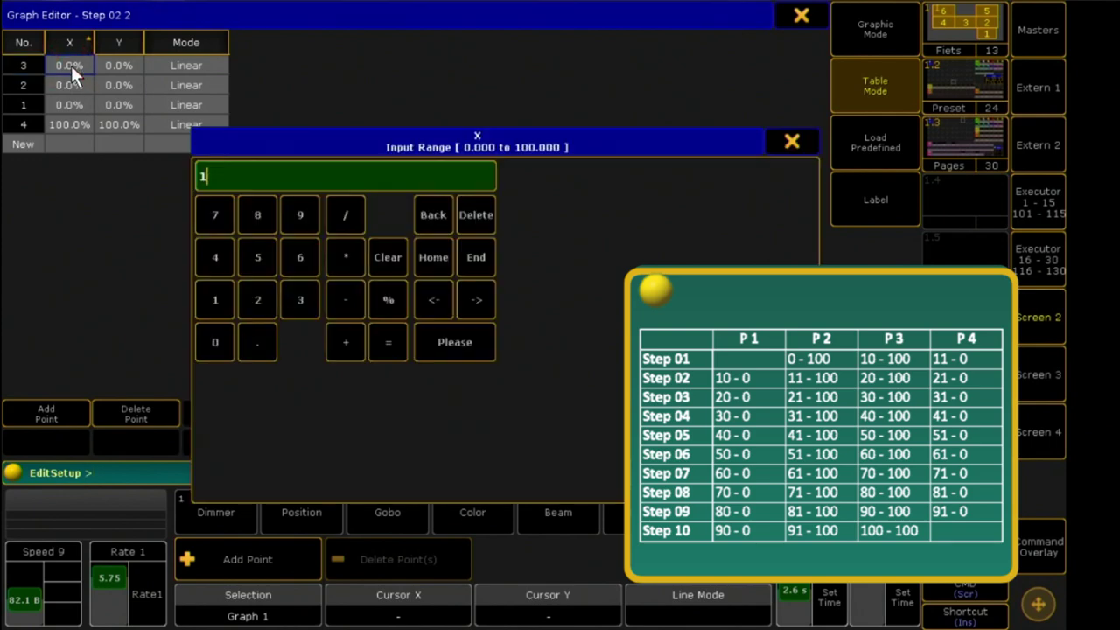
text(10)
key(Return)
Set the second point of Step 02 to X 11 %, Y 100 % and the third to X 20 %, Y 100 %
click(70, 84)
text(11)
click(117, 85)
text(100)
click(70, 104)
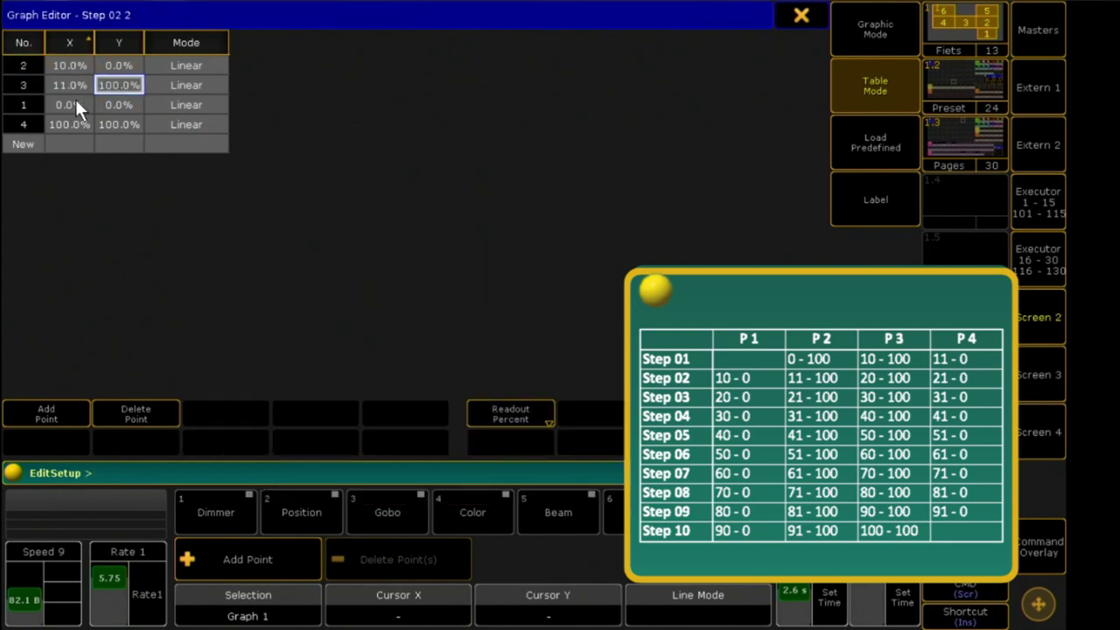
text(20)
click(109, 104)
text(100)
key(Return)
Set the fourth point of Step 02 to X 21 %, Y 0 % and close its graph editor
click(70, 124)
text(21)
key(Return)
click(116, 125)
text(0)
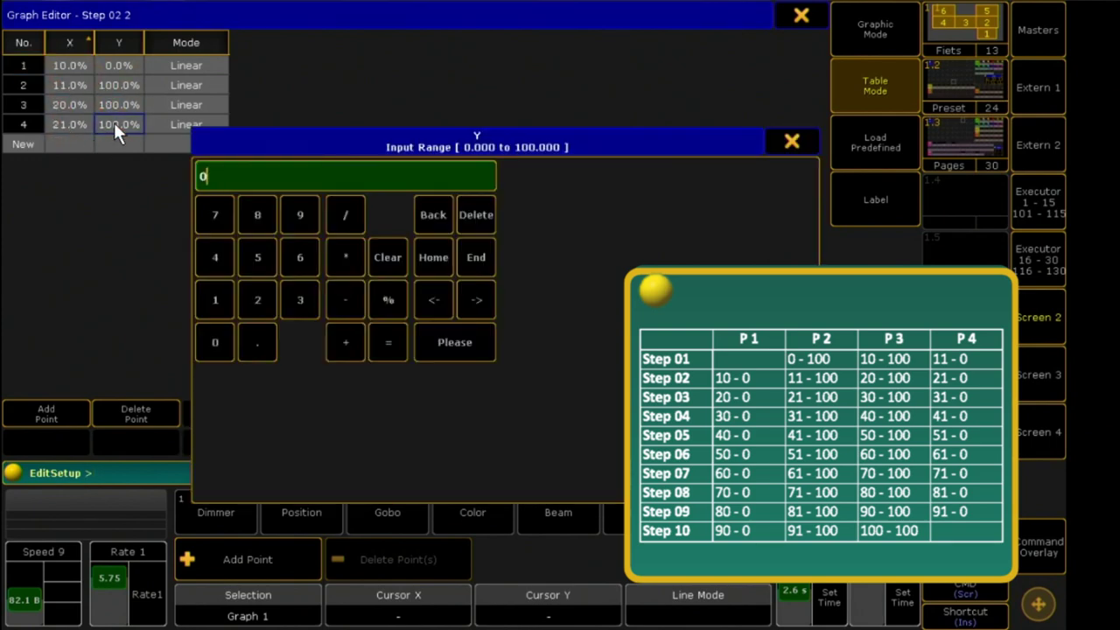
key(Return)
click(874, 29)
click(800, 15)
Add two points to the Step 03 profile in table view and set the first point's X to 20 %
key(Down)
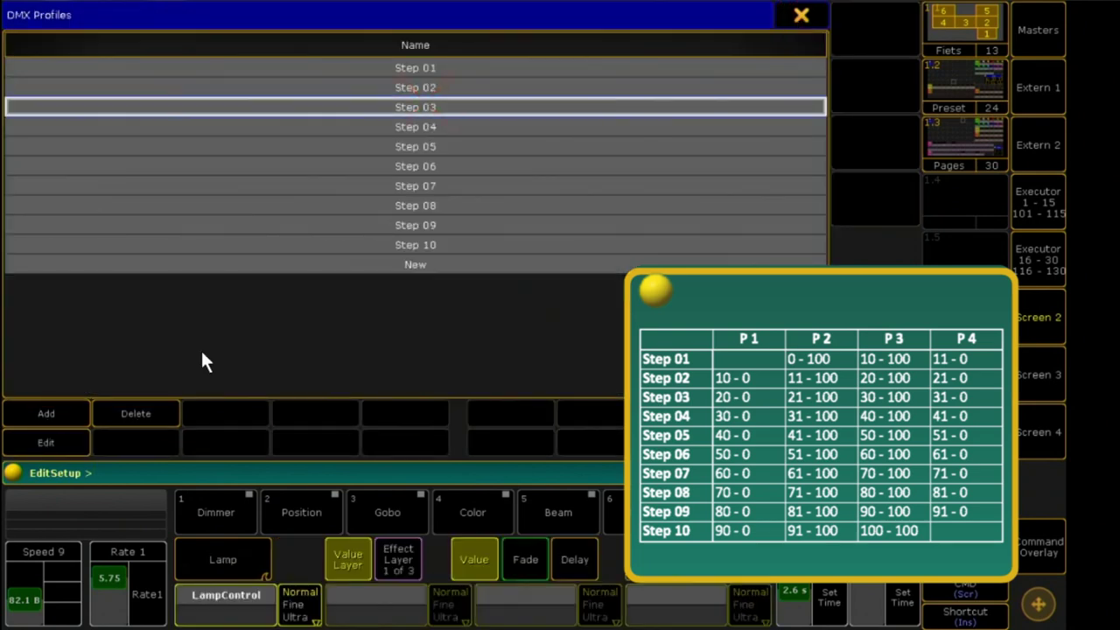
key(Return)
click(874, 86)
click(22, 104)
click(22, 124)
click(69, 66)
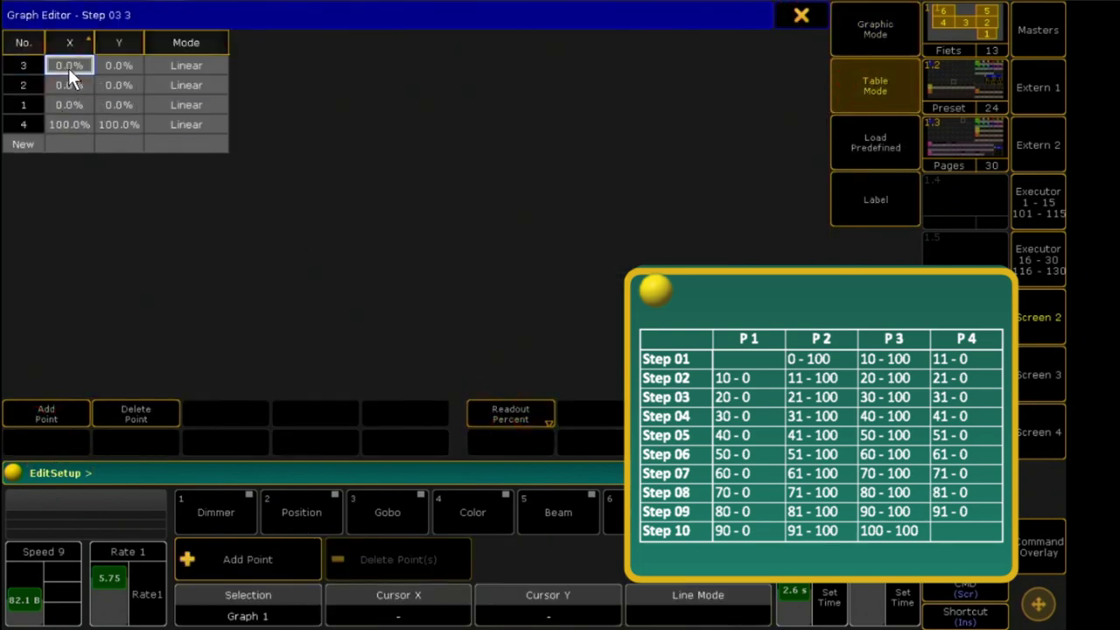
text(20)
key(Return)
Set the second point of Step 03 to X 21 %, Y 100 % and the third to X 30 %, Y 100 %
click(65, 87)
text(21)
click(102, 83)
text(100)
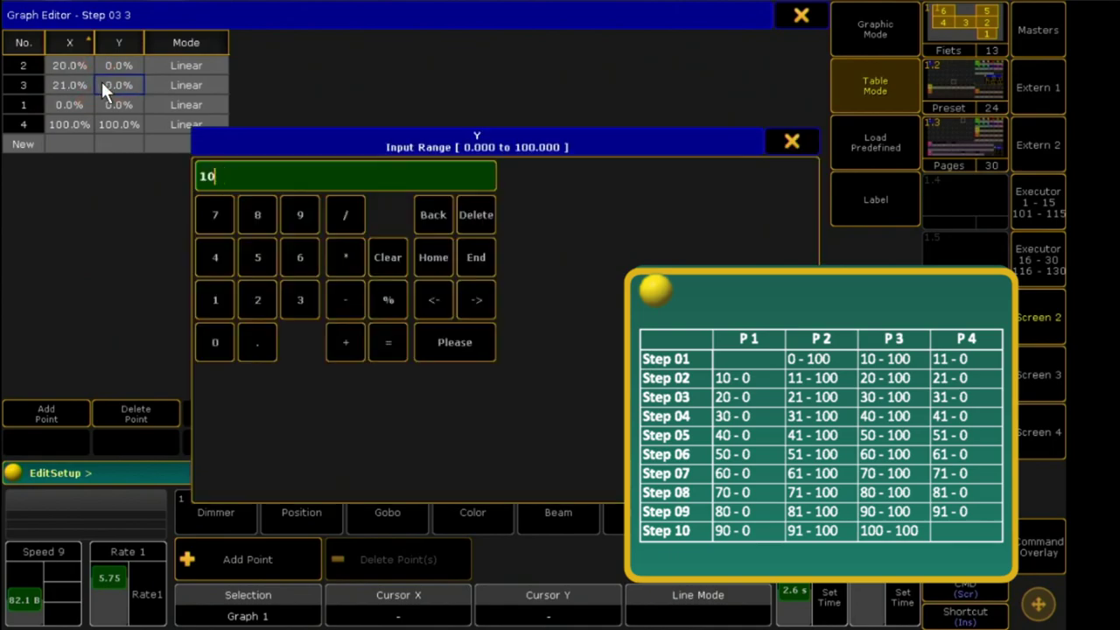
key(Return)
click(77, 104)
text(30)
key(Return)
click(106, 105)
text(10)
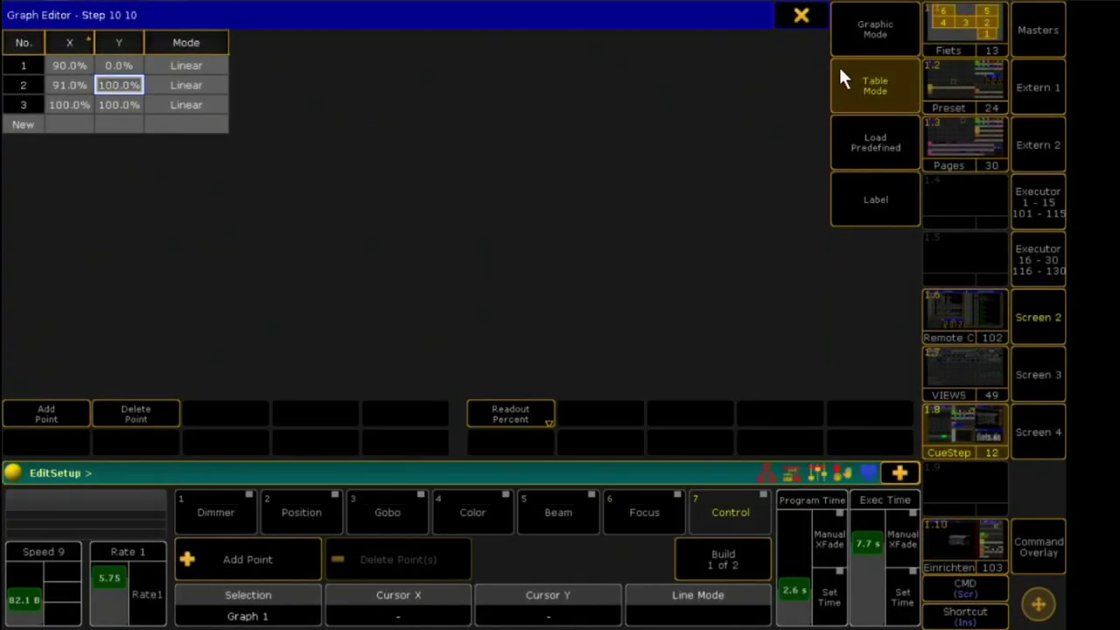
Close the Step 10 curve and the DMX profiles list, and select CueStepFader in the list of fixture types
click(878, 26)
click(803, 18)
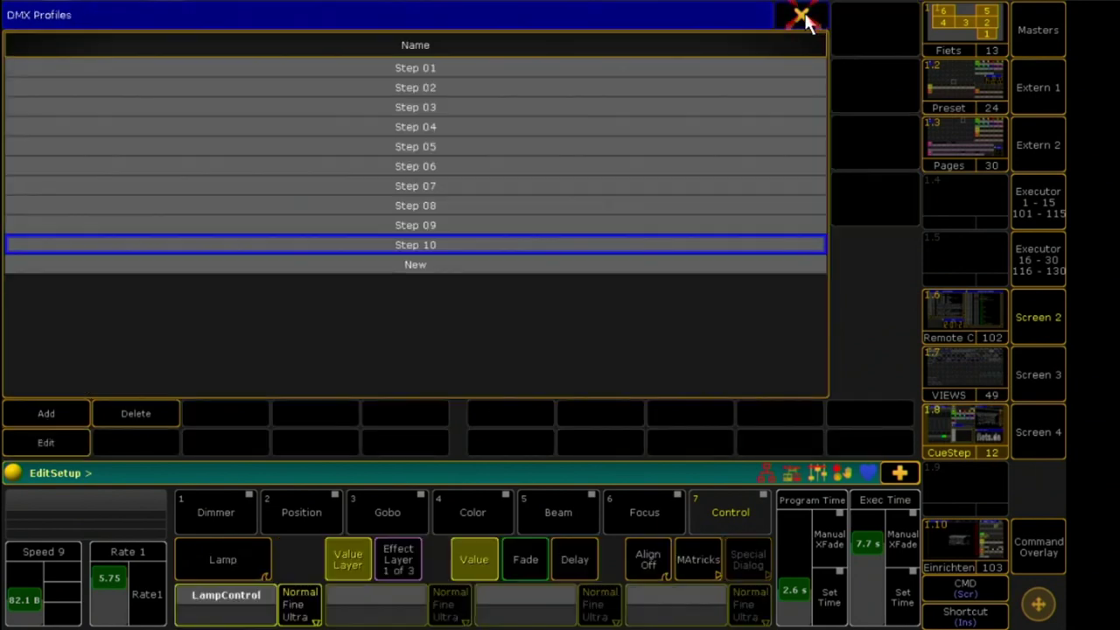
click(803, 18)
click(871, 32)
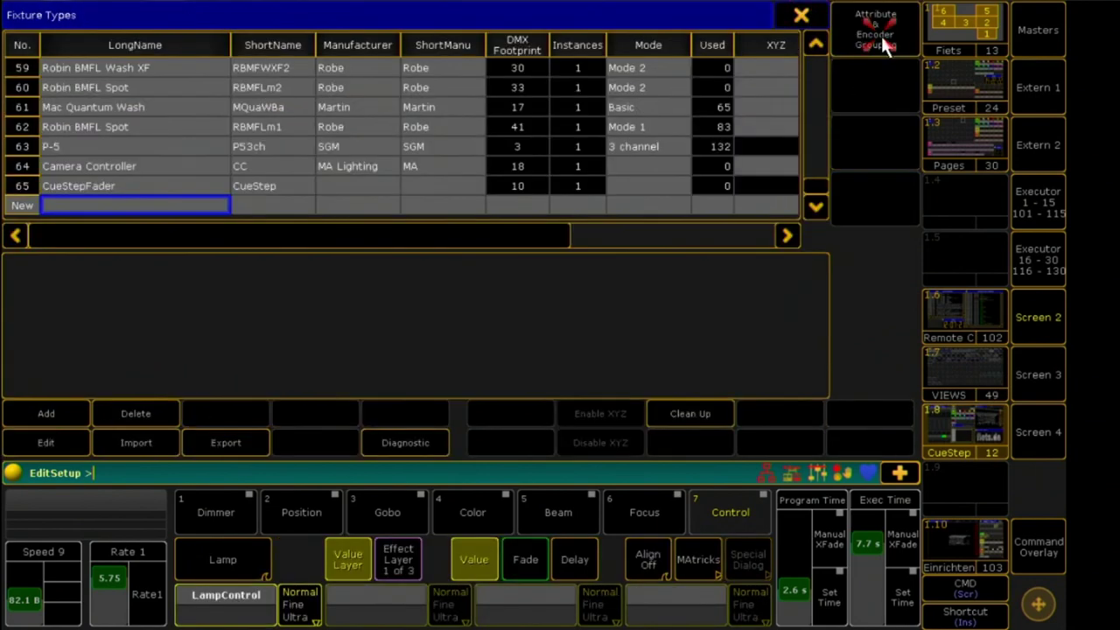
click(160, 192)
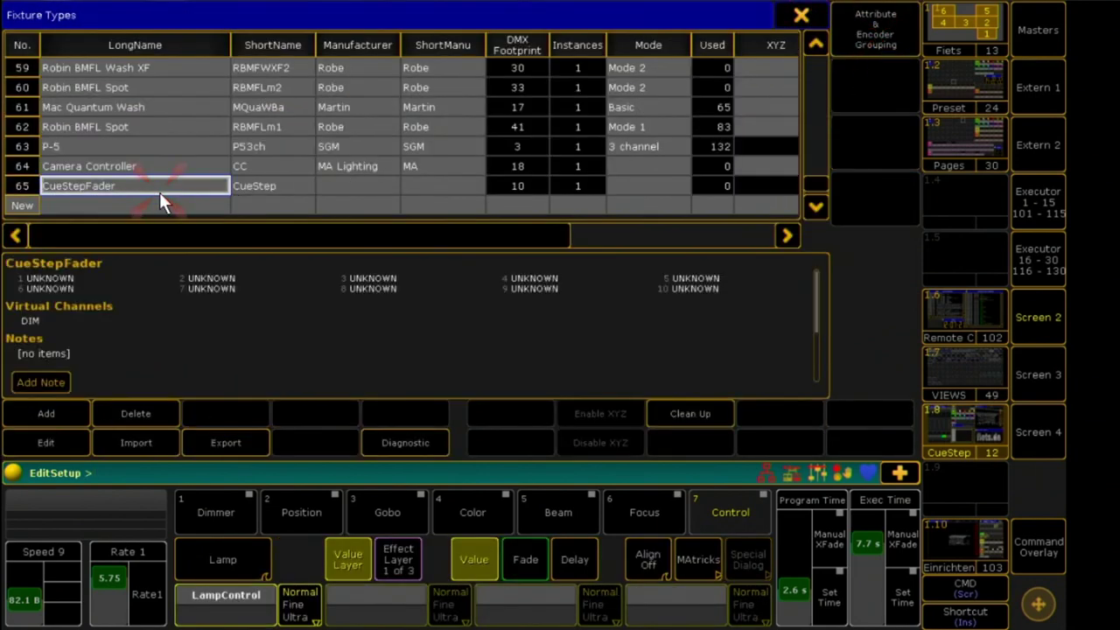
Open CueStepFader's channels for editing and assign the profiles Step 01, Step 02 and Step 03 to channel rows 2 to 4
click(50, 438)
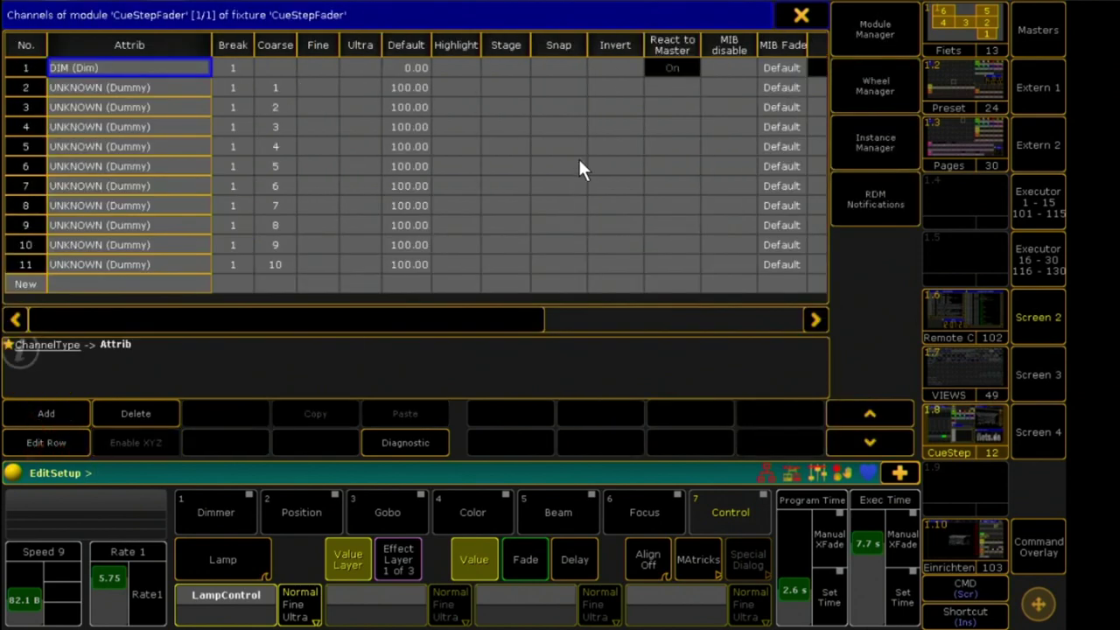
drag(348, 322, 742, 324)
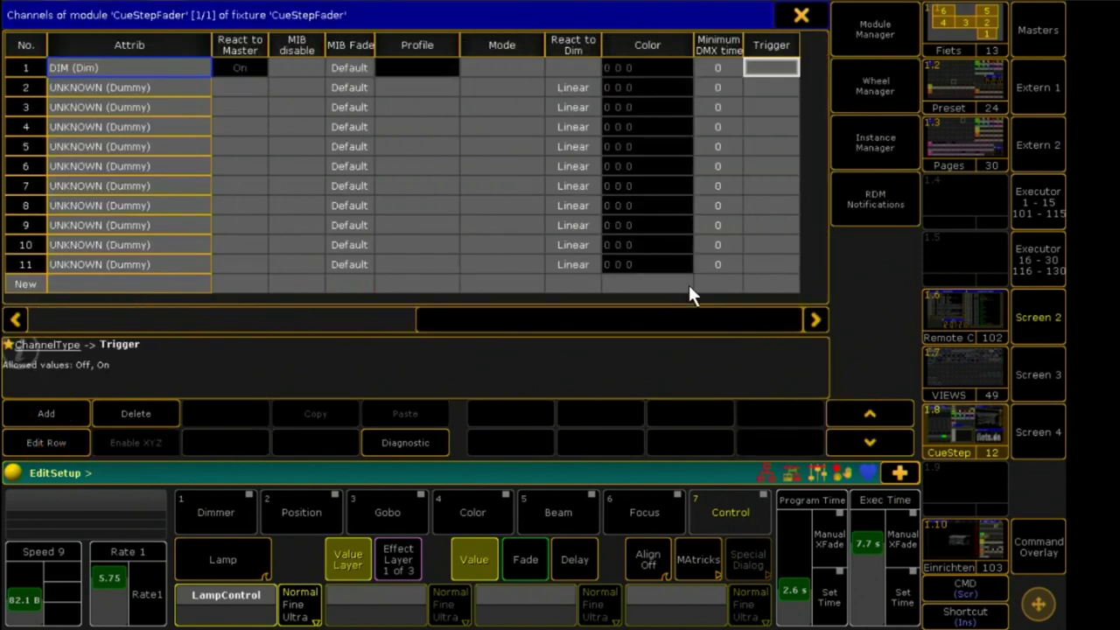
click(421, 88)
click(423, 93)
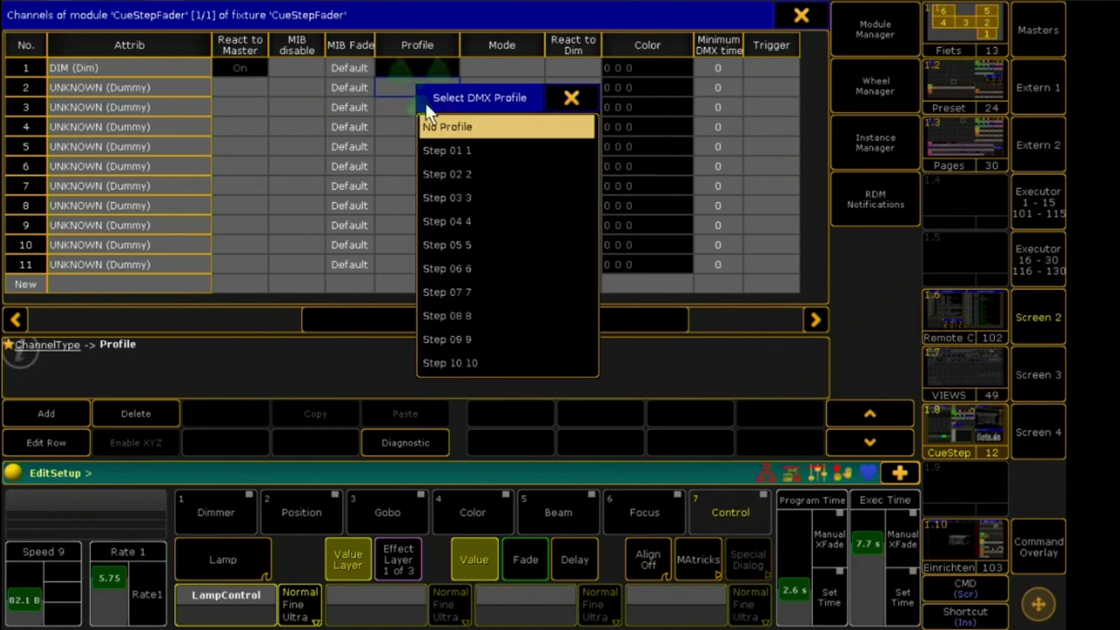
click(429, 147)
double_click(406, 107)
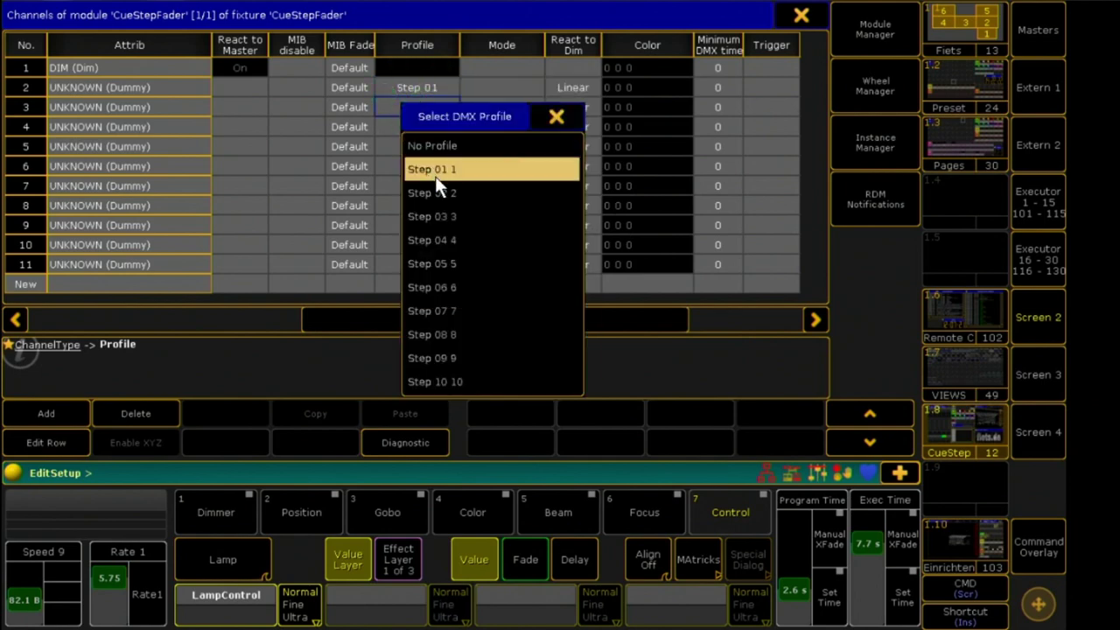
click(435, 187)
double_click(416, 129)
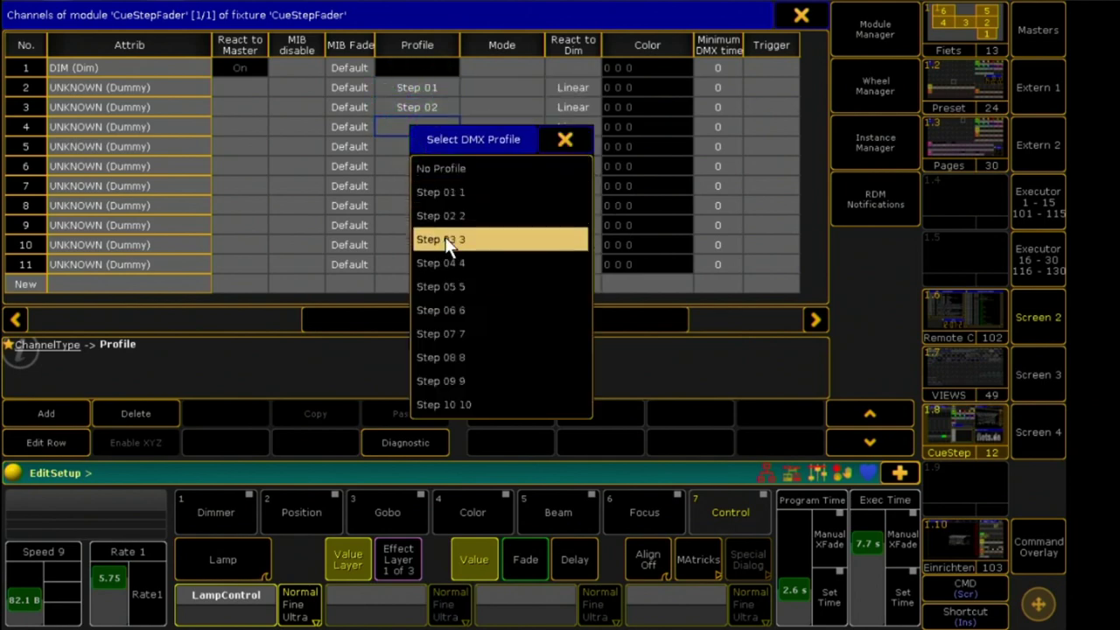
click(438, 235)
Assign the profiles Step 04 through Step 10 to channel rows 5 to 11 and close the channel and fixture type editors
double_click(428, 147)
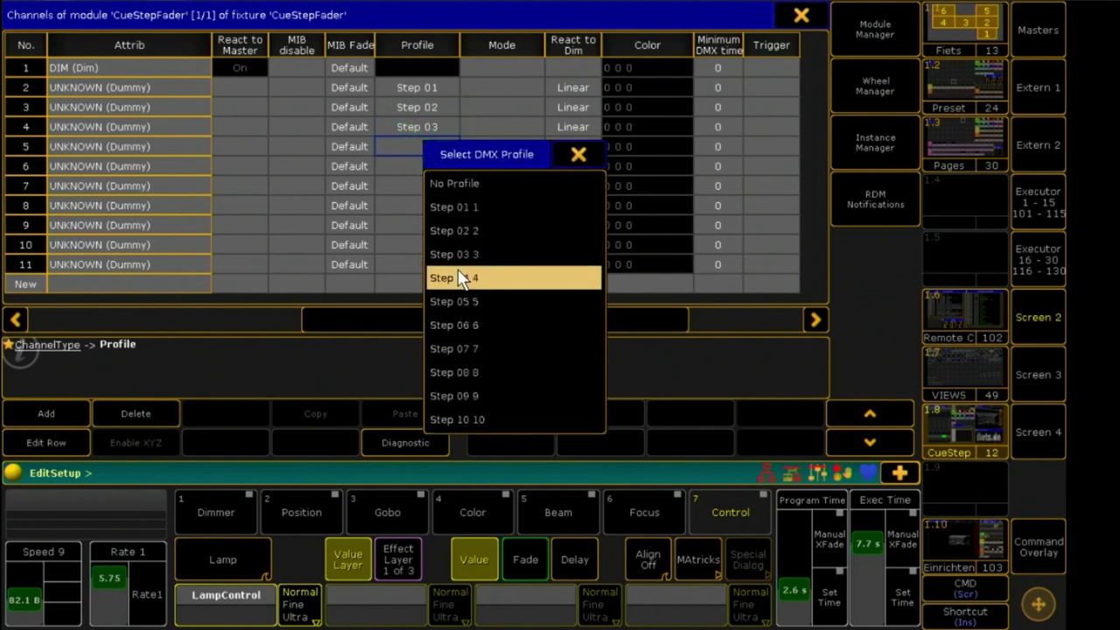
click(452, 269)
double_click(420, 166)
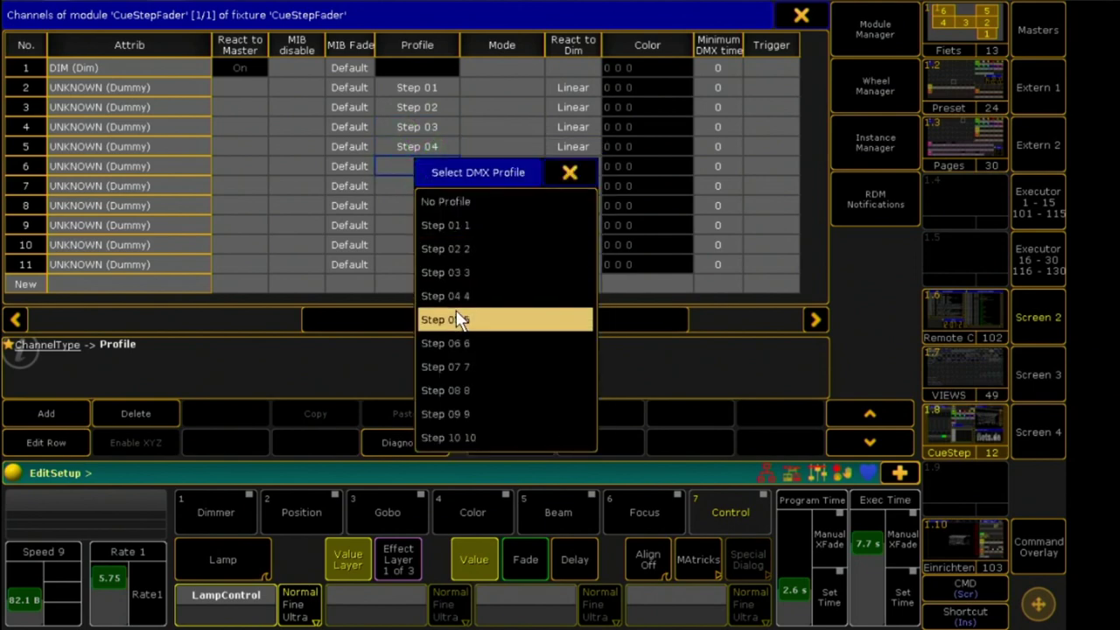
click(456, 317)
double_click(421, 187)
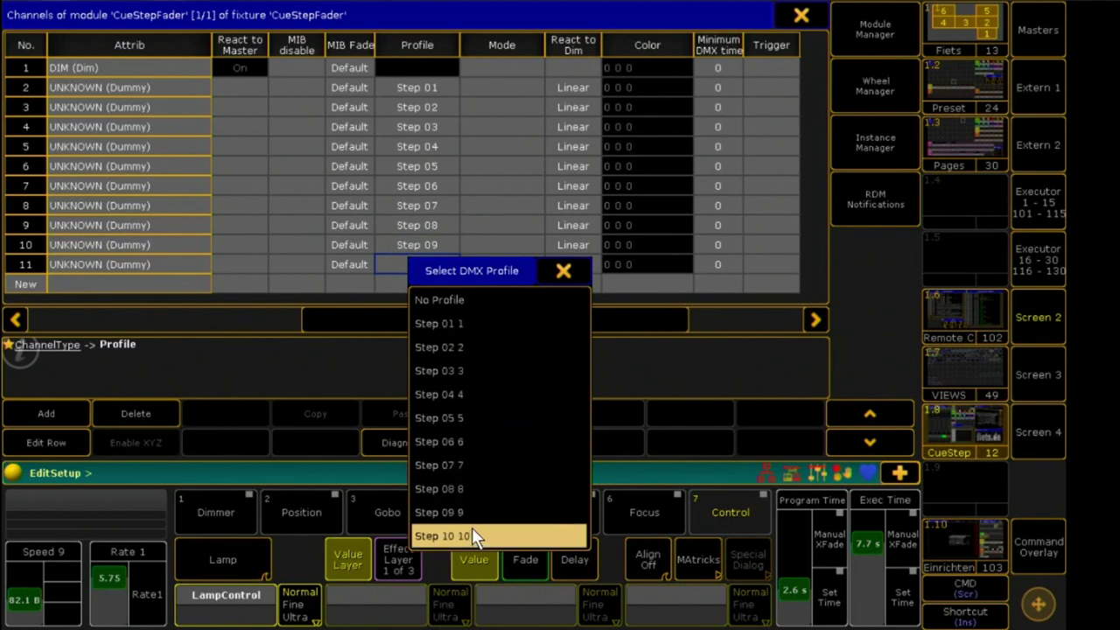
click(471, 527)
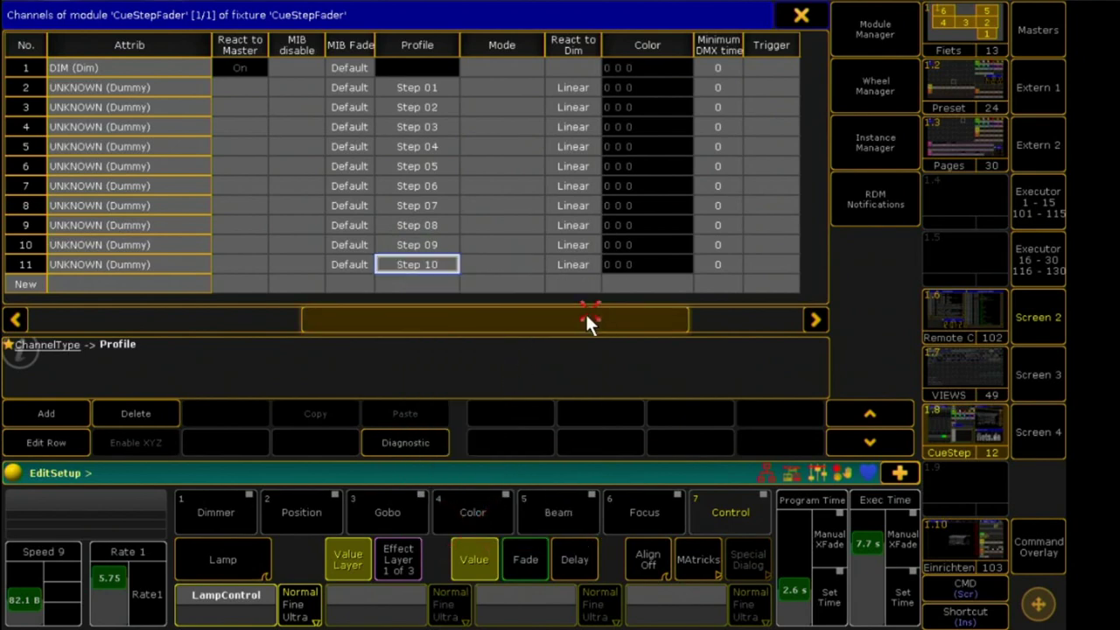
drag(587, 317, 279, 305)
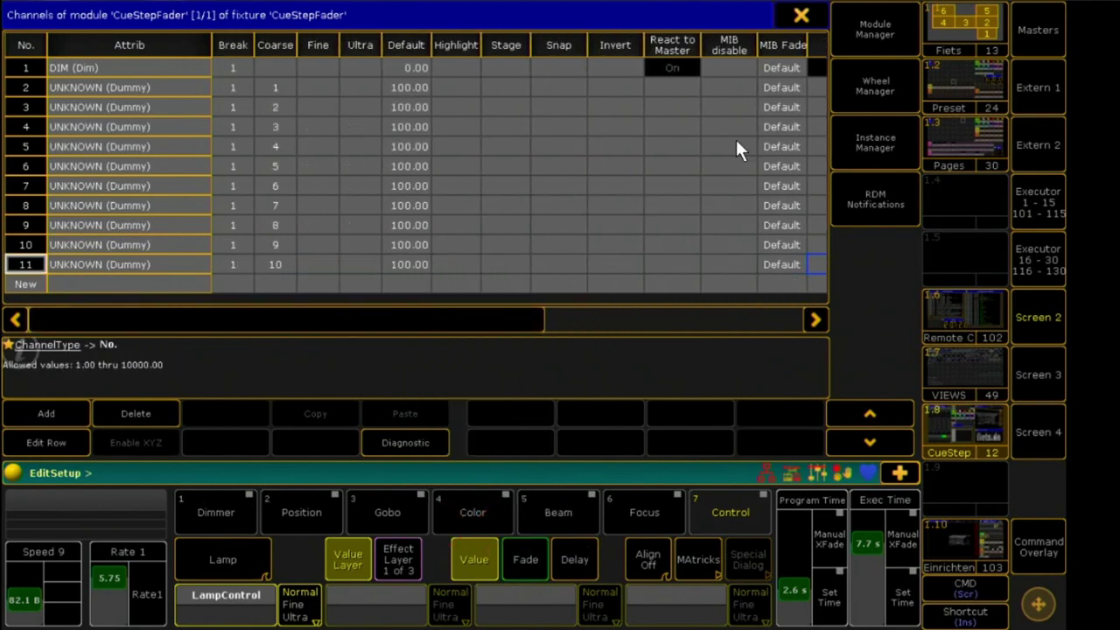
click(802, 16)
click(801, 16)
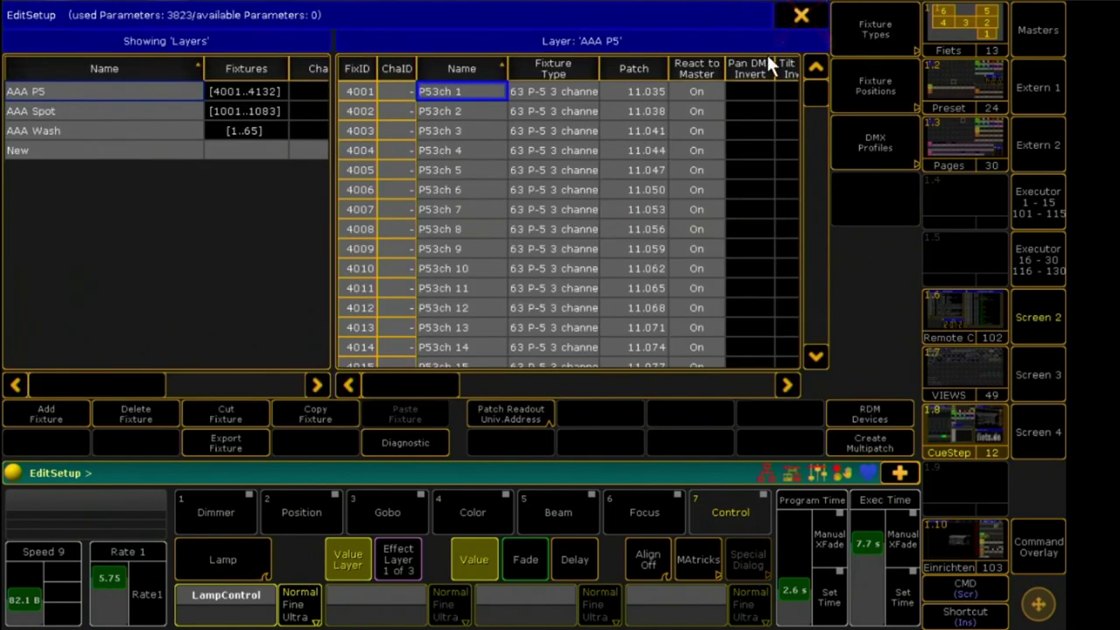
Create a new fixture layer named CueStep in the patch
click(76, 149)
click(75, 149)
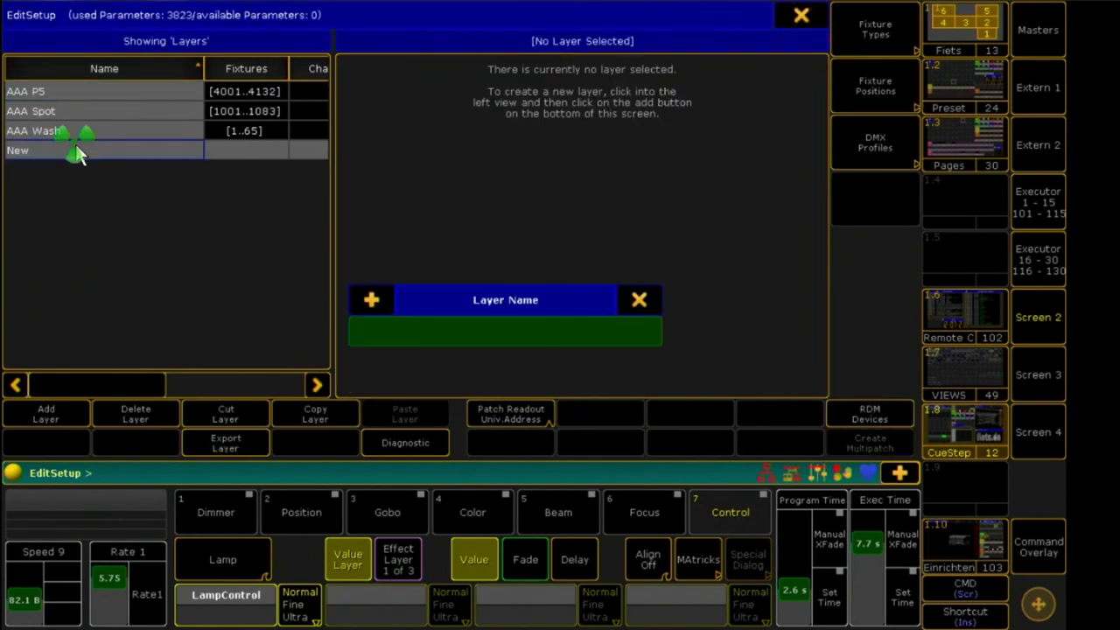
text(CueStep)
key(Return)
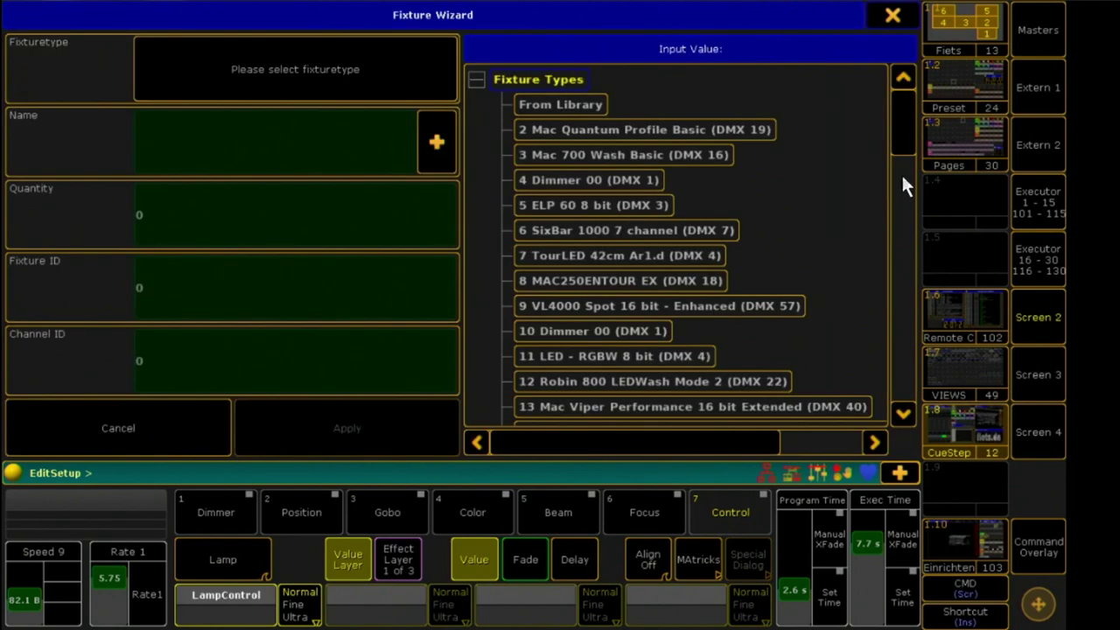
Add one CueStepFader fixture to the CueStep layer with fixture ID 5001 and patch address 3.1
drag(902, 173, 914, 396)
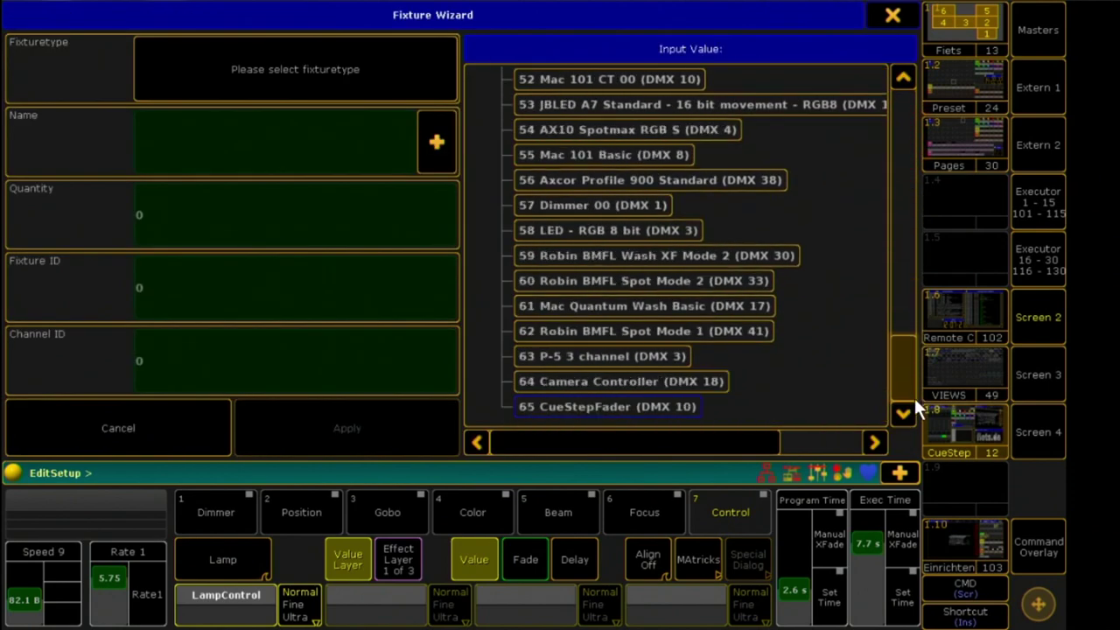
click(579, 407)
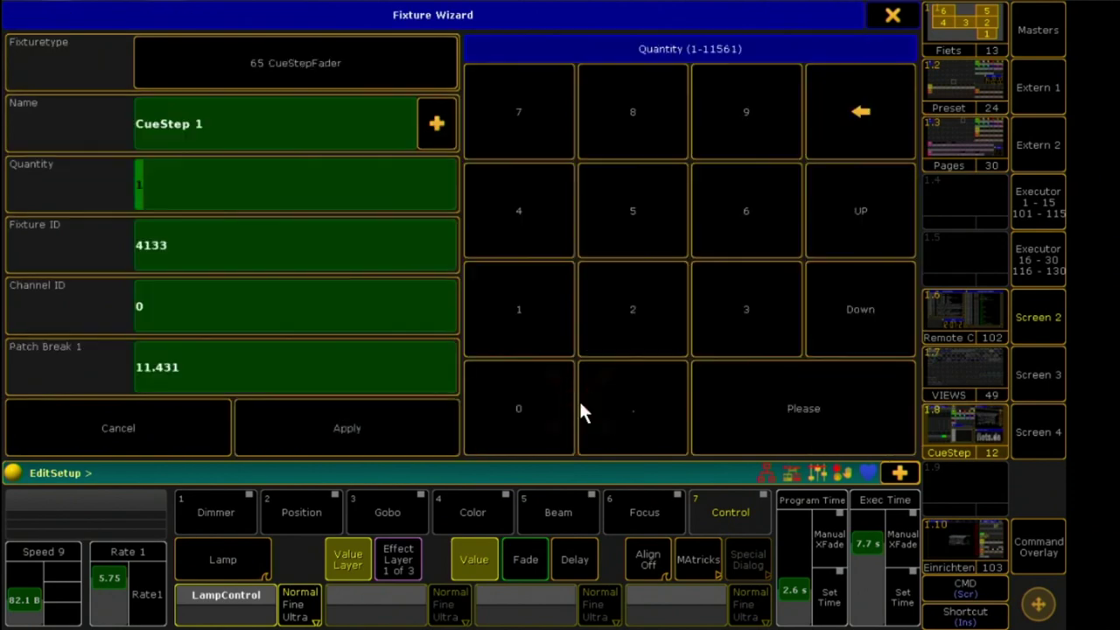
click(276, 245)
text(50)
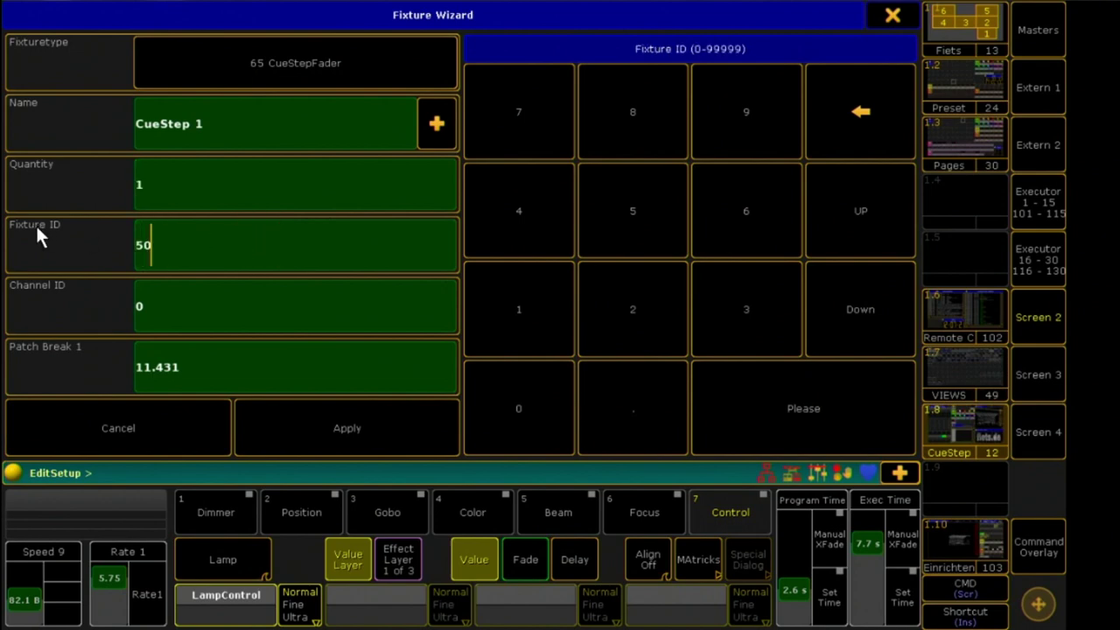
text(01)
click(196, 371)
text(3.1)
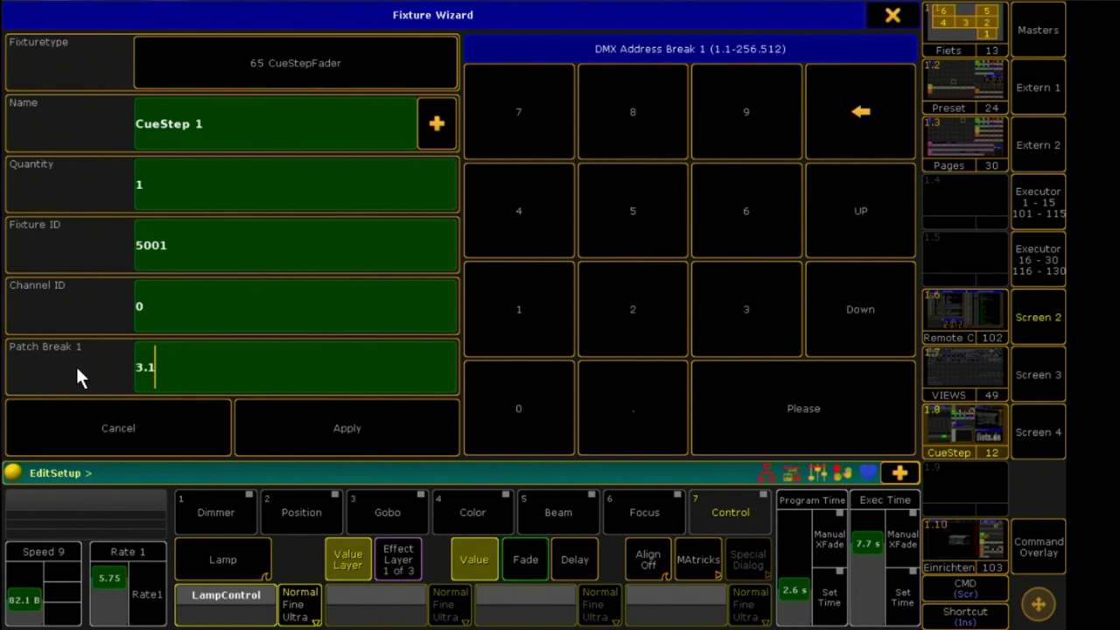
click(388, 445)
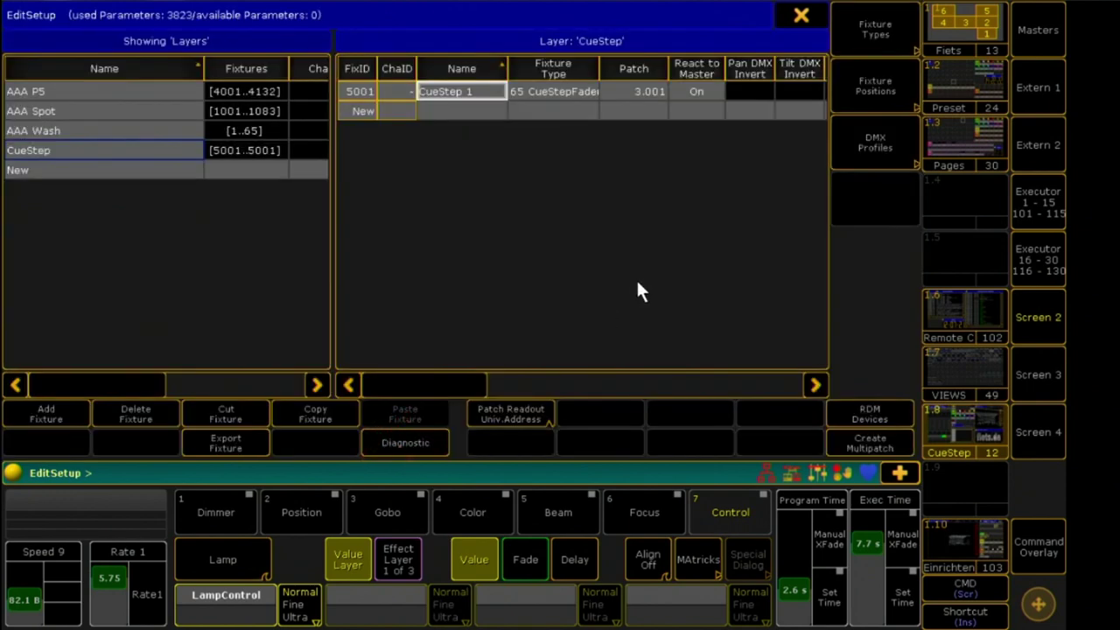
Leave the patch and fixture schedule with the changes saved and close the setup
click(796, 19)
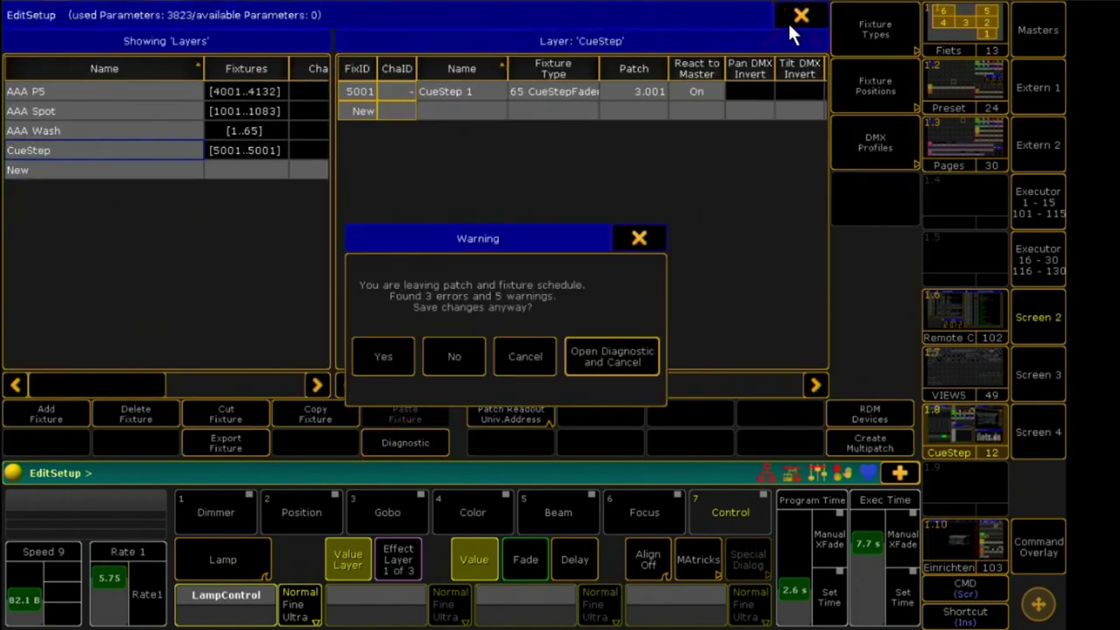
click(400, 348)
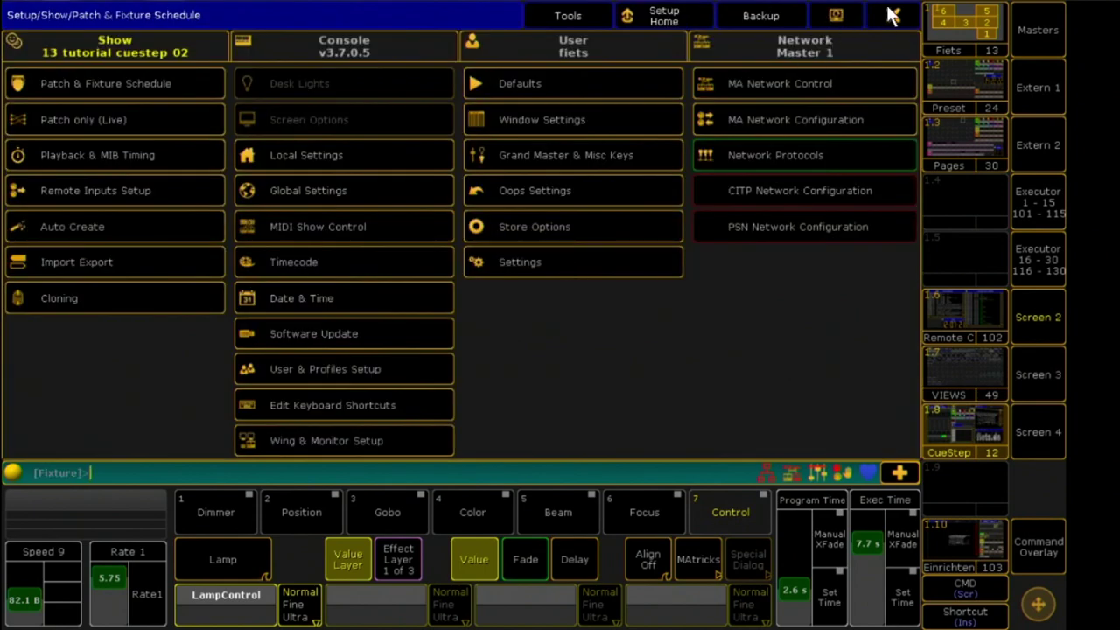
click(891, 16)
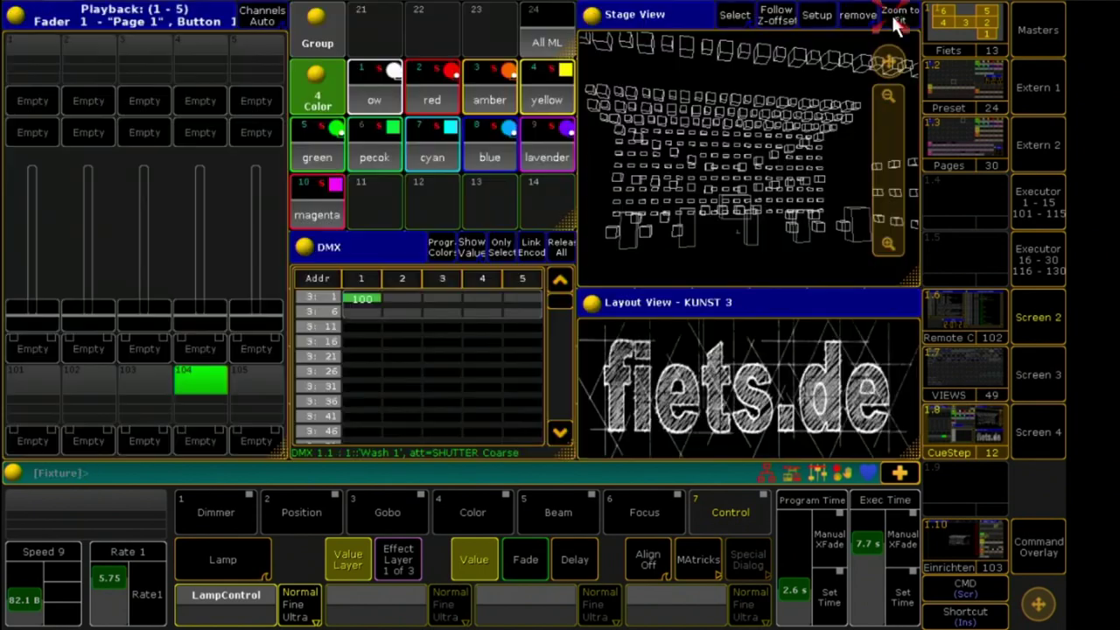
Select fixture 5001 and store it as group 21
click(1032, 540)
click(751, 473)
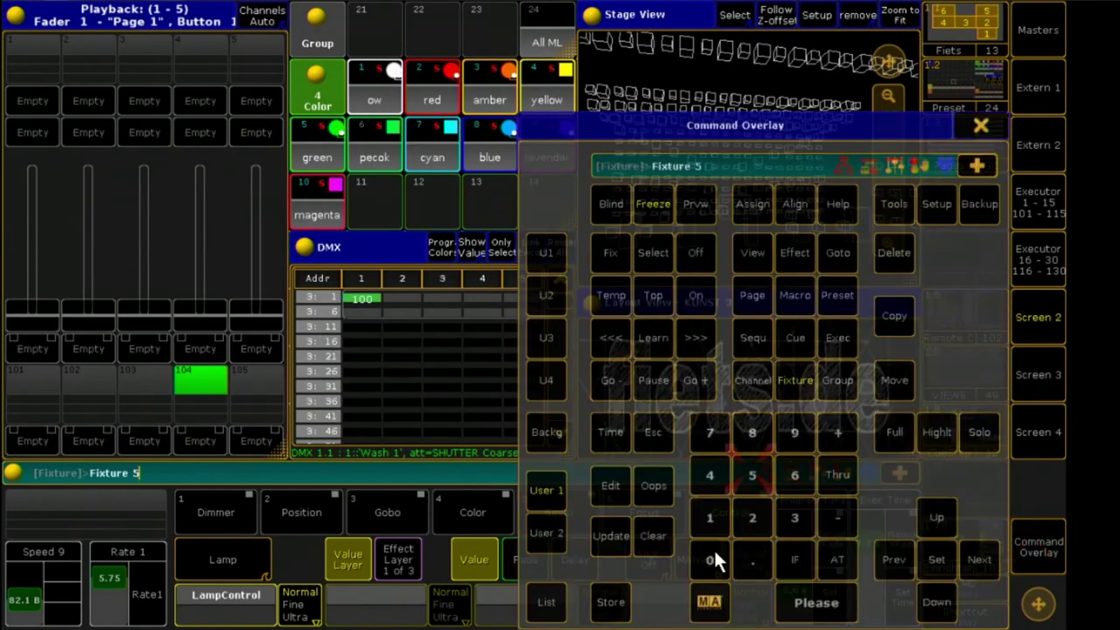
click(711, 559)
click(711, 560)
click(710, 518)
click(815, 602)
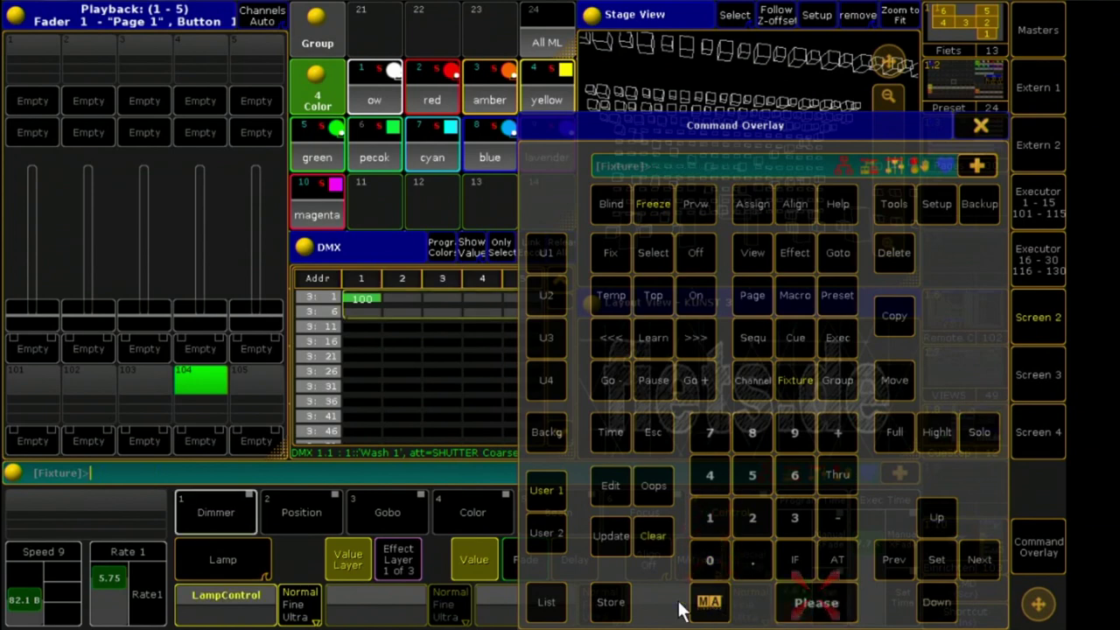
click(618, 602)
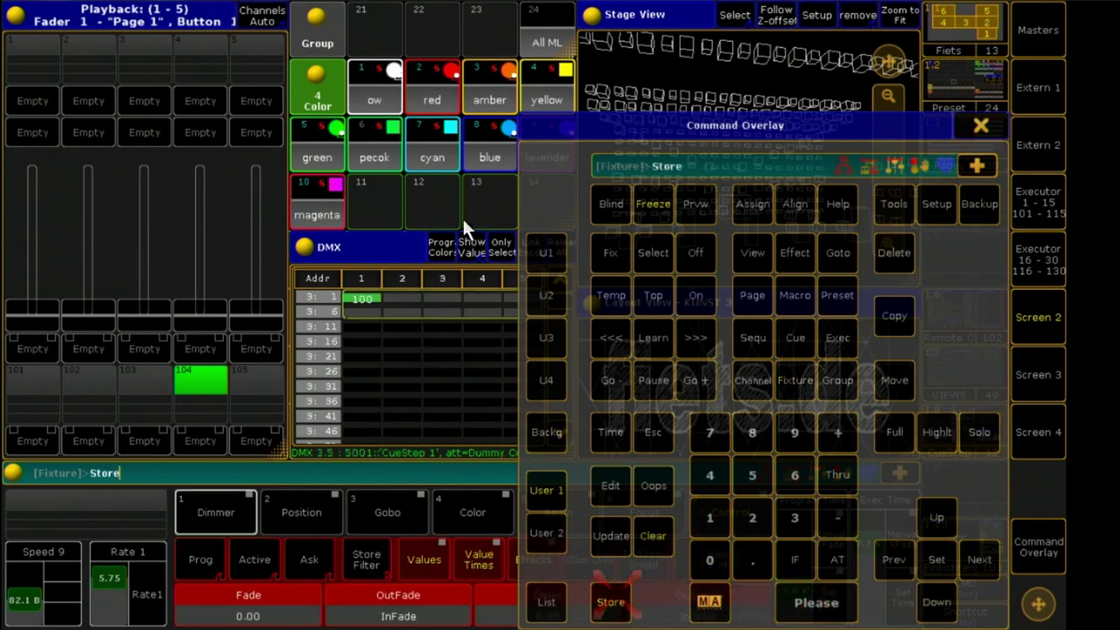
click(376, 35)
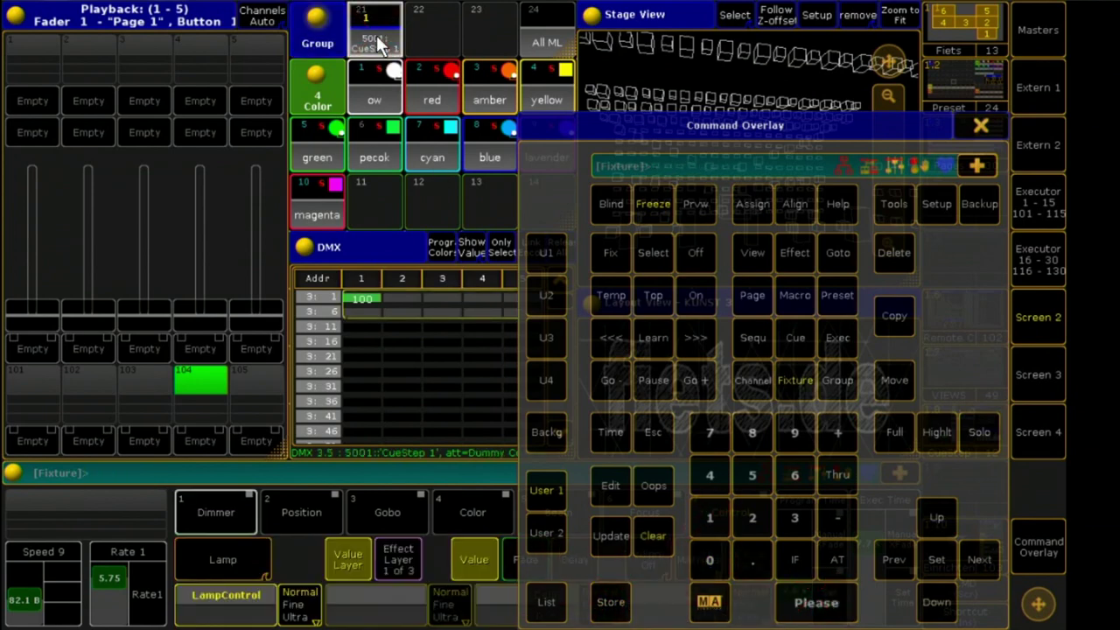
Set the CueStep fixture's dimmer to 100 and store it as a cue on executor 1
click(840, 566)
click(710, 518)
click(710, 552)
click(709, 553)
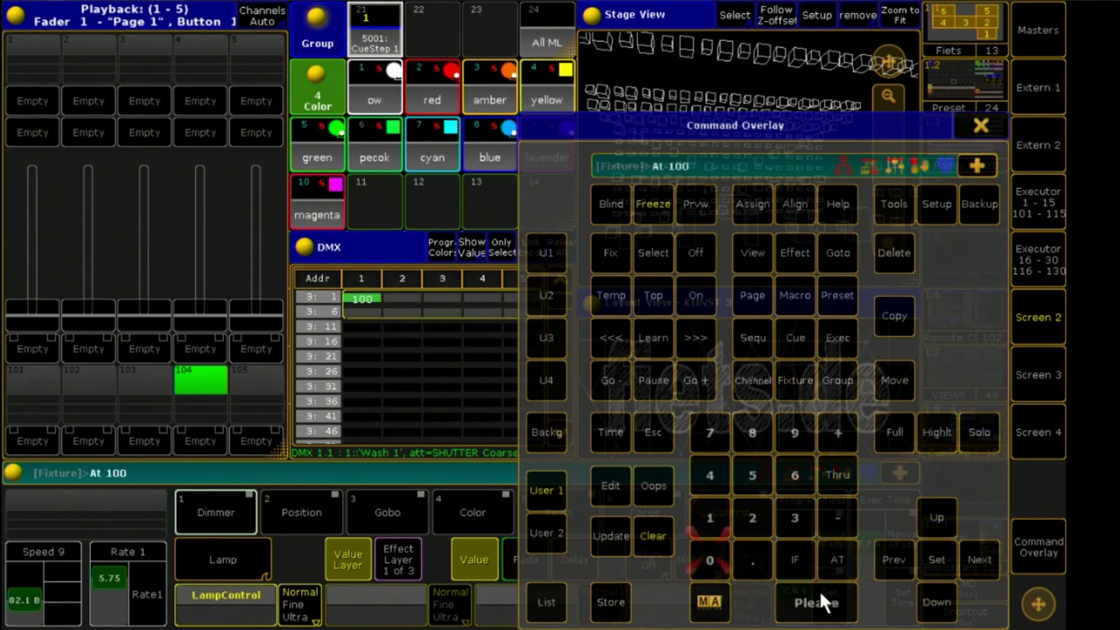
click(823, 602)
click(613, 603)
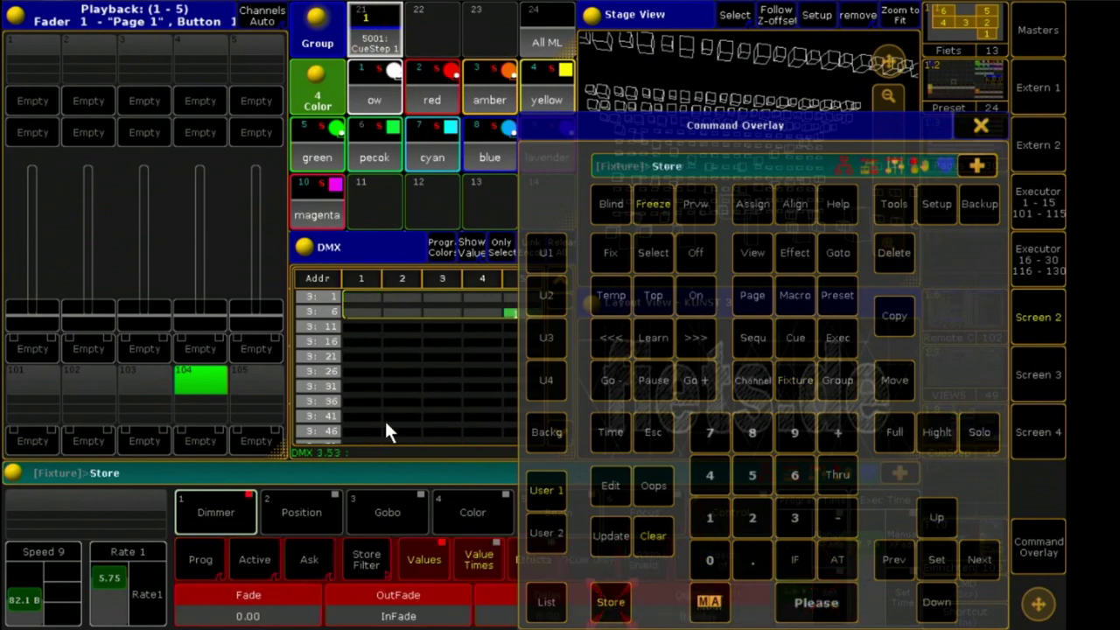
click(46, 65)
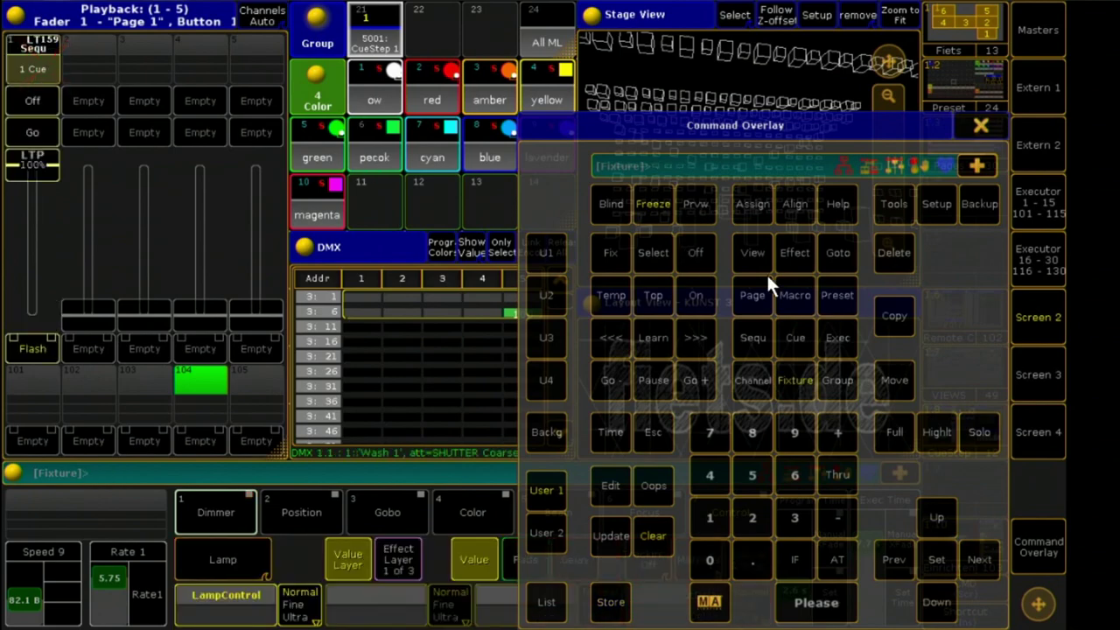
Clear the programmer, close the command overlay and pull executor 1's fader down to 0 %
click(662, 538)
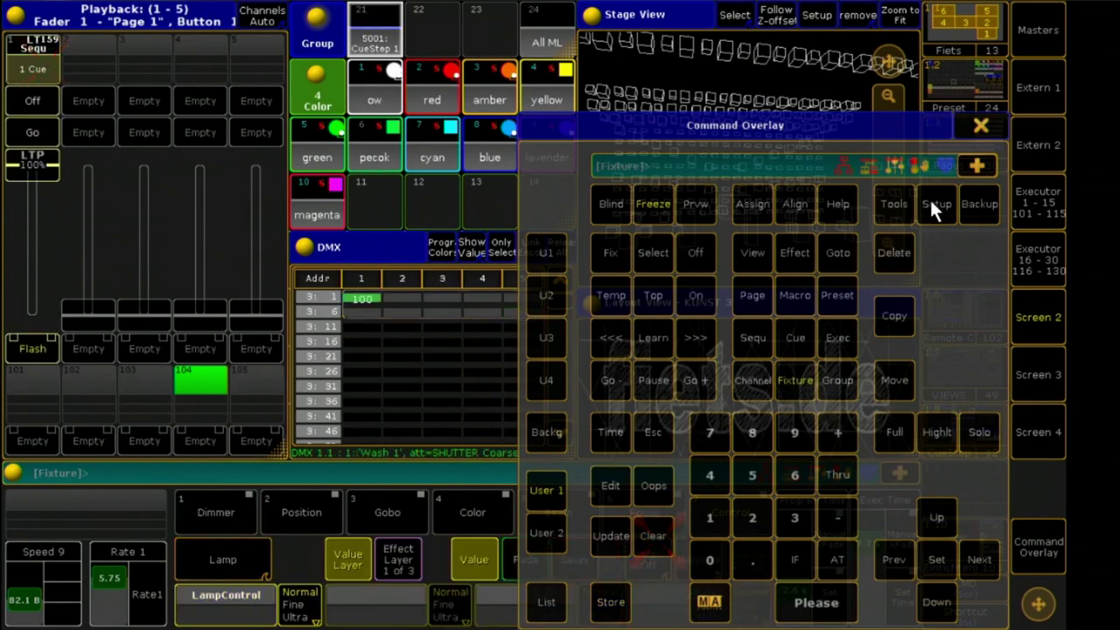
click(981, 125)
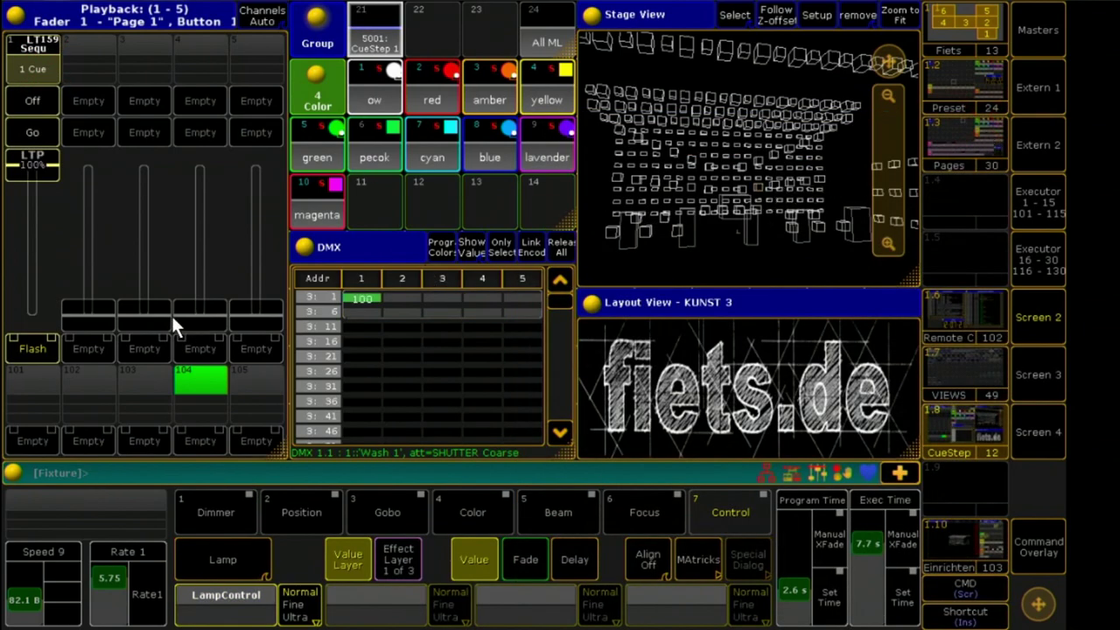
drag(42, 164, 24, 321)
Turn on the dimmers of the All ML group, store them as a cue on executor 5 and clear the programmer
click(521, 42)
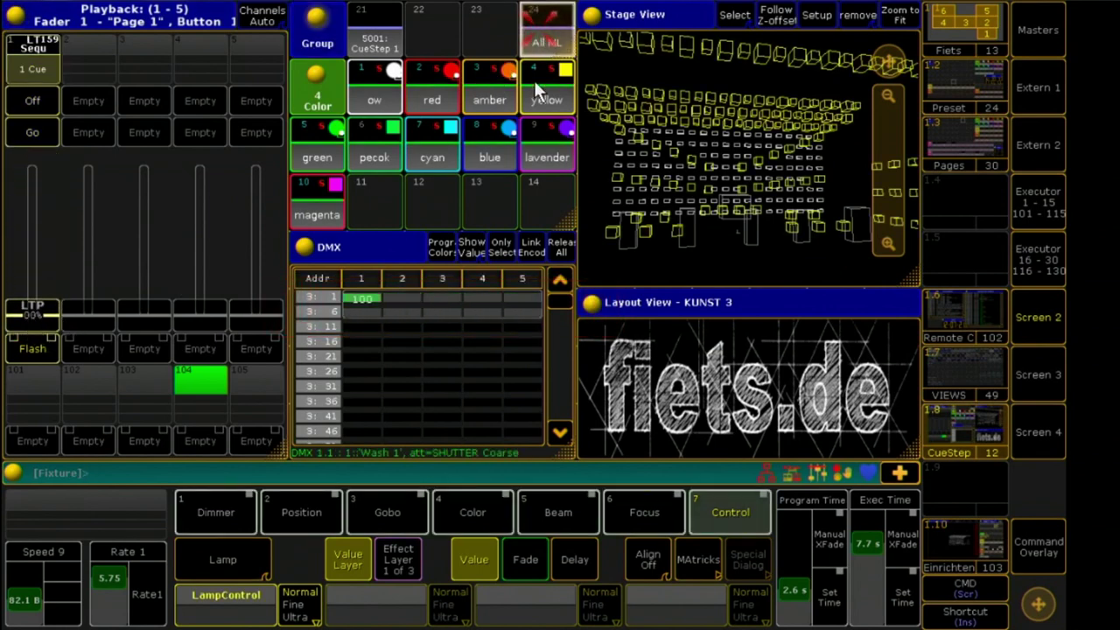
click(1036, 547)
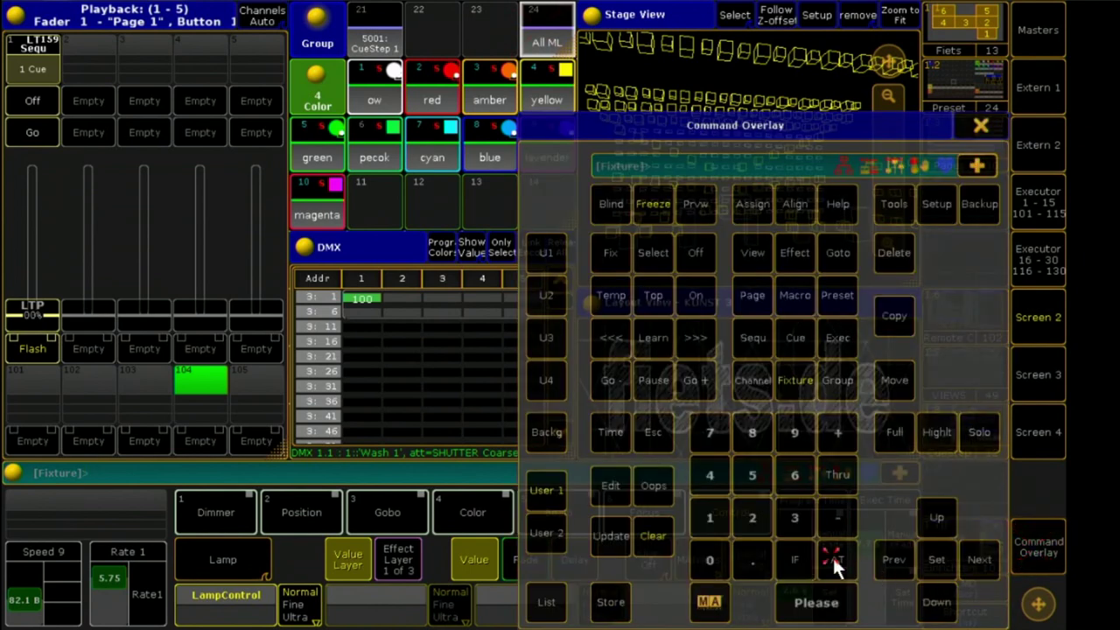
click(832, 556)
click(602, 605)
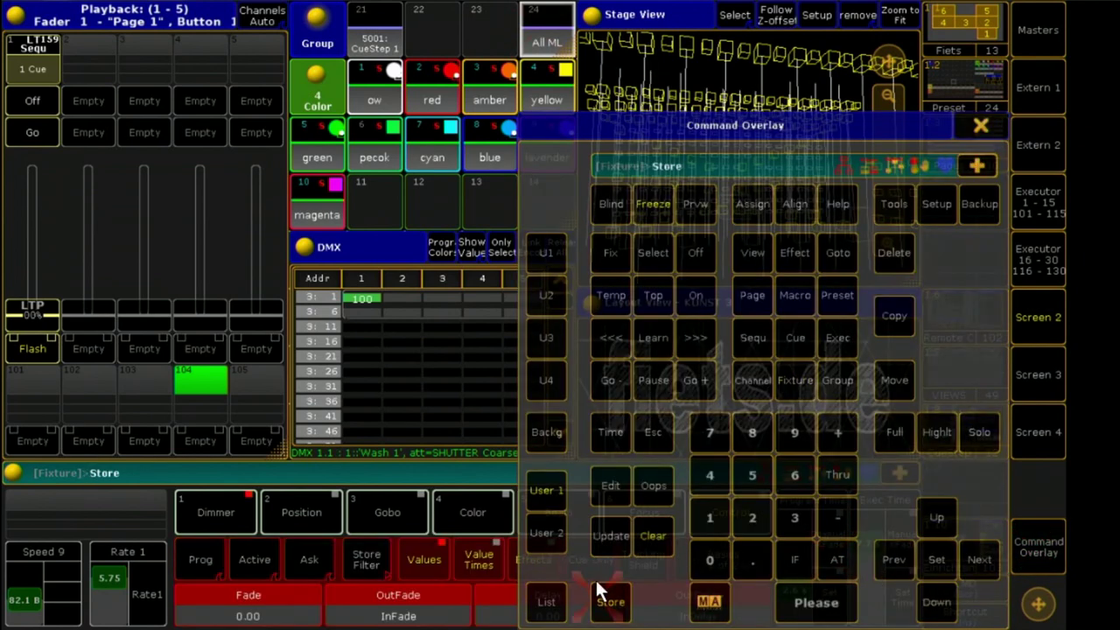
click(251, 67)
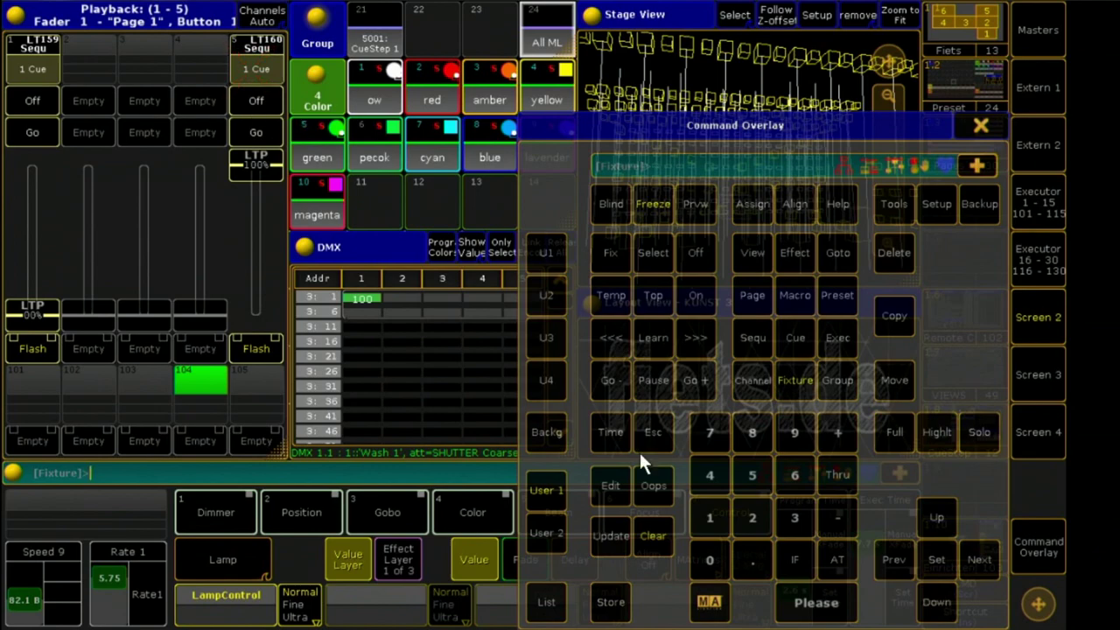
click(643, 532)
click(993, 126)
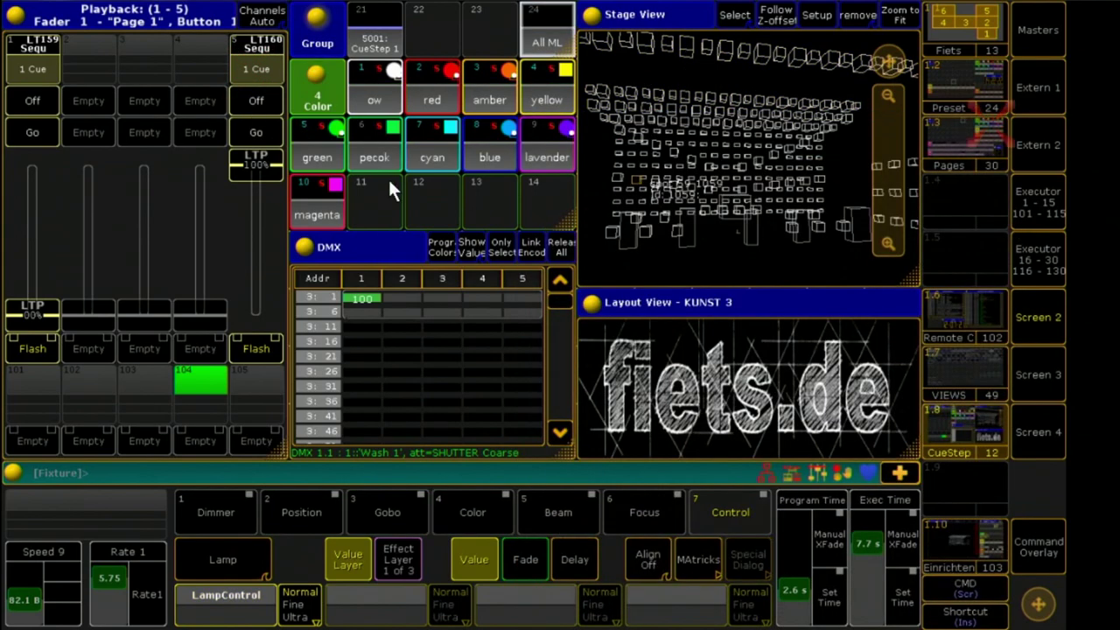
Switch on executor 5 at full level and store the ow color preset as the first cue on executor 101
mouse_move(258, 163)
mouse_down()
mouse_move(253, 301)
mouse_move(246, 156)
mouse_up()
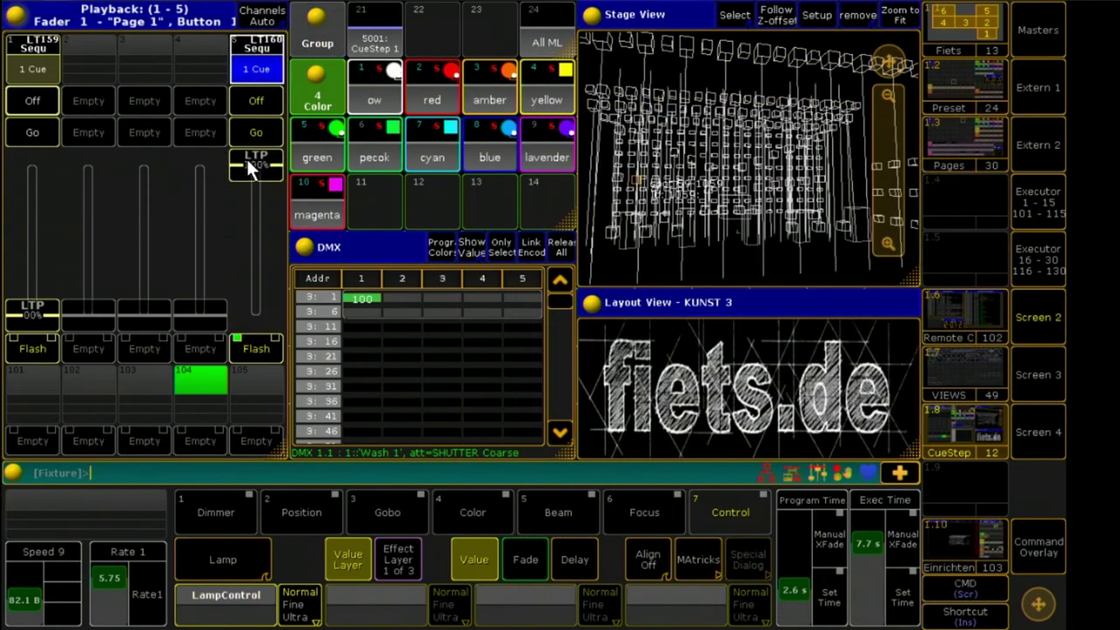
click(230, 85)
click(1034, 538)
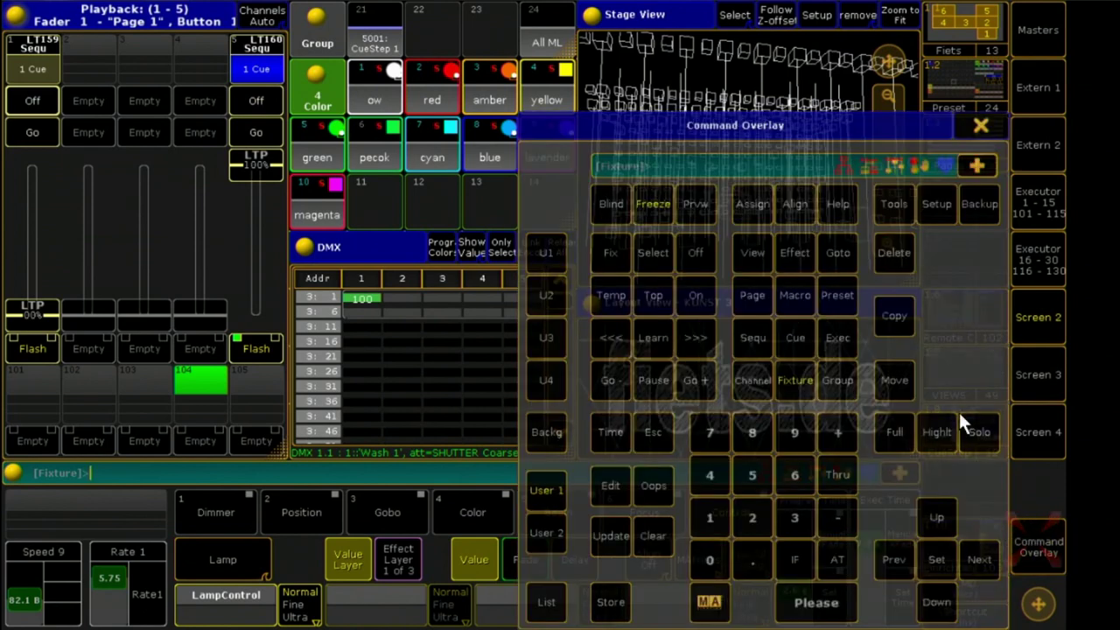
click(391, 93)
click(617, 602)
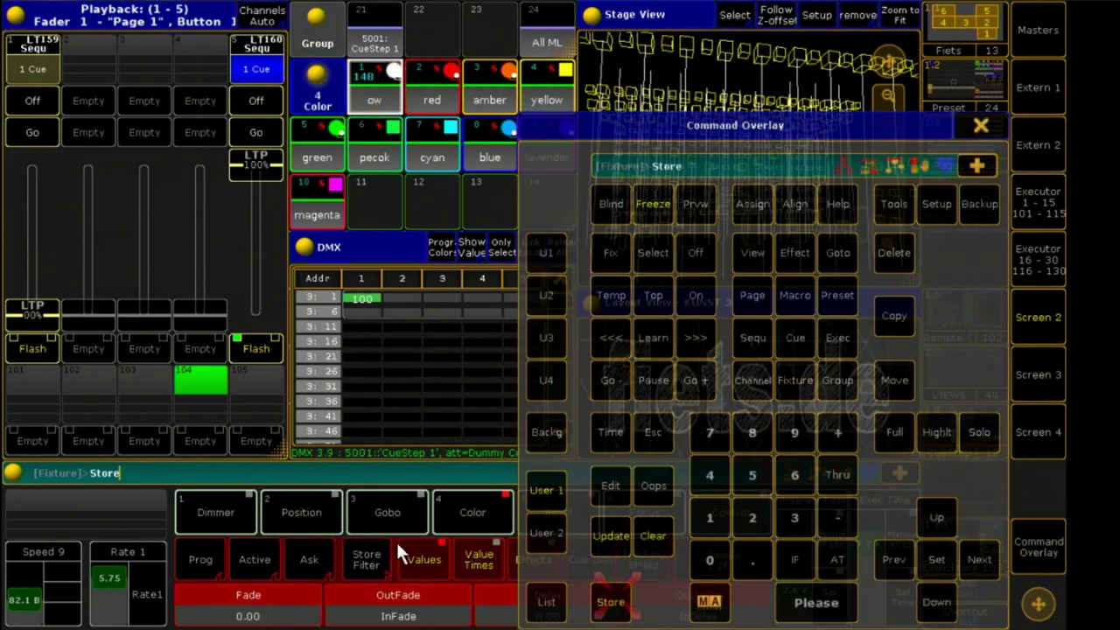
click(45, 412)
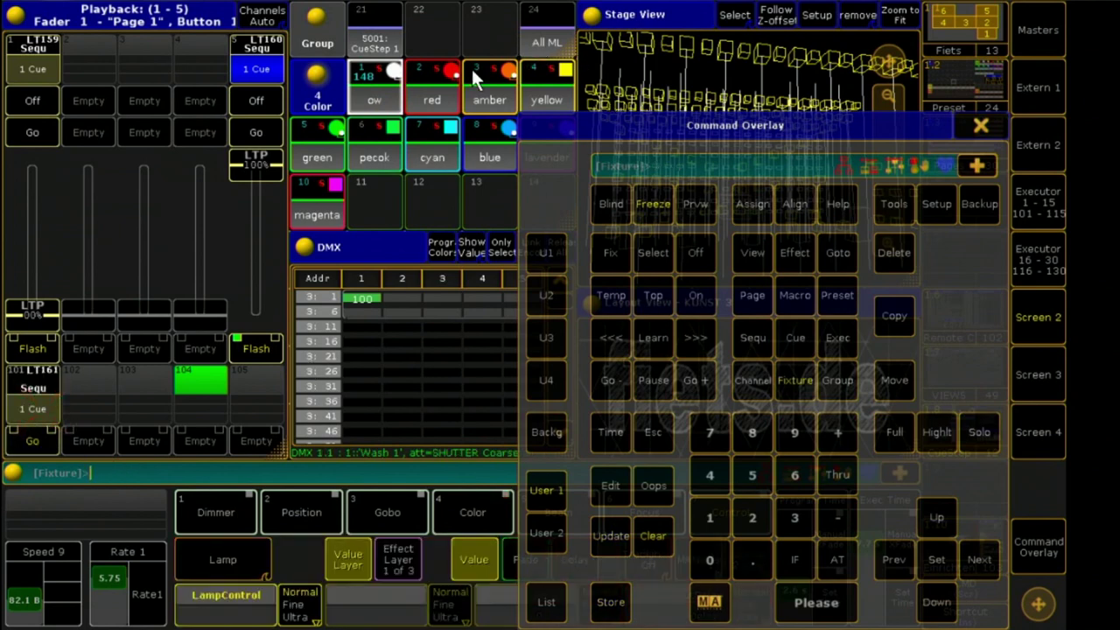
Store the remaining color presets, red through magenta, in order as cues 2 to 10 on executor 101 and close the command overlay
click(439, 93)
click(610, 606)
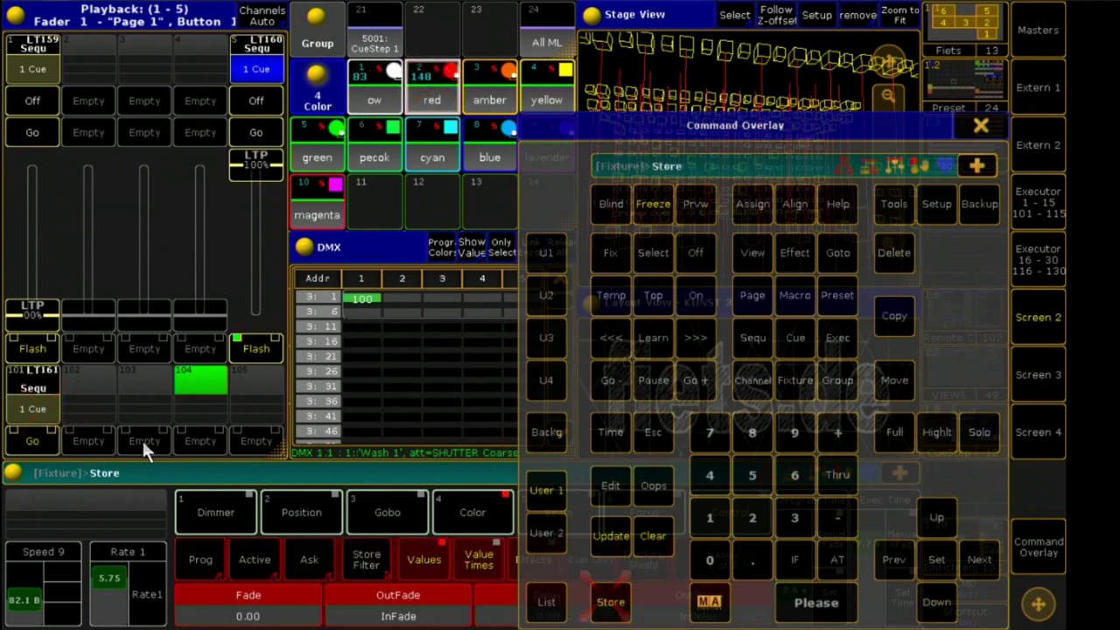
click(23, 383)
click(682, 346)
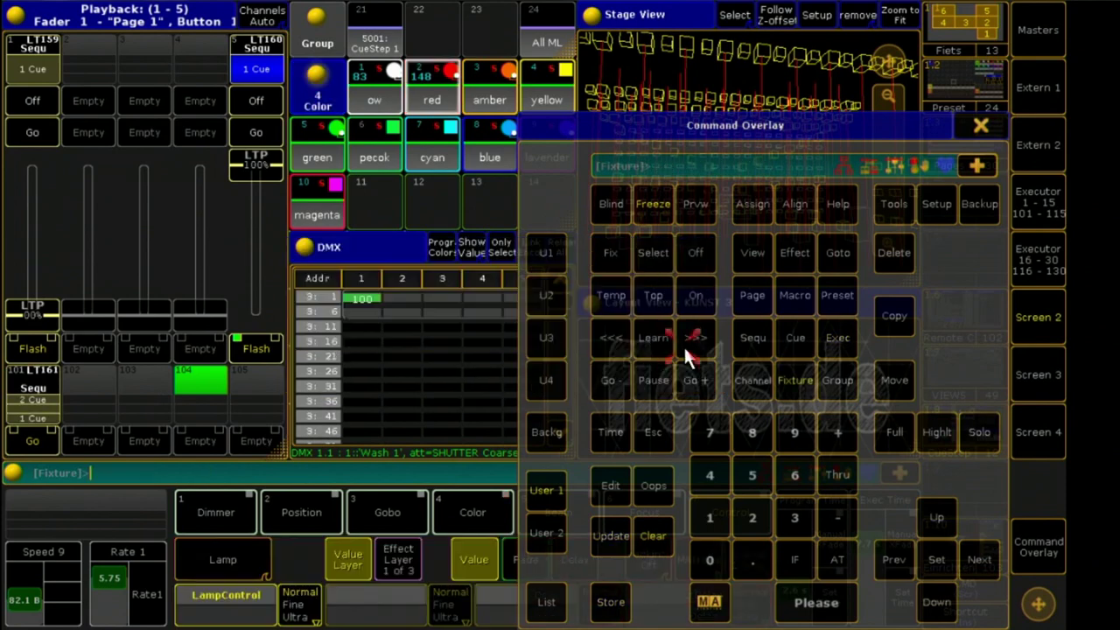
click(500, 98)
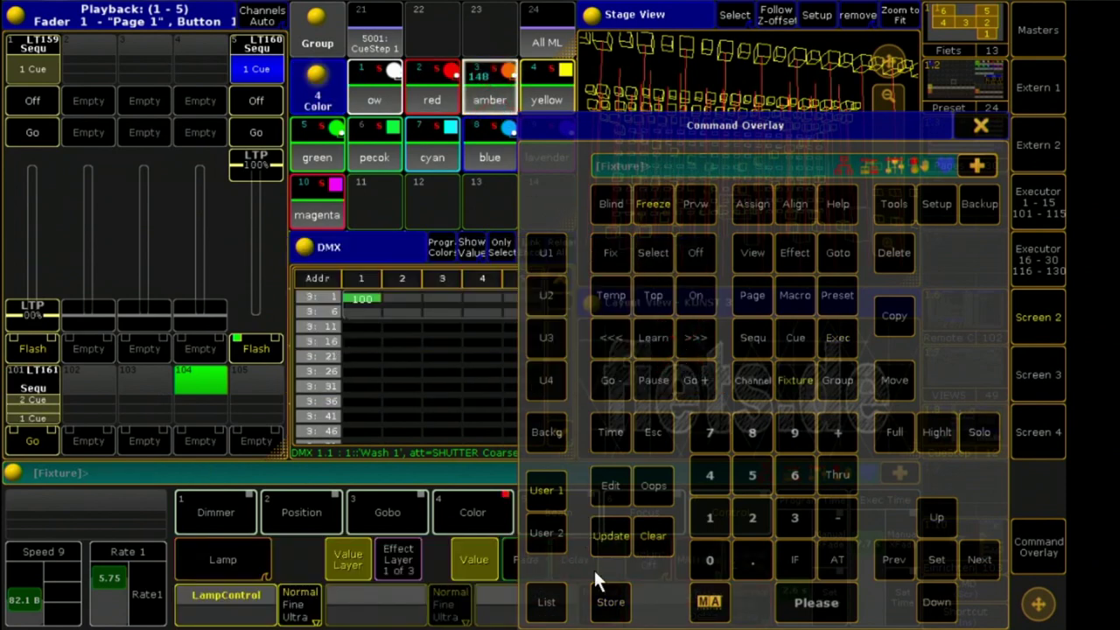
click(610, 602)
click(44, 400)
click(531, 74)
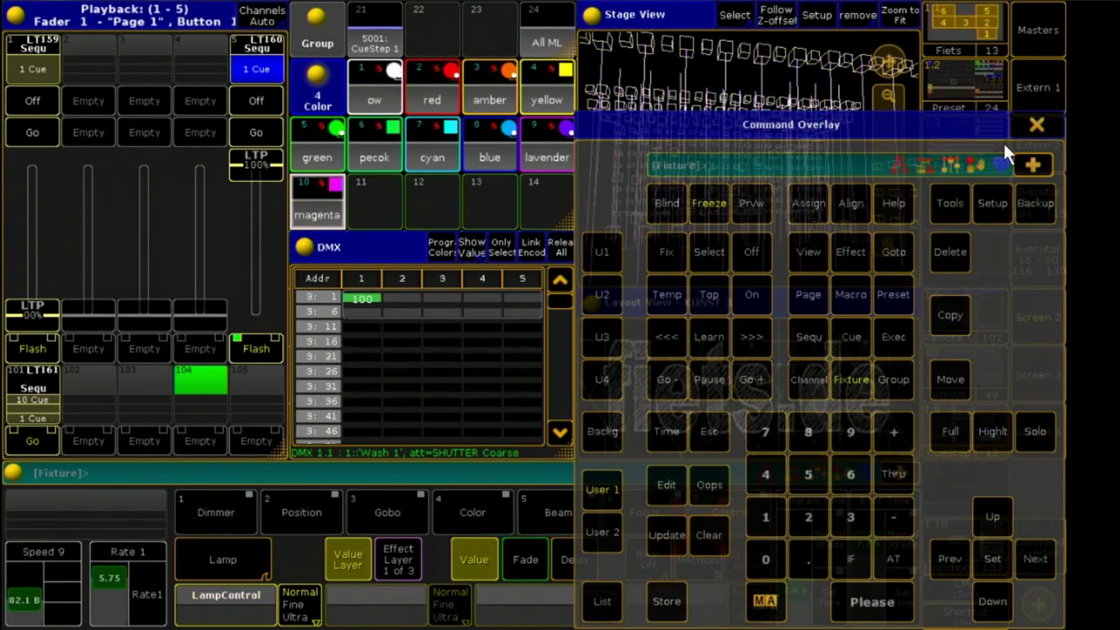
click(1037, 124)
Name the ten cues of executor 101 OW, Red, Amber, Yellow, Grenn, Pecok, Cyan, Blue, Lav and Magenta
click(30, 400)
click(140, 67)
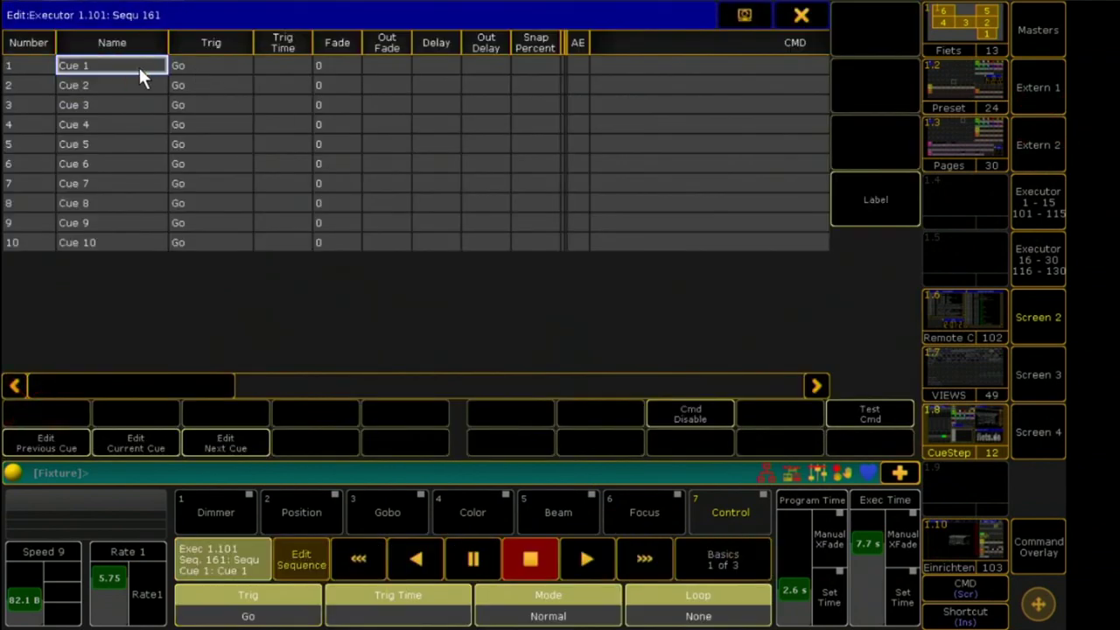
click(139, 68)
text(OW)
key(Return)
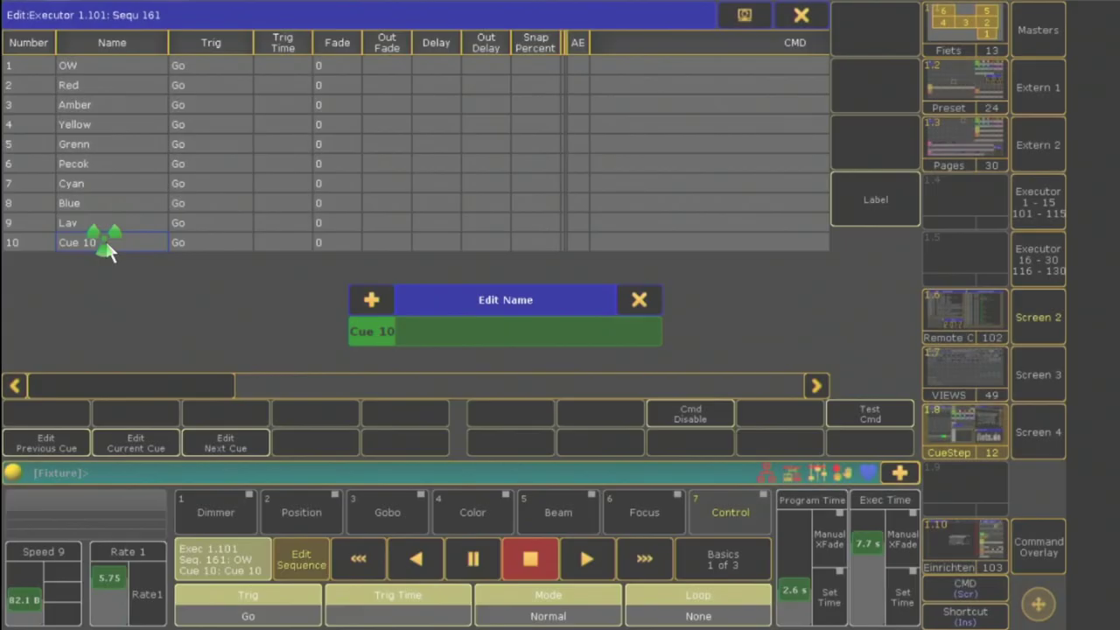
key(BackSpace)
text(Magenta)
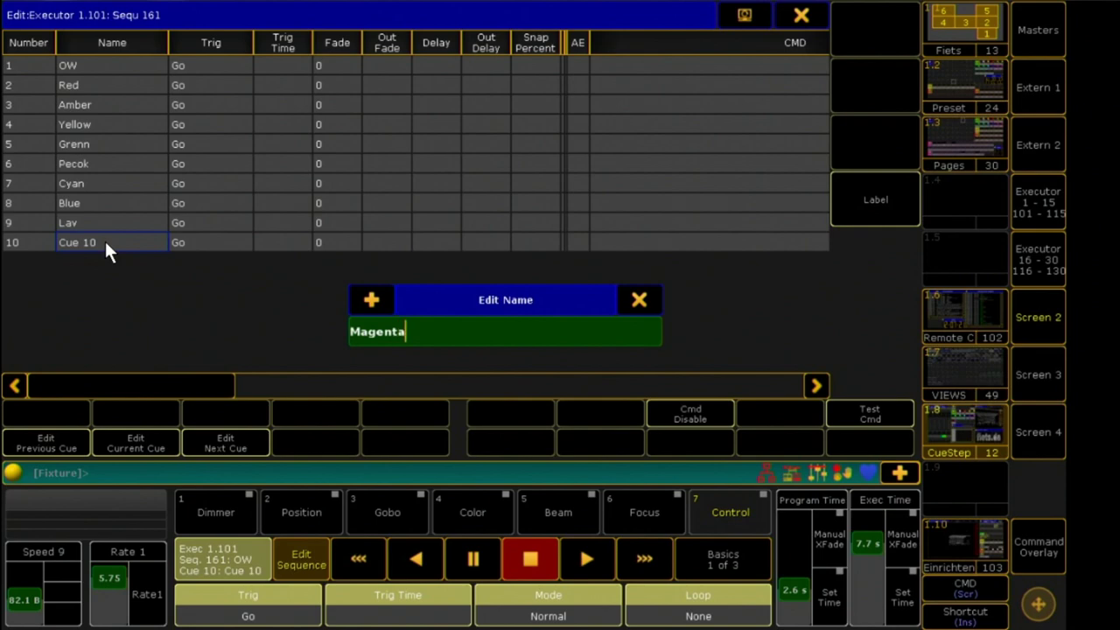
key(Return)
click(800, 16)
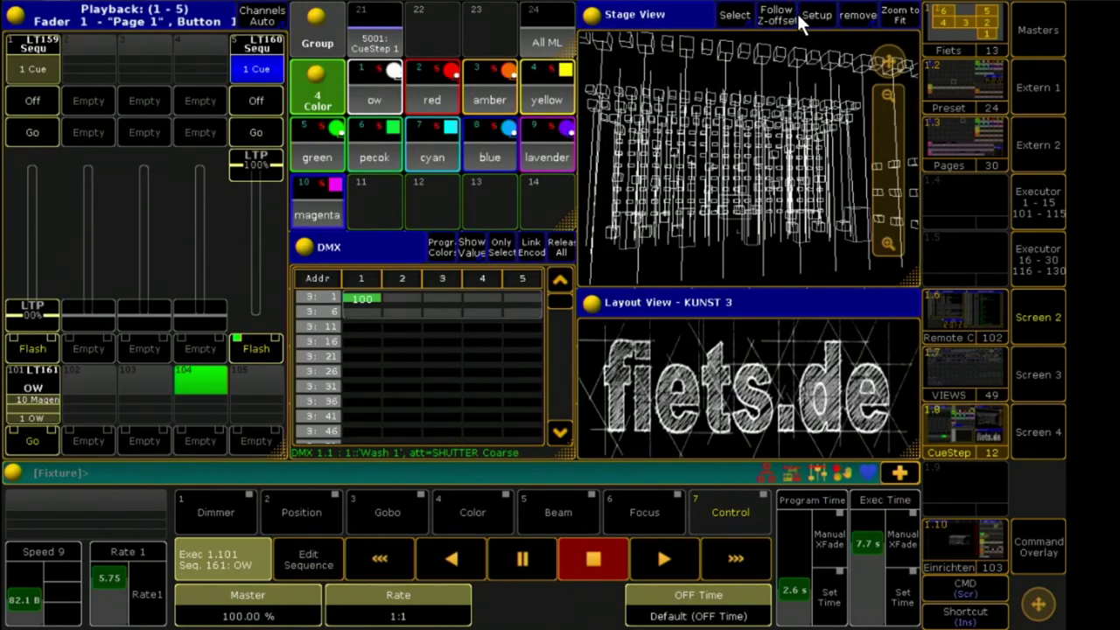
Add ten DMX remotes in the show's Remote Inputs Setup
click(1039, 539)
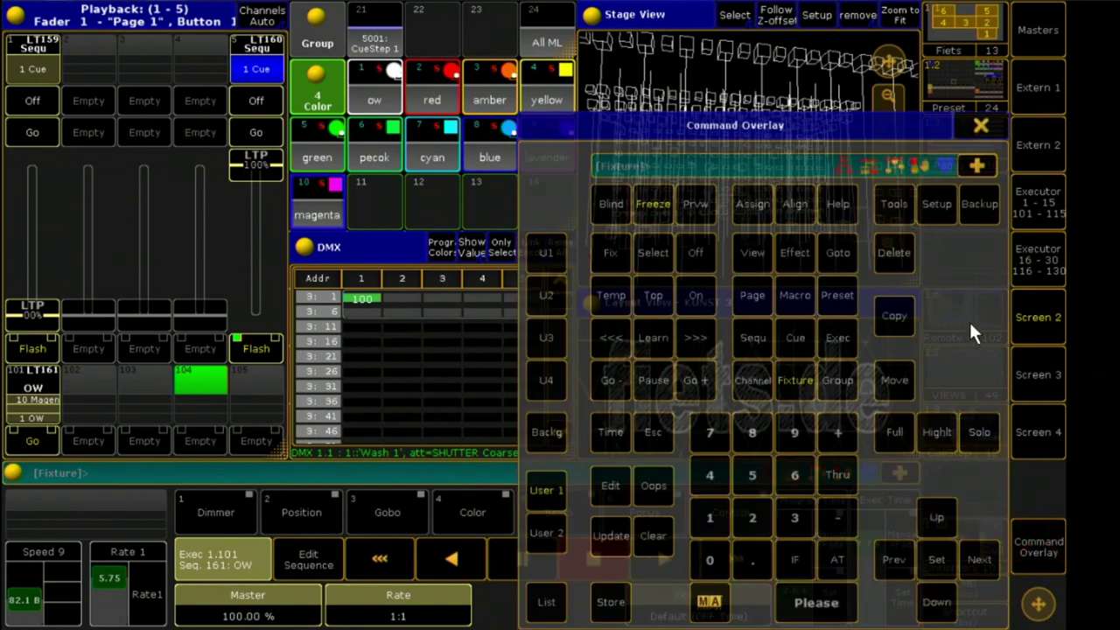
click(943, 204)
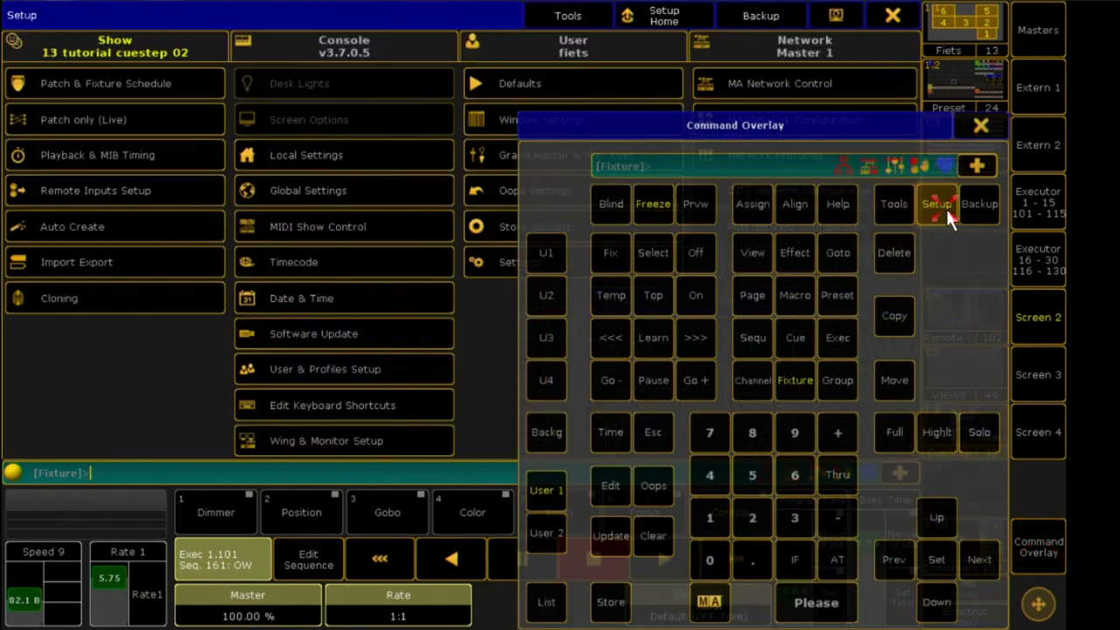
click(979, 128)
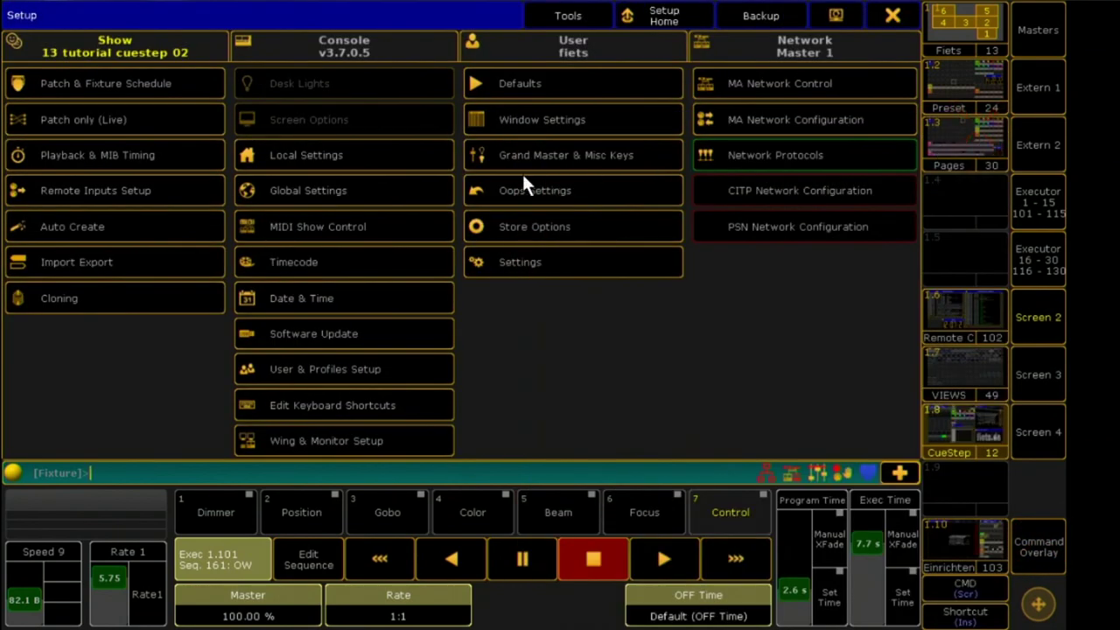
click(124, 192)
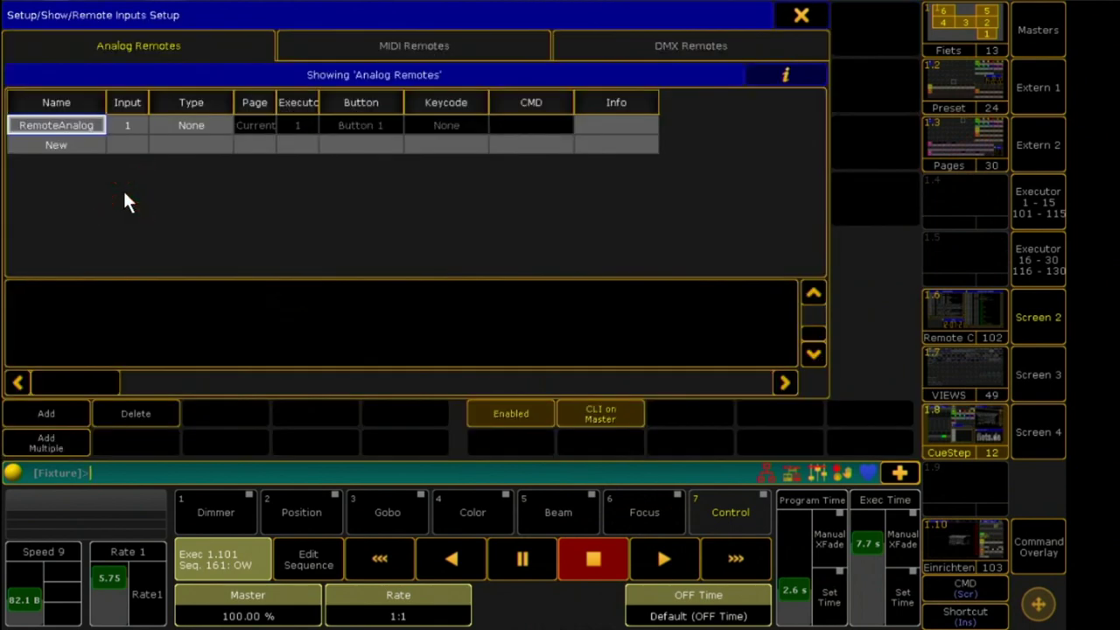
click(661, 43)
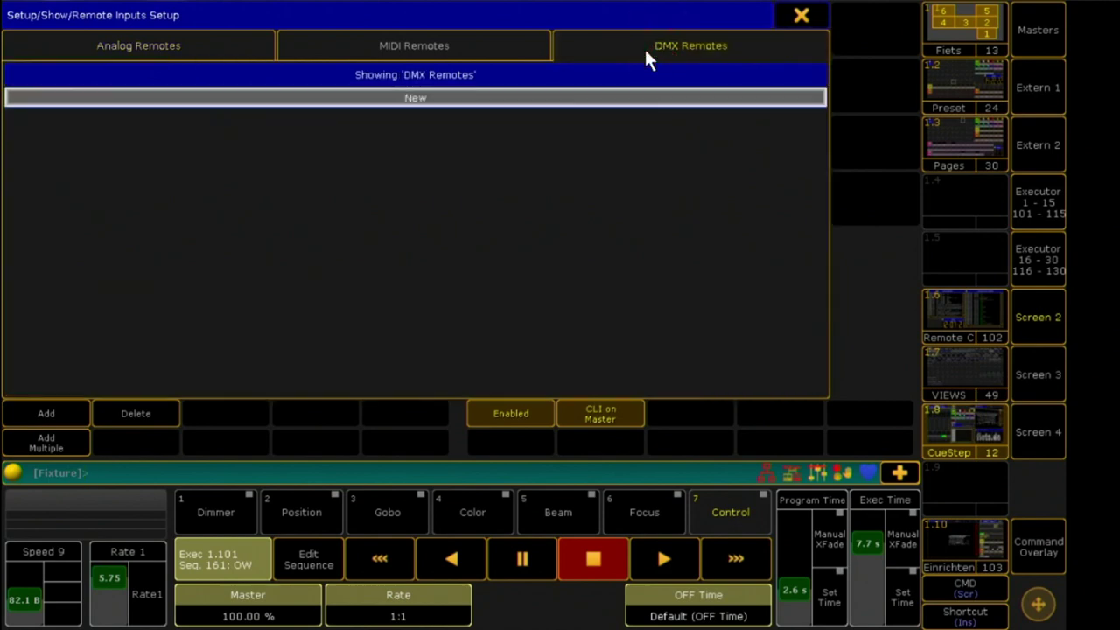
click(59, 409)
click(59, 410)
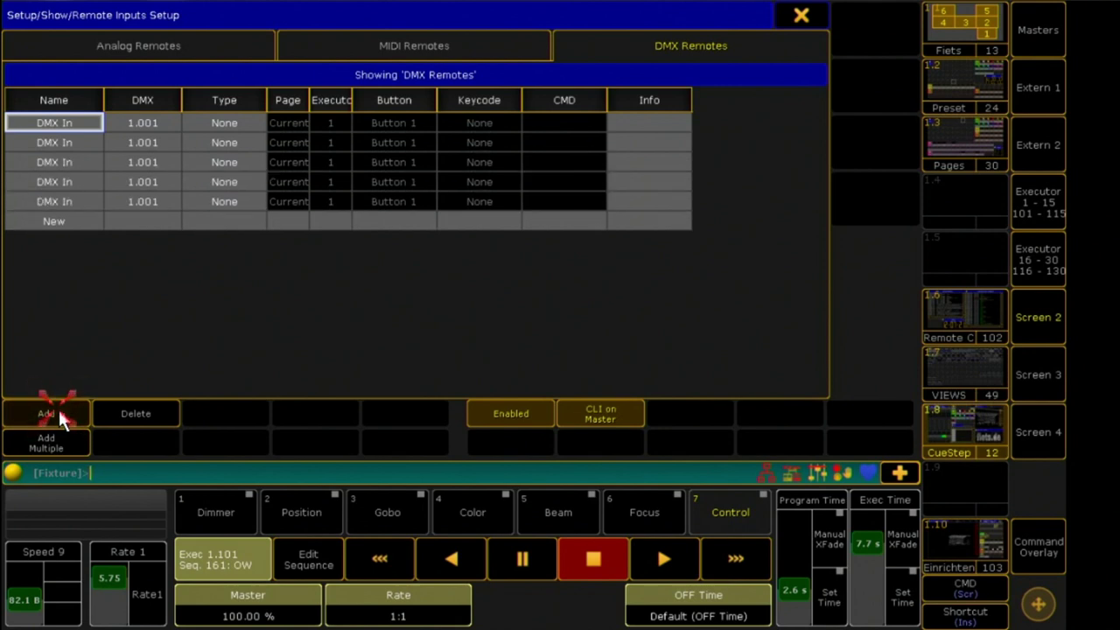
click(59, 409)
click(58, 409)
click(59, 409)
click(58, 409)
click(59, 410)
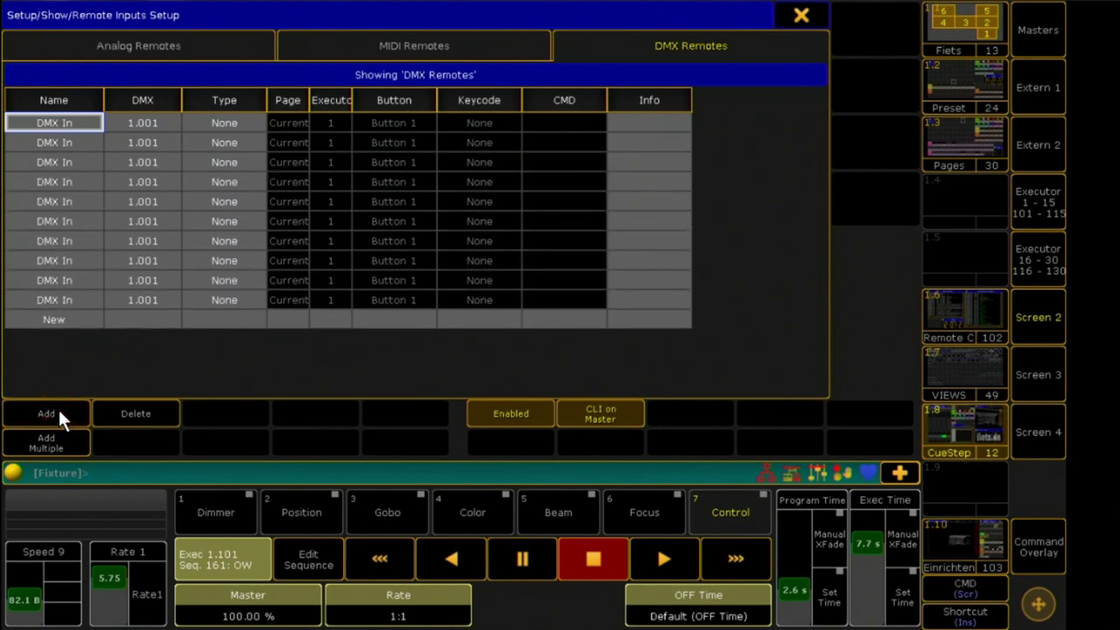
Address all ten DMX remotes consecutively starting from 3.1 and set their type to CMD
drag(137, 124, 143, 298)
right_click(143, 299)
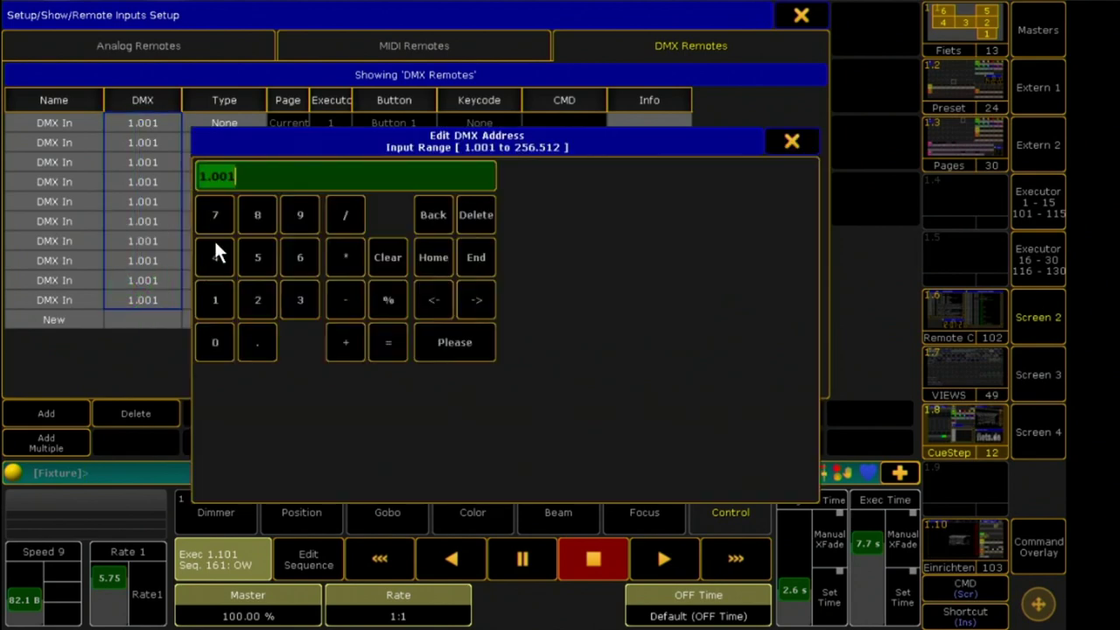
click(299, 299)
click(255, 339)
click(215, 300)
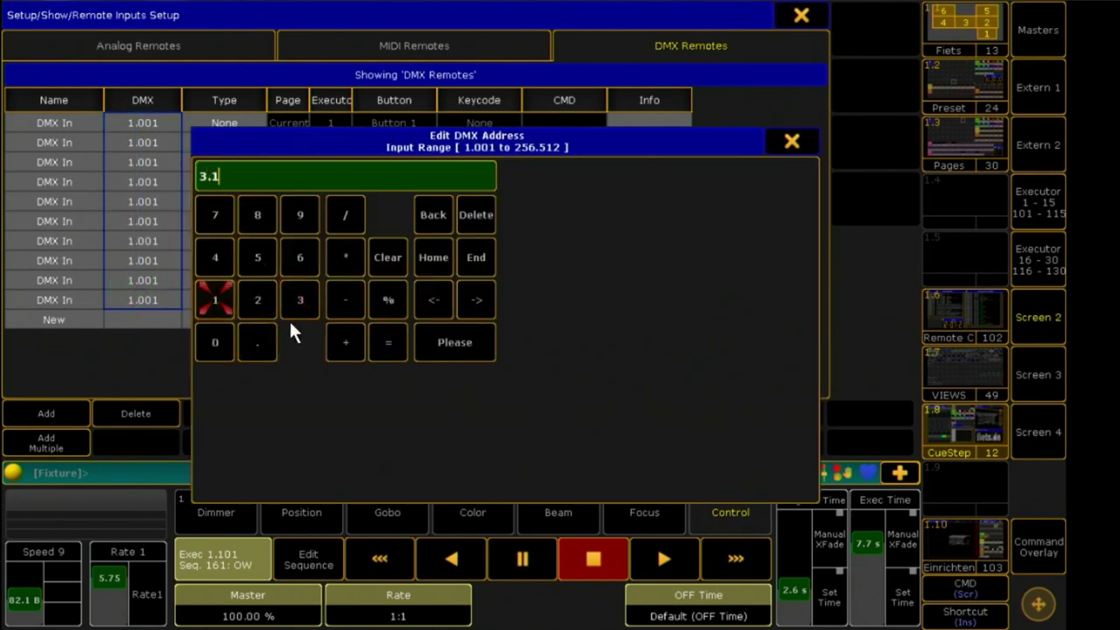
click(452, 345)
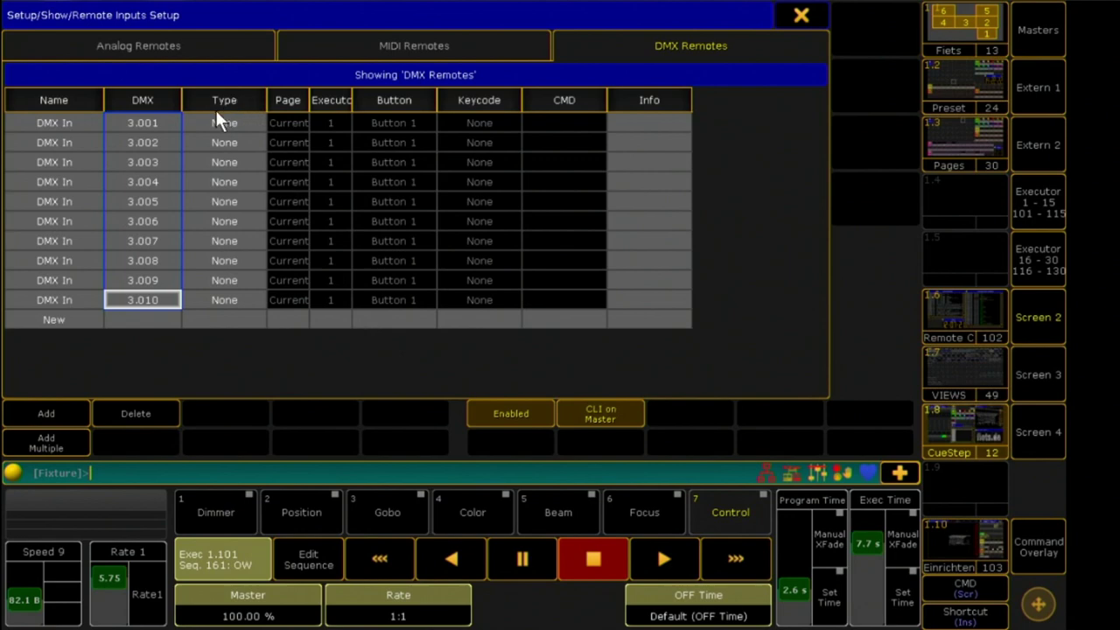
drag(212, 123, 235, 297)
click(264, 366)
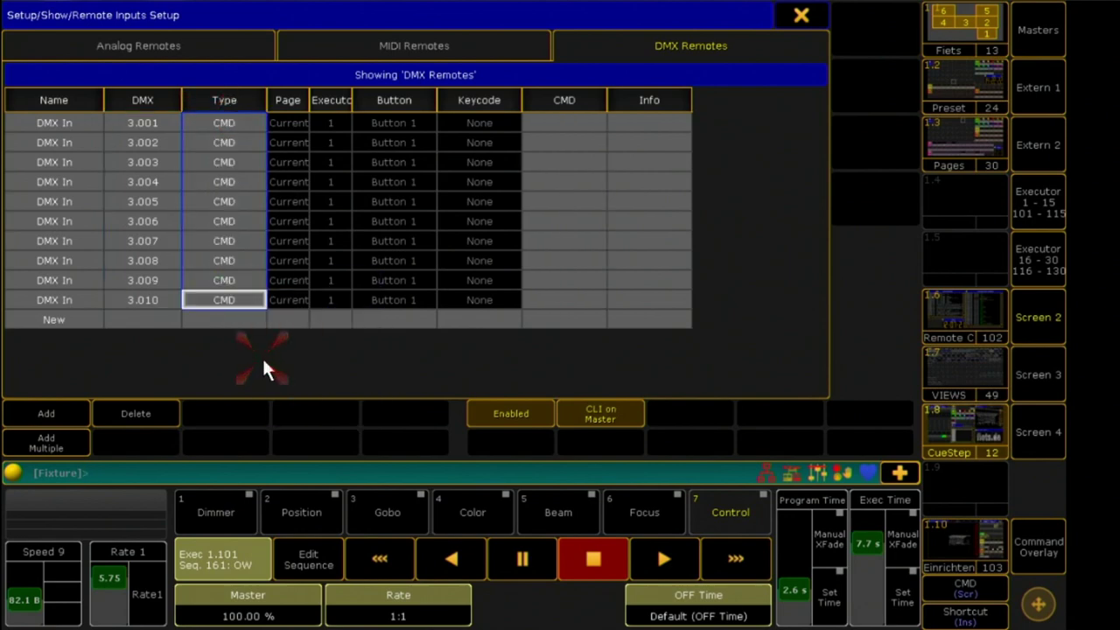
Give the DMX remote at address 3.001 the command Goto Executor 1.101 Cue 1
click(549, 124)
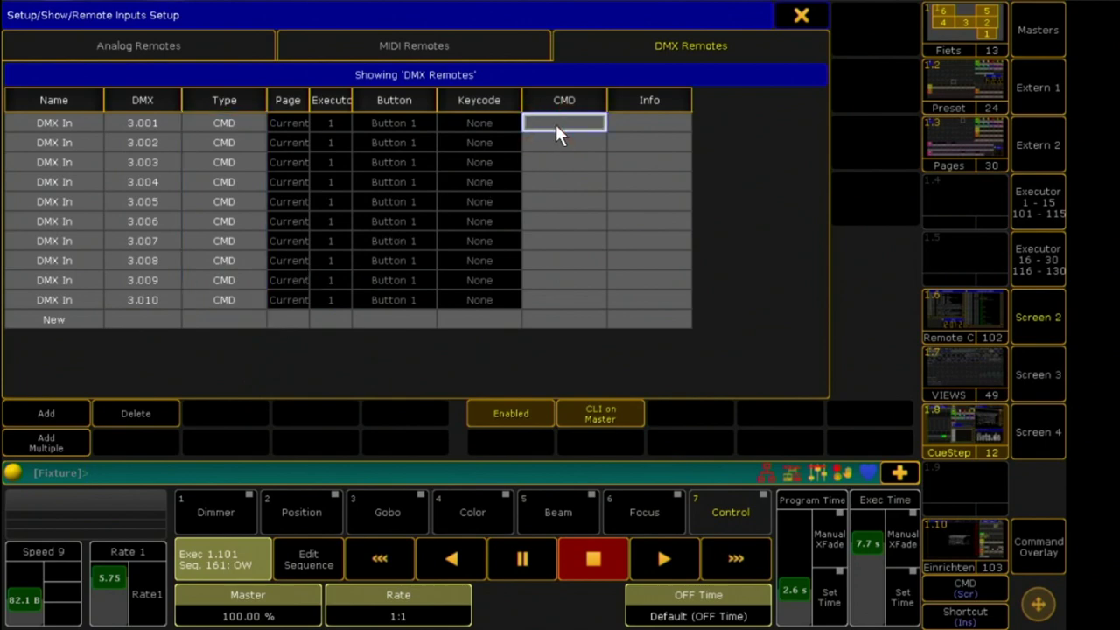
click(1039, 546)
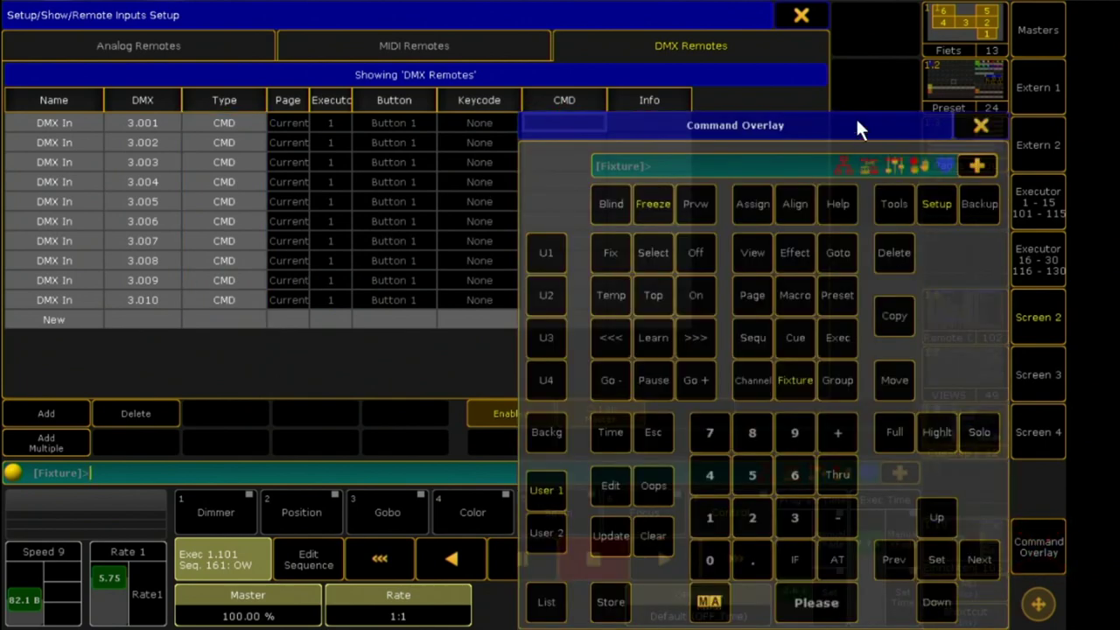
drag(856, 122, 289, 82)
click(563, 124)
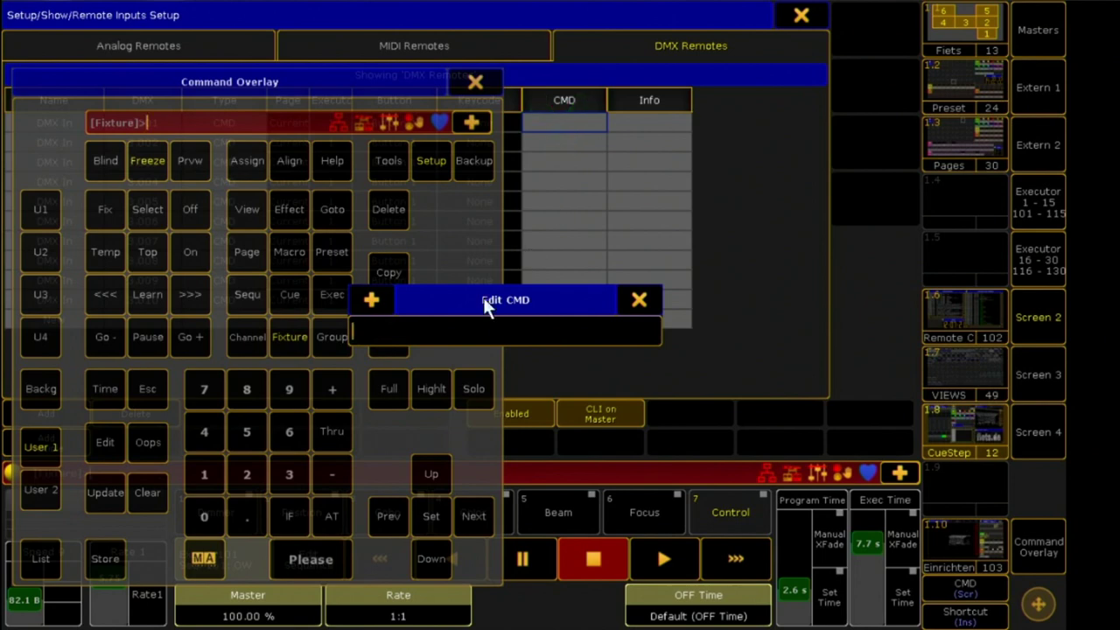
click(333, 206)
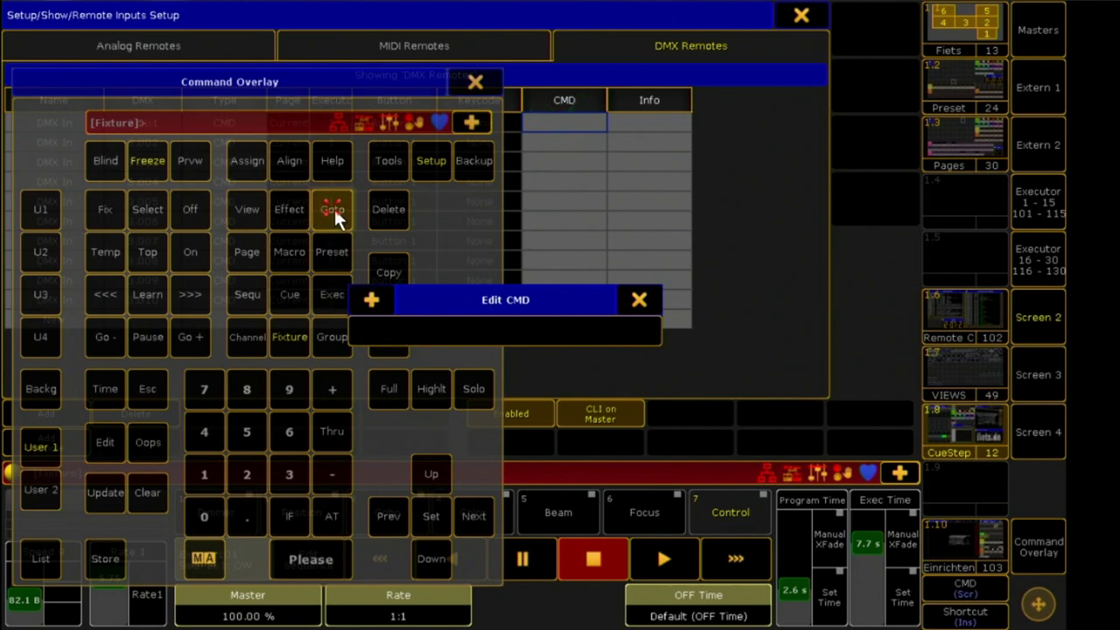
click(335, 296)
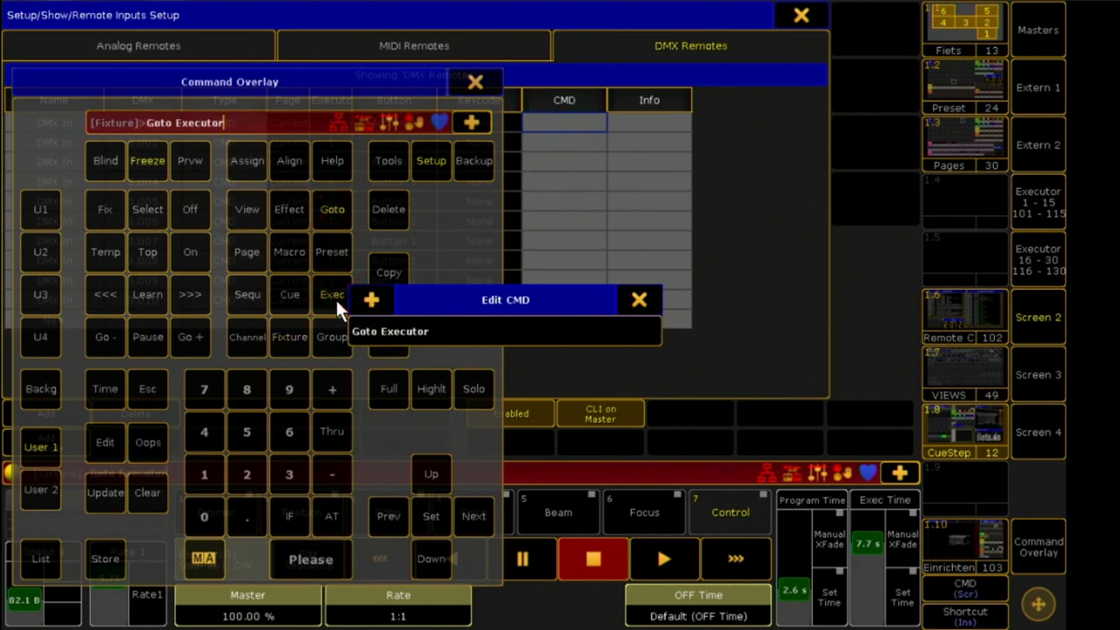
click(207, 477)
click(241, 513)
click(210, 477)
click(204, 516)
click(213, 482)
click(291, 302)
click(209, 471)
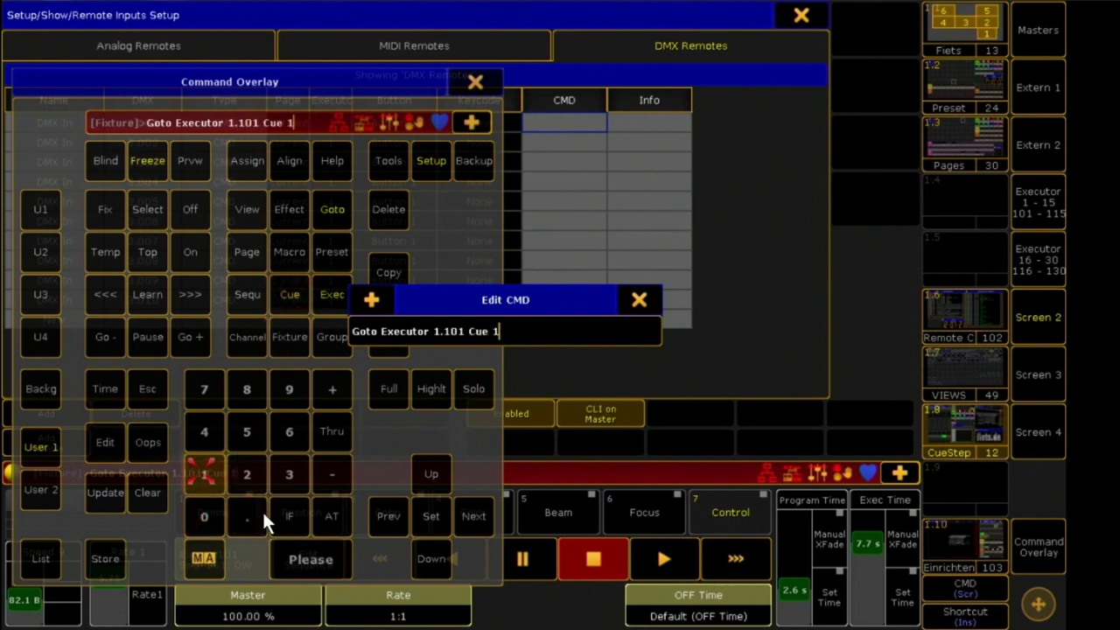
click(305, 555)
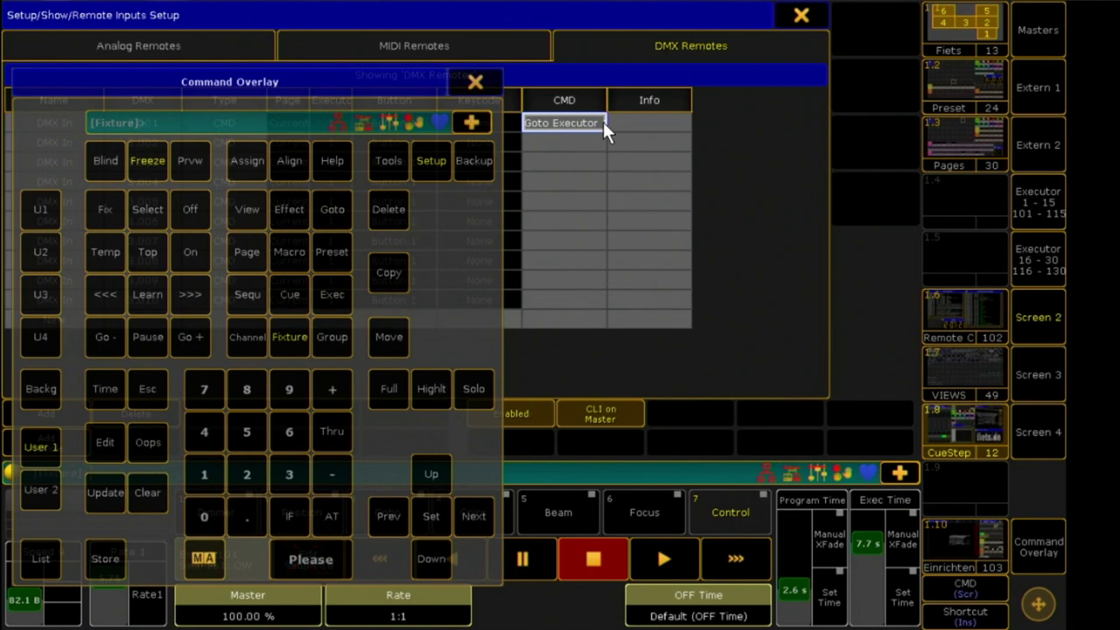
Widen the CMD column and give remotes 3.002 to 3.009 the commands Goto Executor 1.101 Cue 2 through Cue 9
drag(606, 98, 726, 88)
click(657, 141)
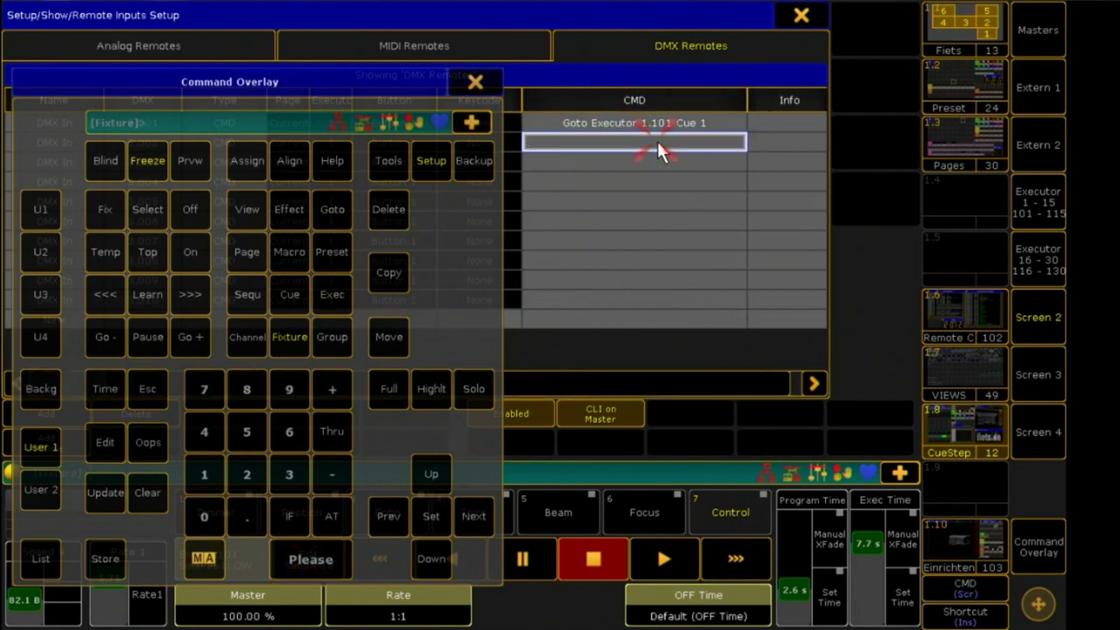
click(655, 141)
key(Up)
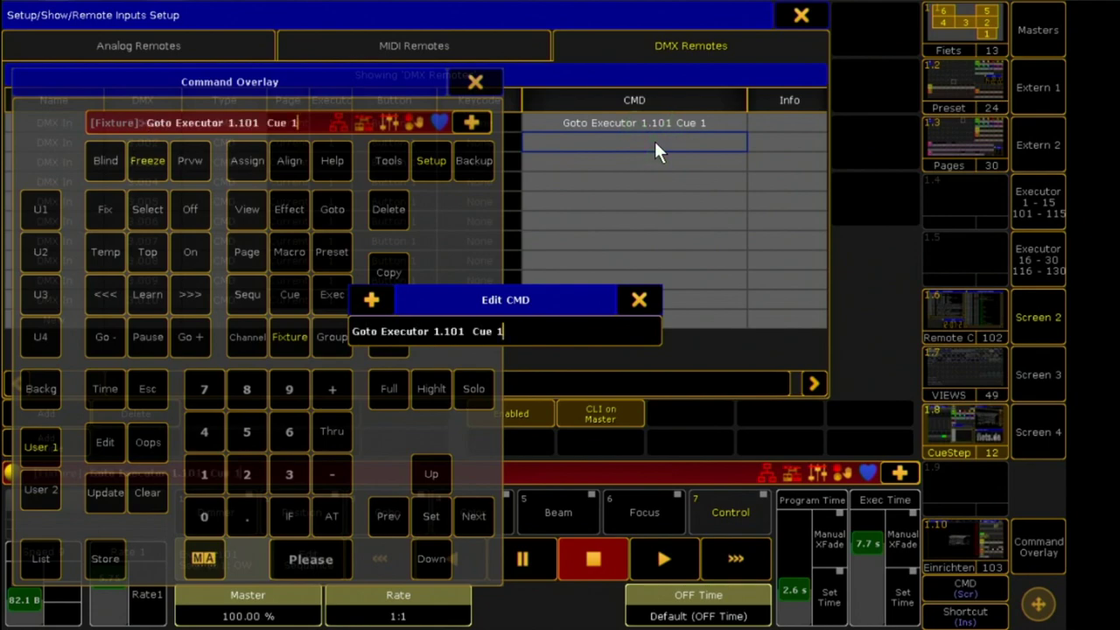
click(150, 443)
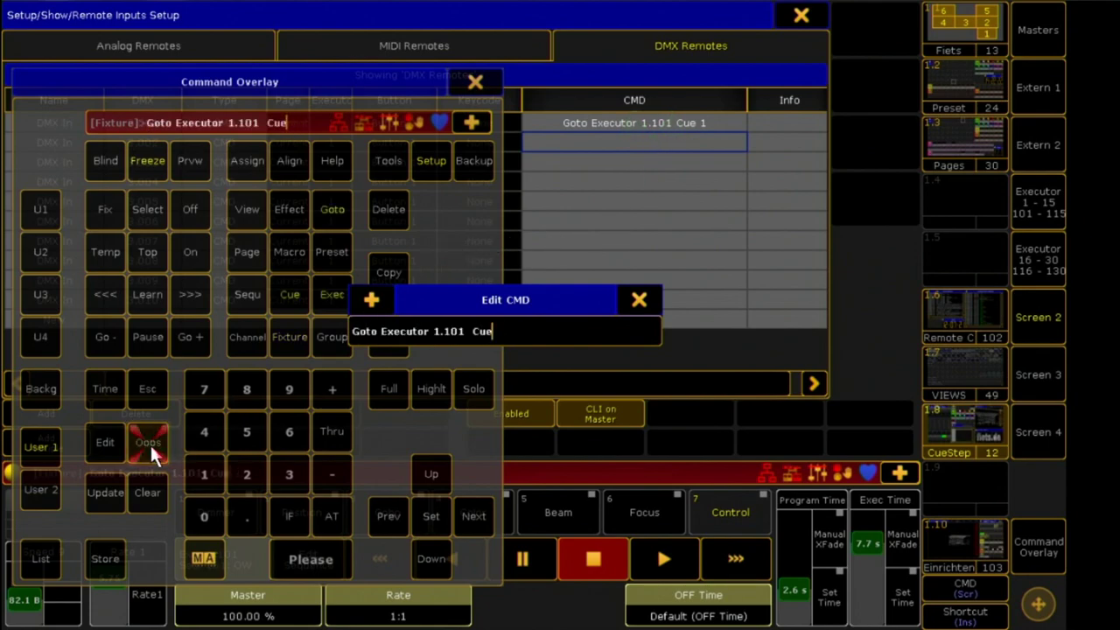
click(242, 465)
click(325, 550)
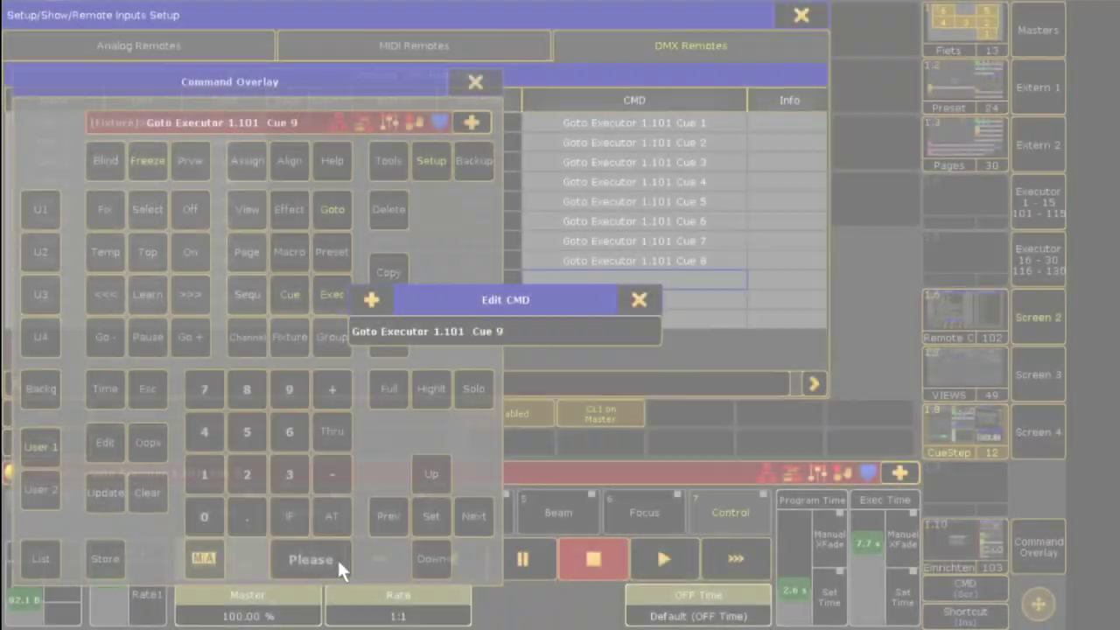
click(336, 564)
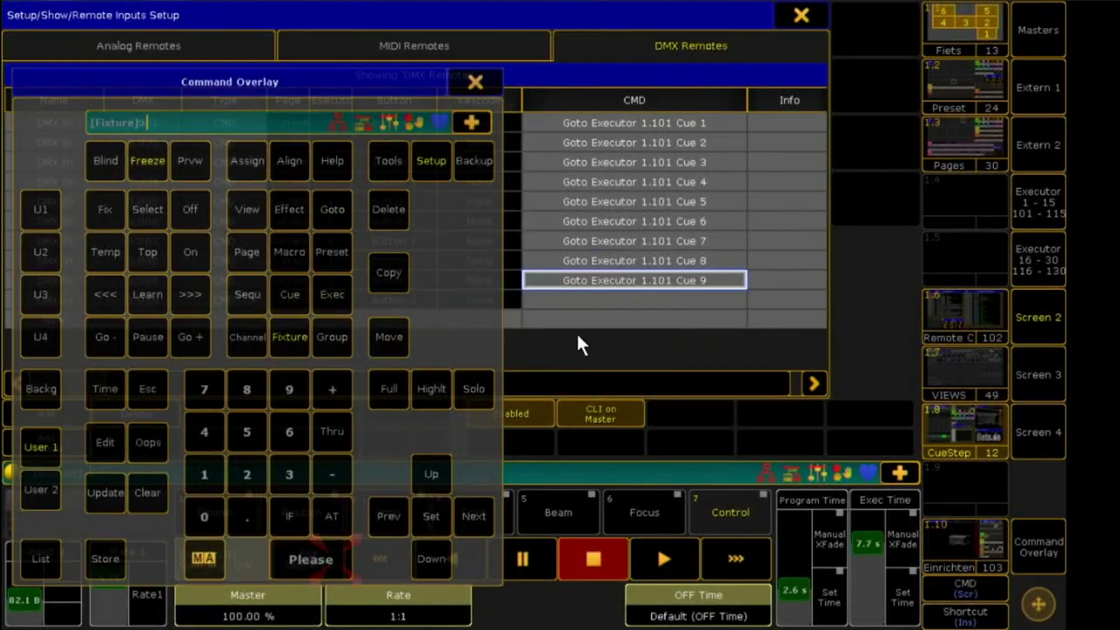
Give the DMX remote at address 3.010 the command Goto Executor 1.101 Cue 10 and close the overlay and the setup
click(598, 294)
key(Up)
click(149, 442)
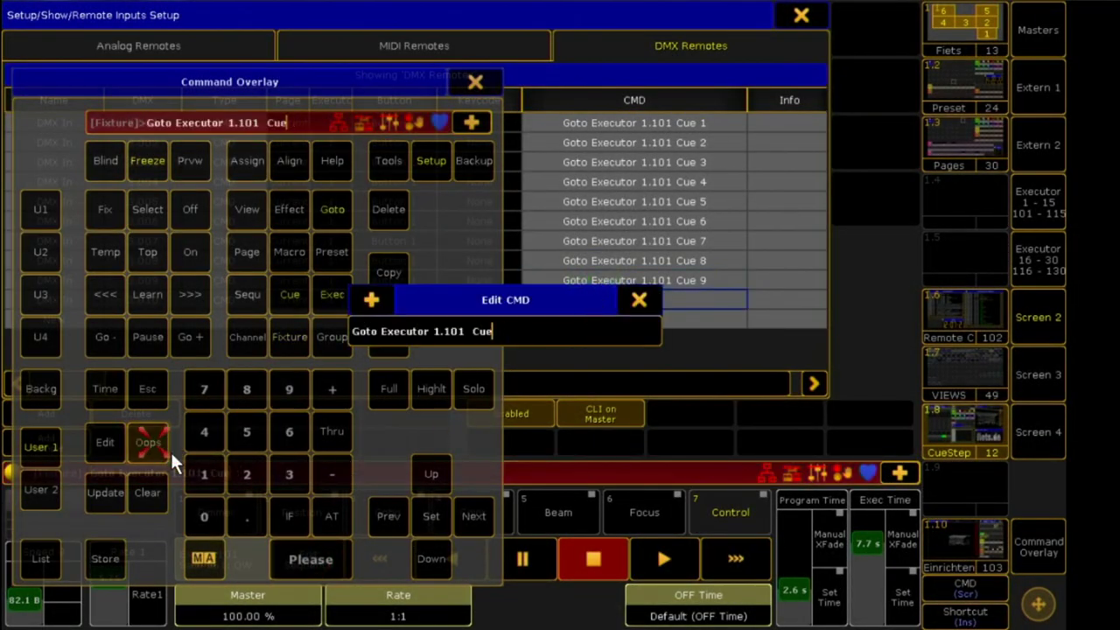
click(203, 472)
click(204, 510)
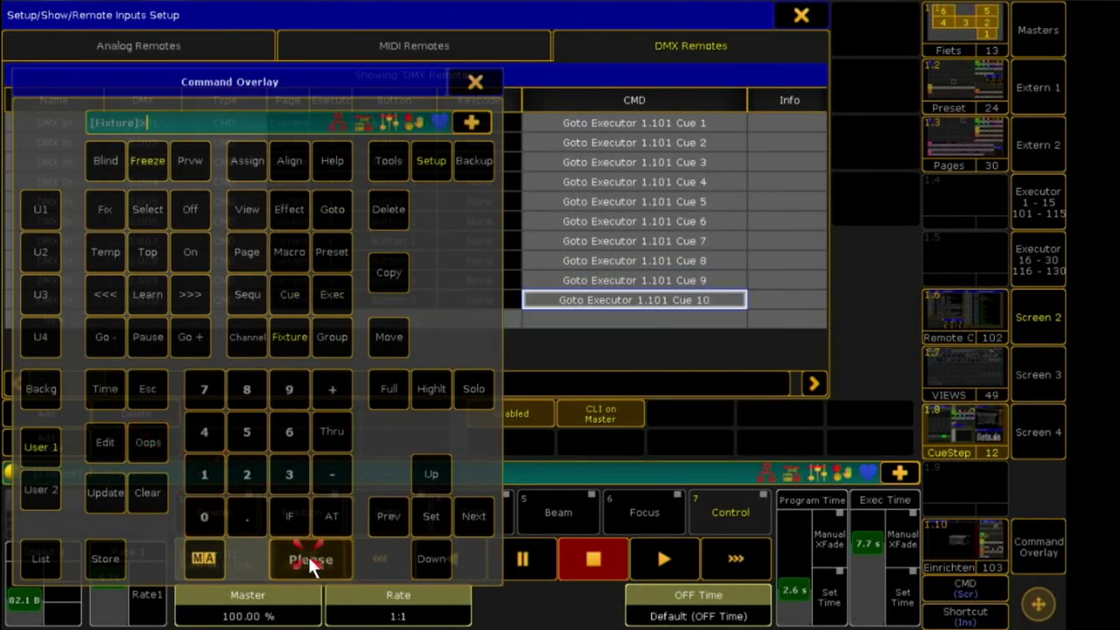
click(479, 88)
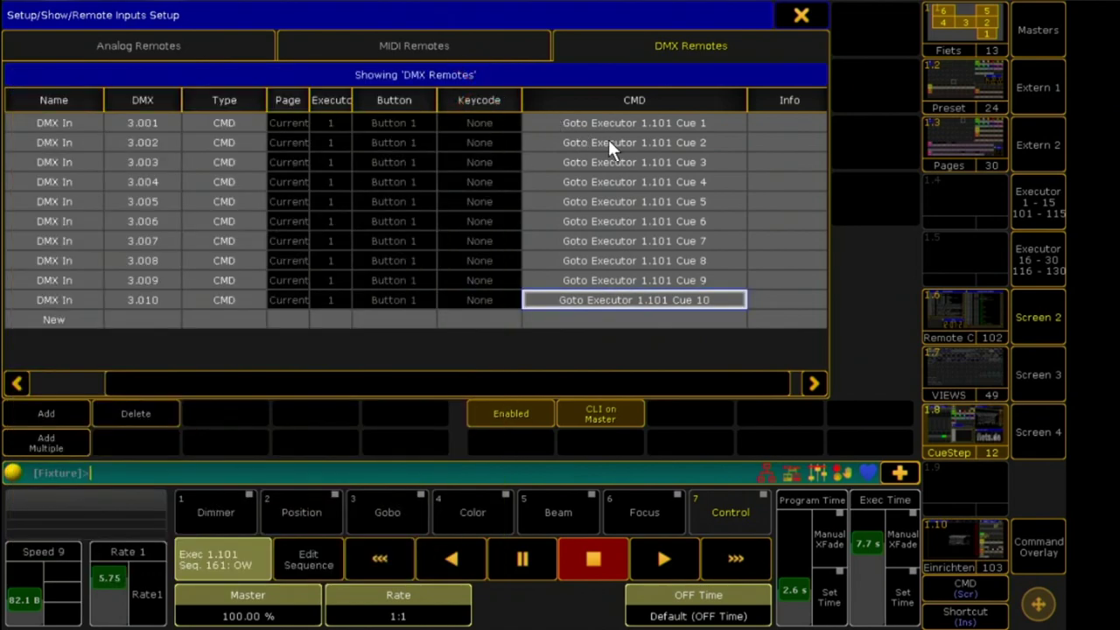
click(801, 15)
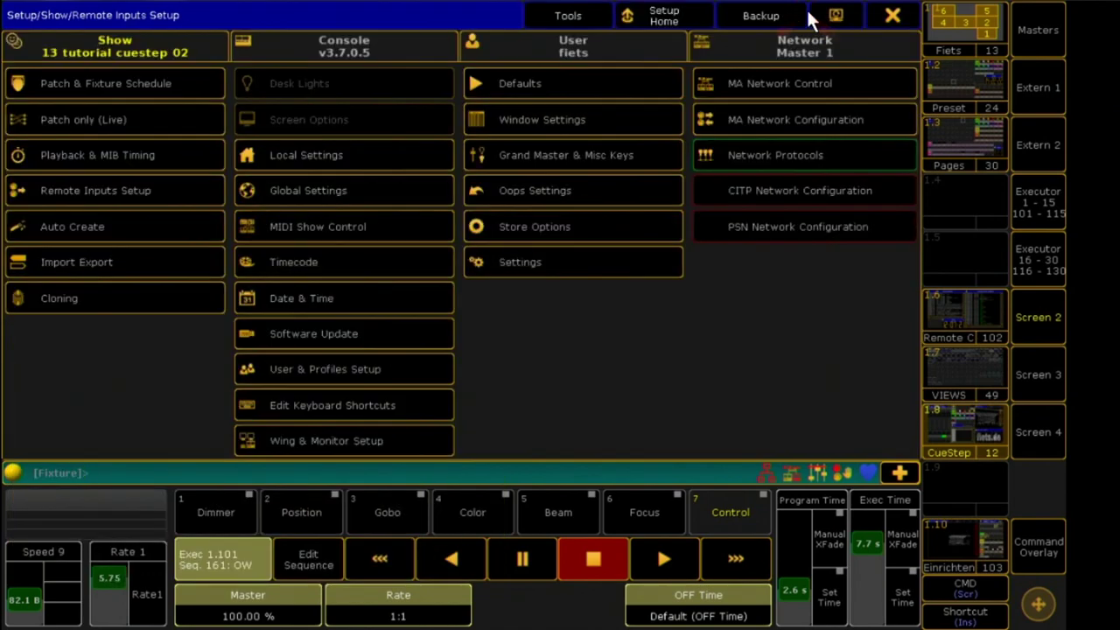
click(891, 16)
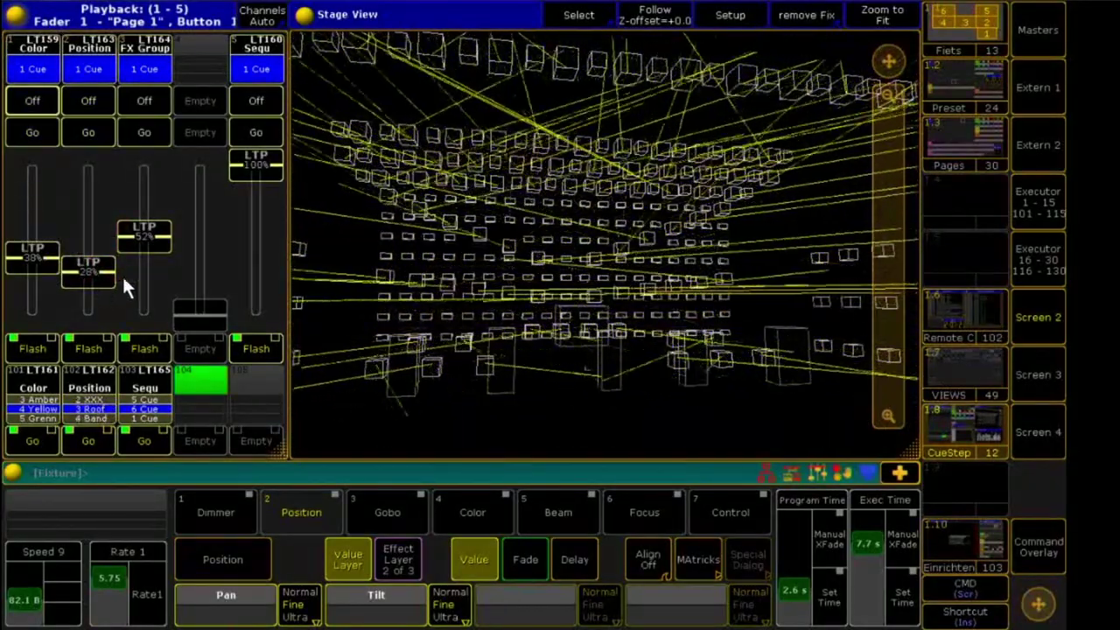
Lower the FX Group fader on executor 3 to about 13% to step back through the cues of executor 103
drag(146, 242, 133, 295)
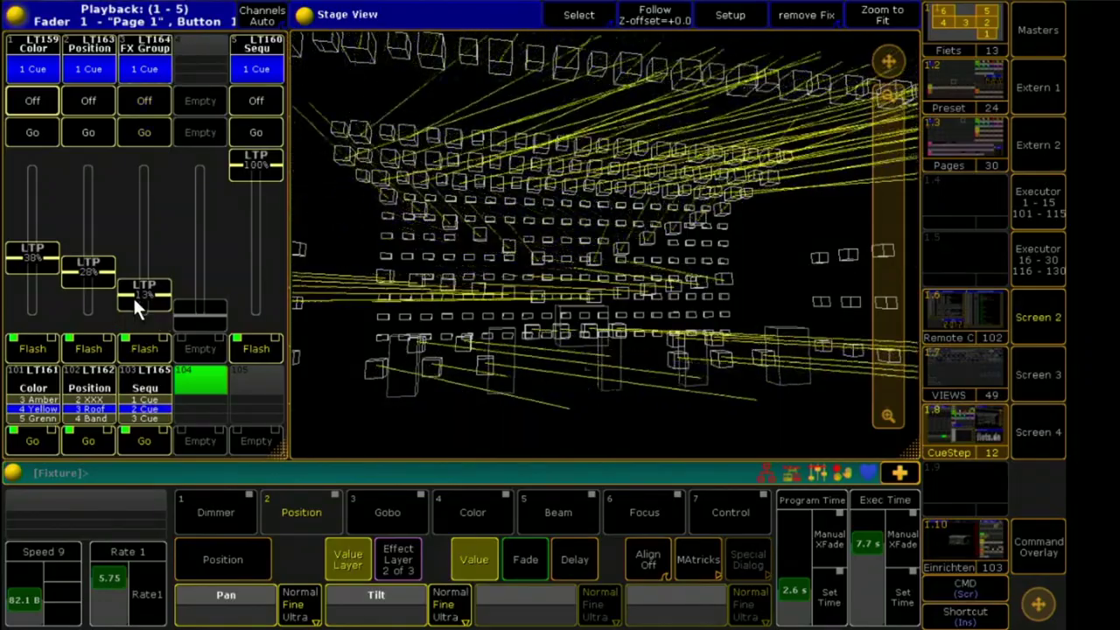